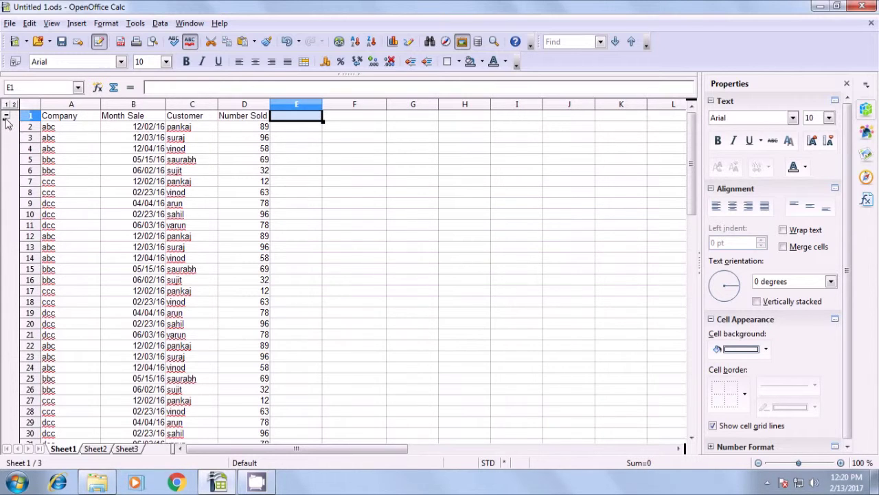
Collapse the outline group of row 1 and view the Group and Outline options with row 2 selected
click(6, 117)
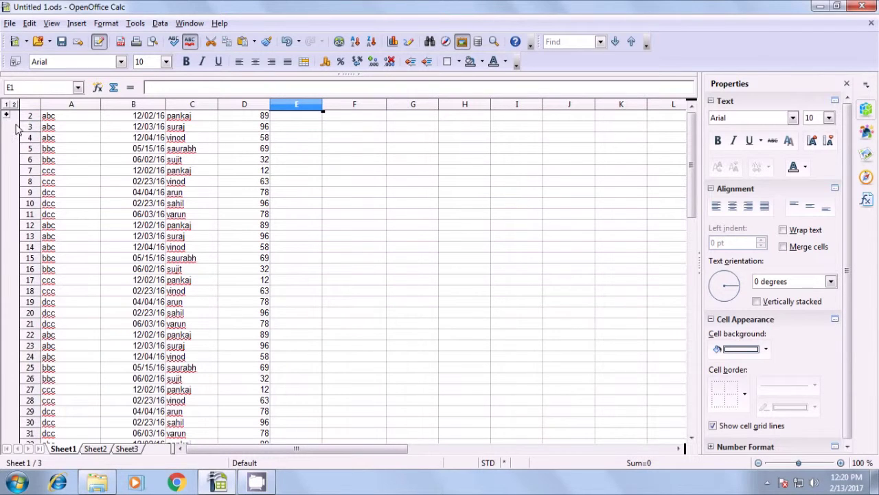
click(31, 116)
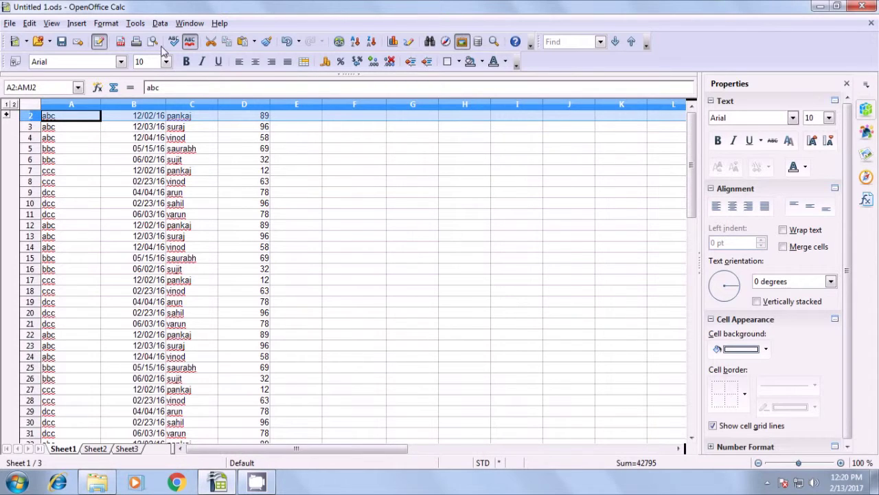
click(162, 24)
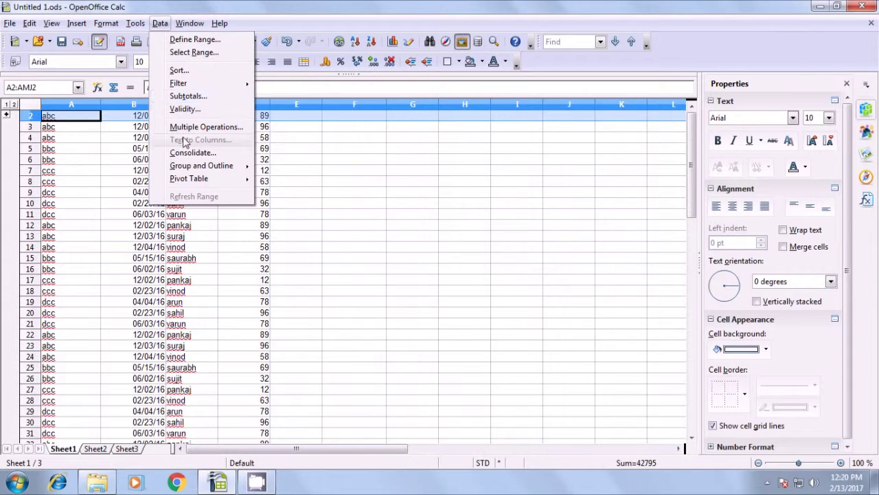
mouse_move(195, 169)
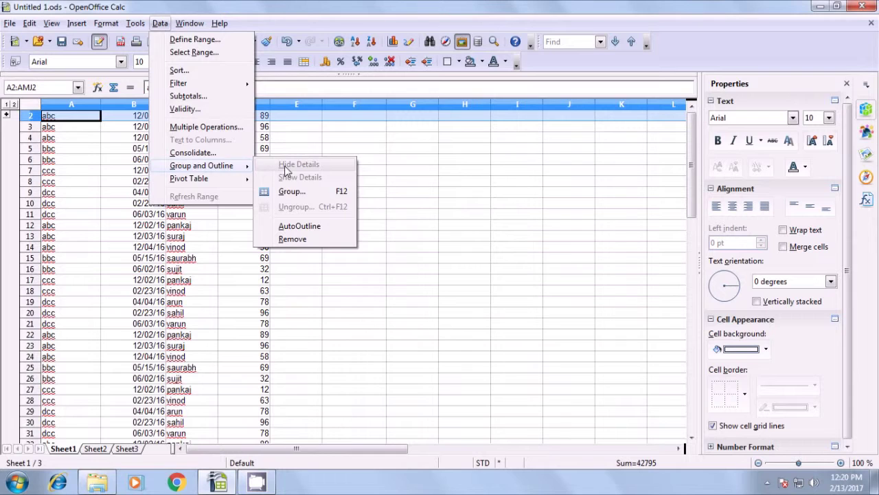
click(305, 147)
Group row 5 from cell E5 using the Rows option
click(296, 147)
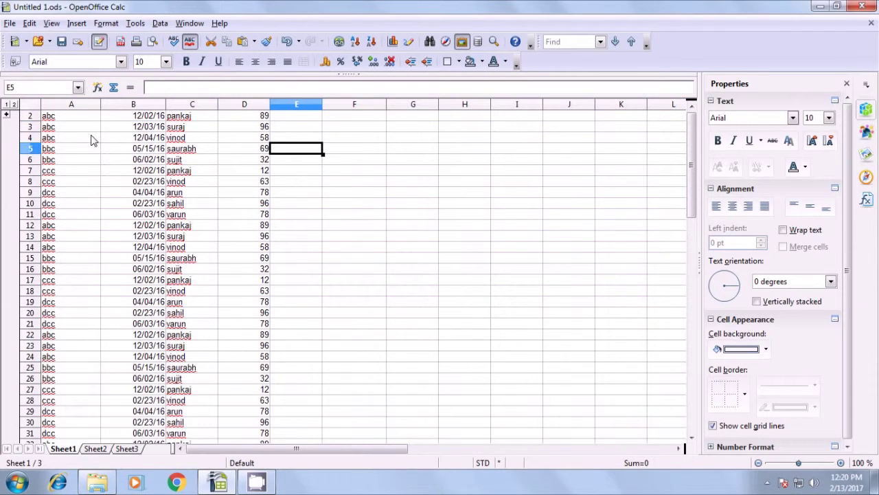
click(161, 24)
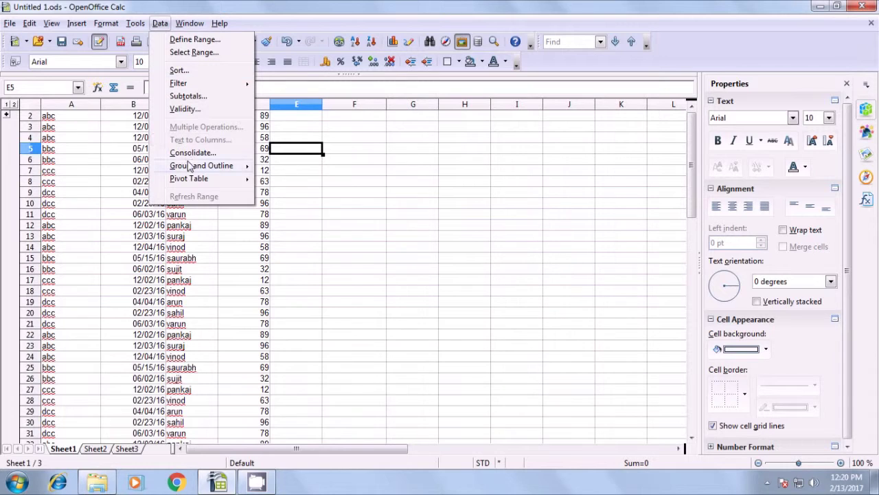
mouse_move(191, 168)
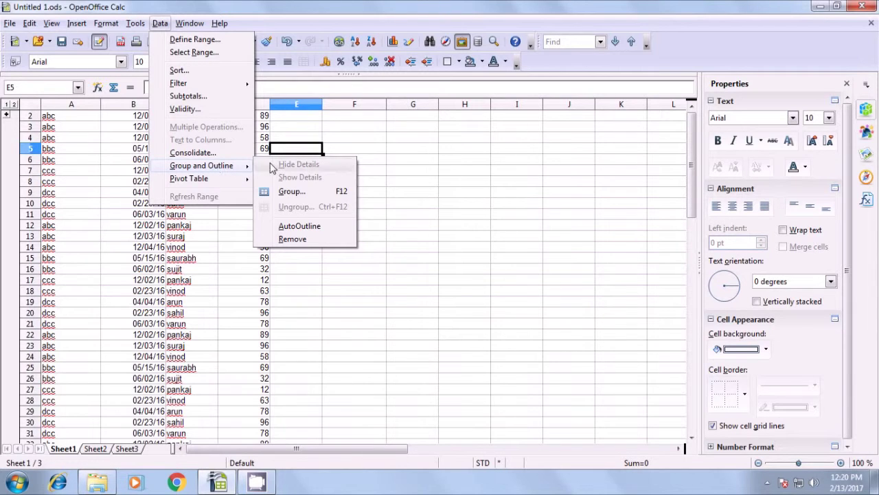
click(288, 192)
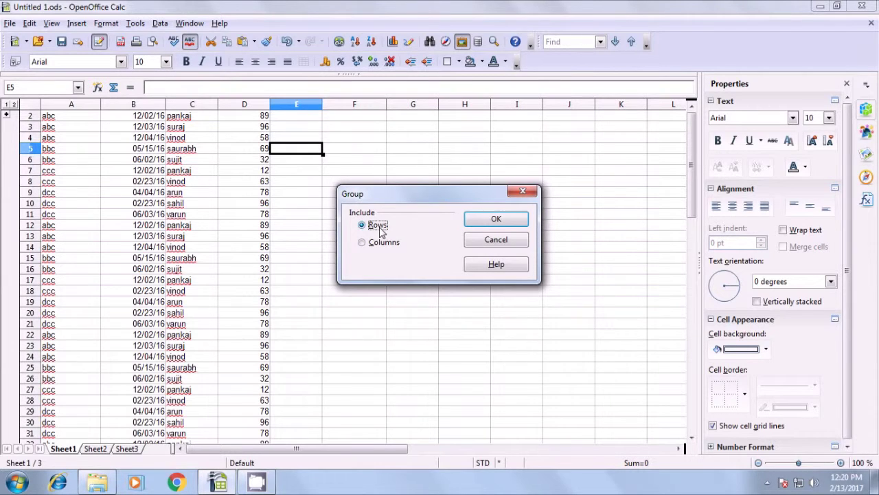
click(480, 221)
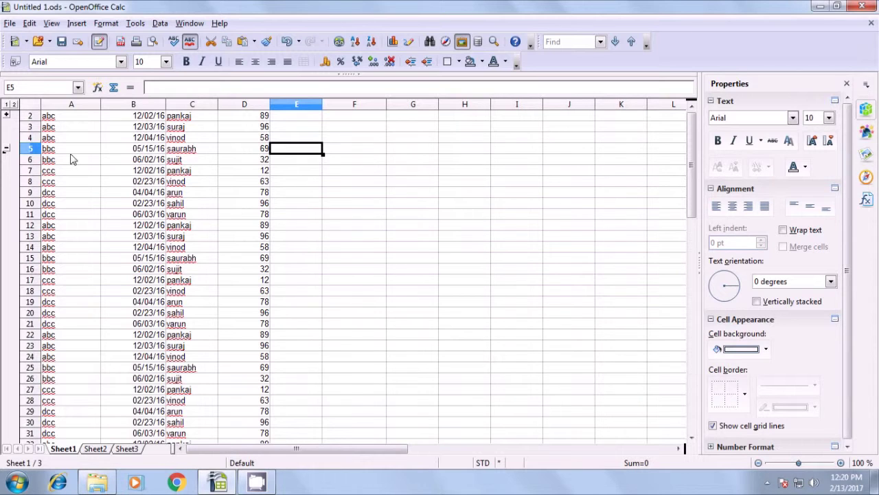
Collapse and expand the row 5 group in the outline, collapse it again, and restore the row with Show Details
click(6, 149)
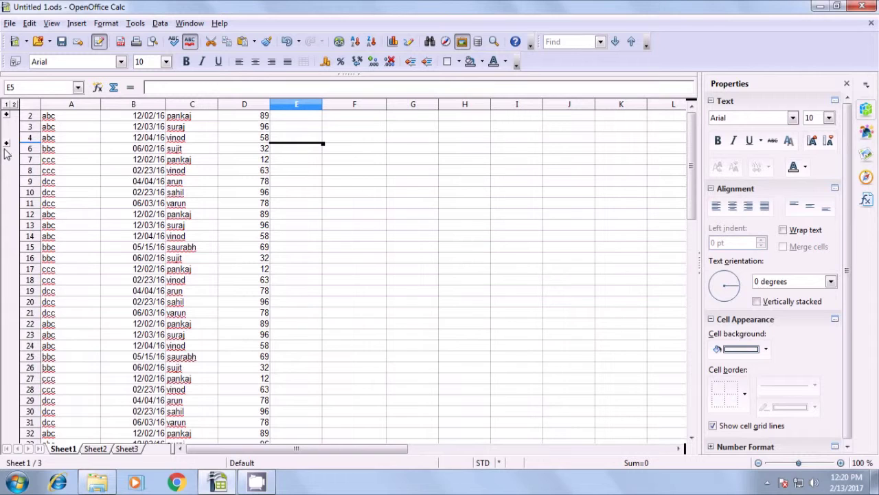
click(323, 143)
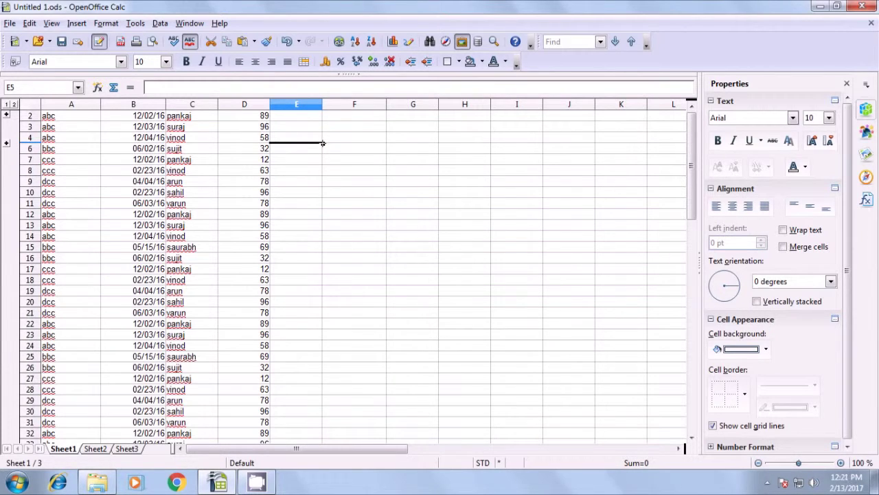
click(6, 144)
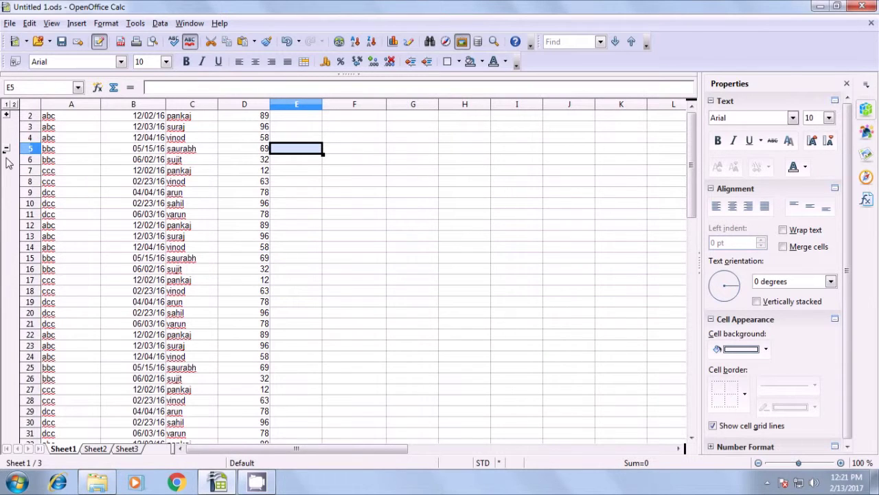
click(6, 145)
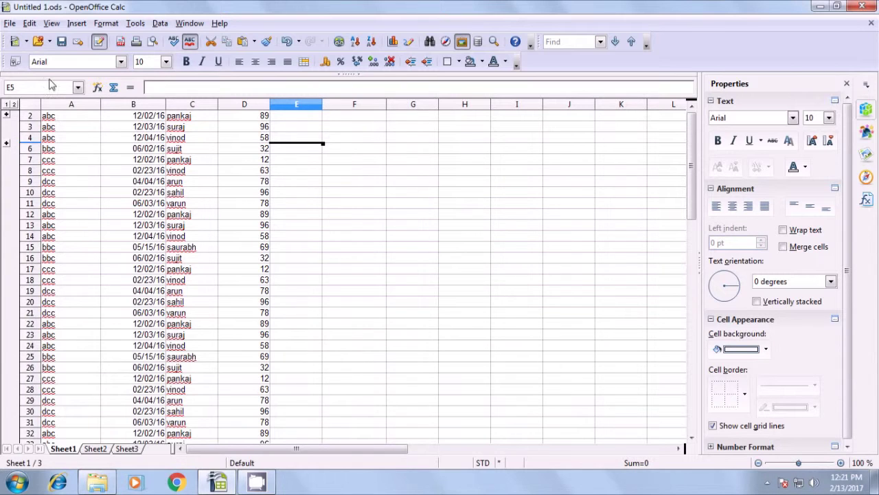
click(160, 24)
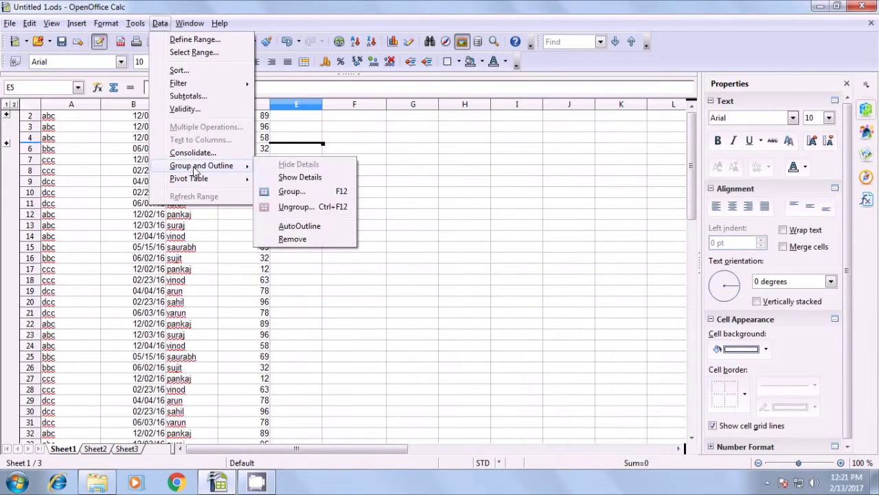
click(300, 178)
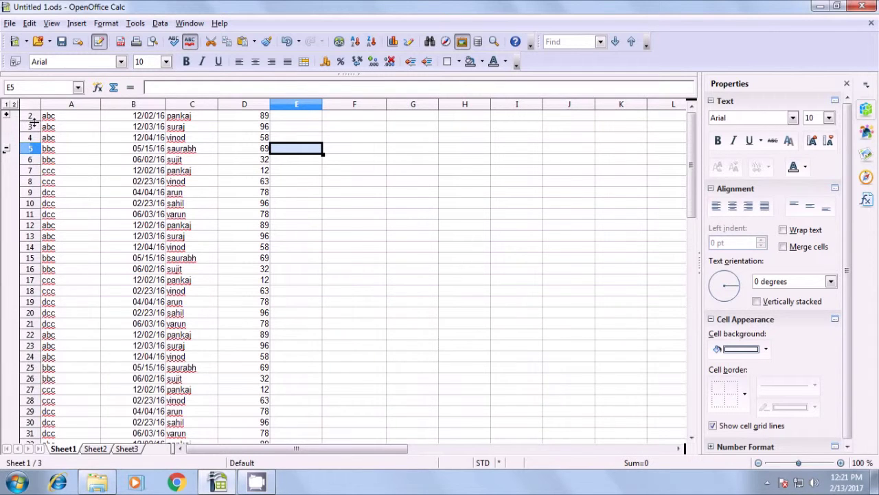
Group column E from cell E5 using the Columns option, and collapse and re-expand the new column group
click(160, 23)
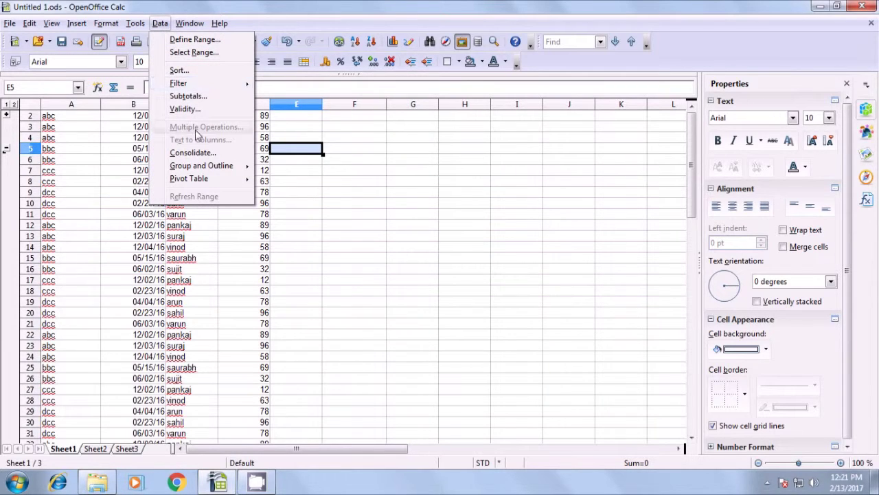
mouse_move(201, 166)
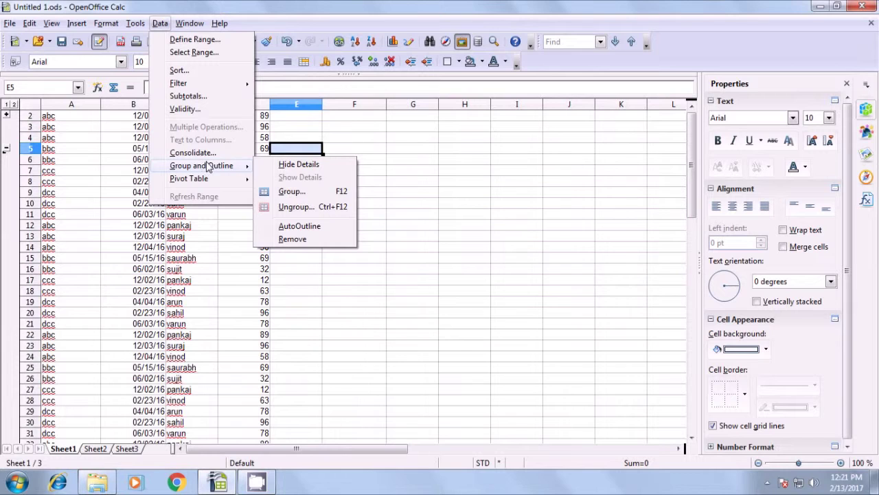
click(290, 192)
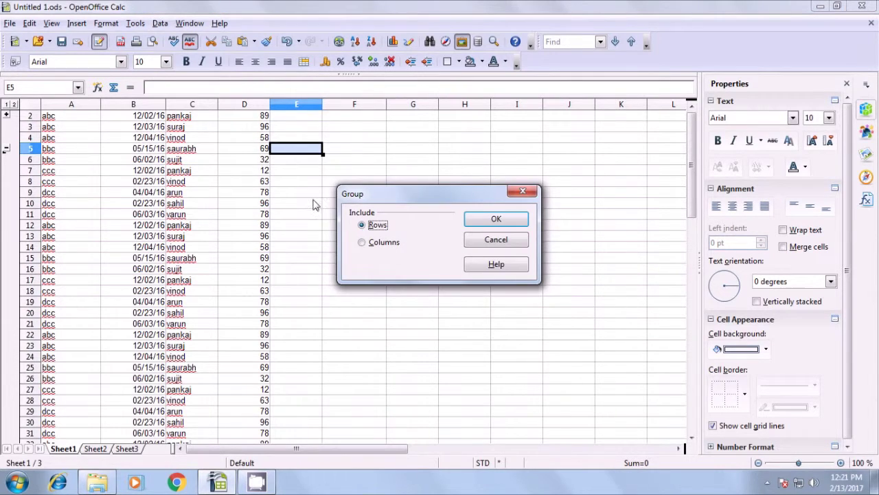
click(361, 244)
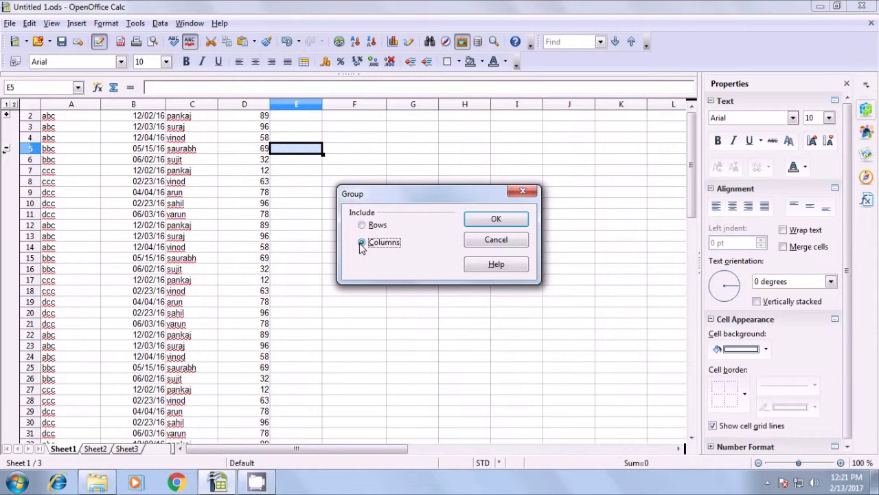
drag(393, 194, 402, 163)
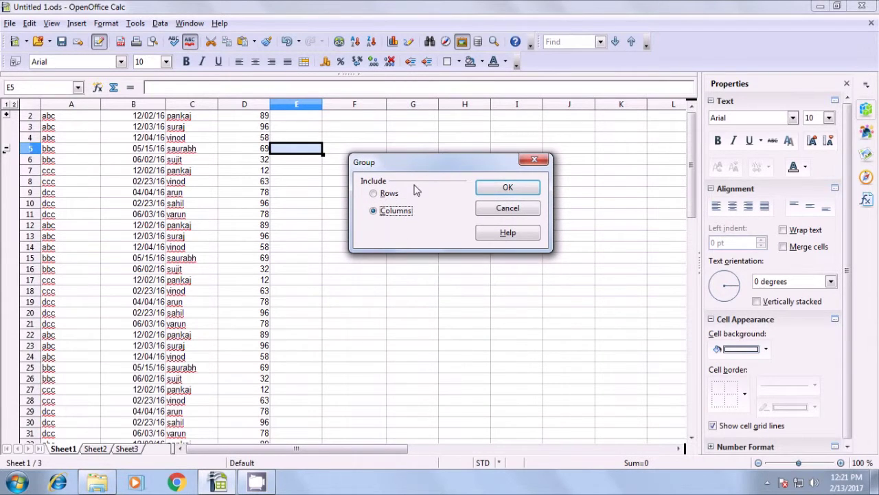
click(508, 188)
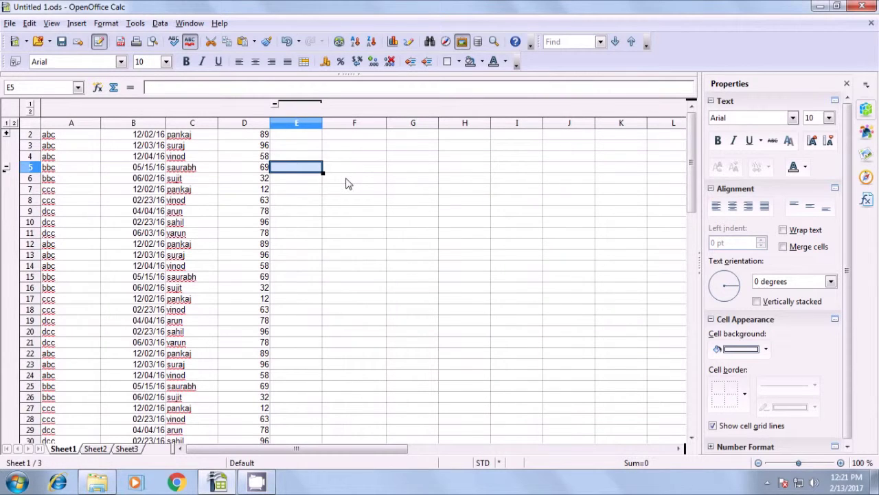
click(275, 105)
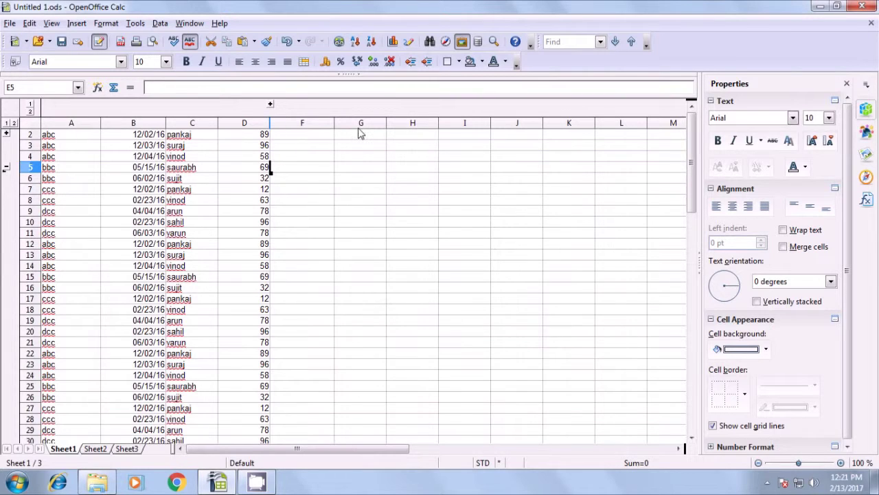
click(271, 104)
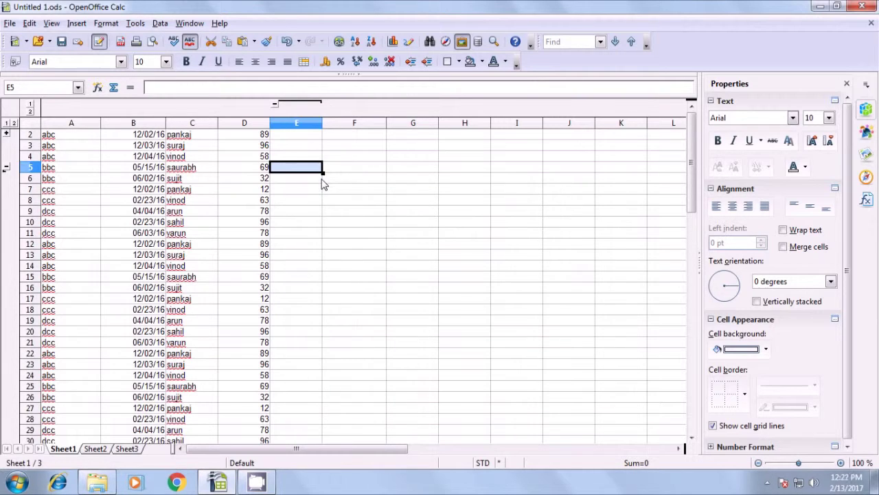
Ungroup column E from cell E5 using the Columns option
click(165, 24)
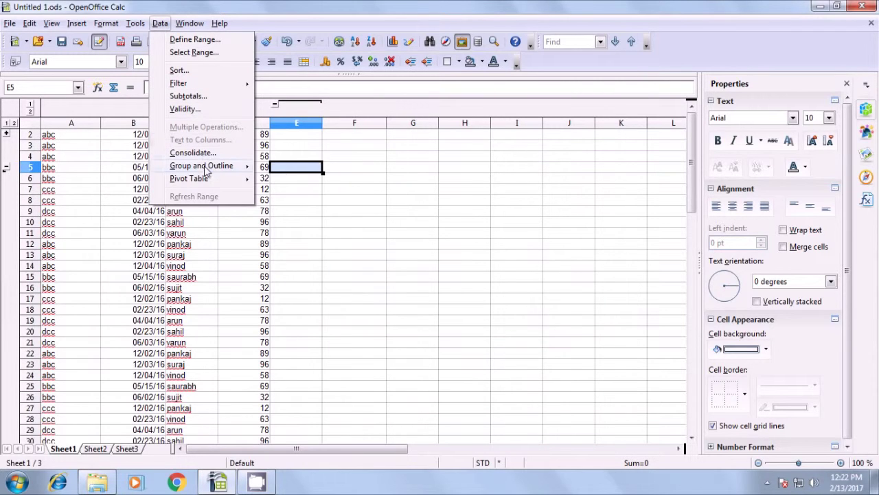
mouse_move(207, 170)
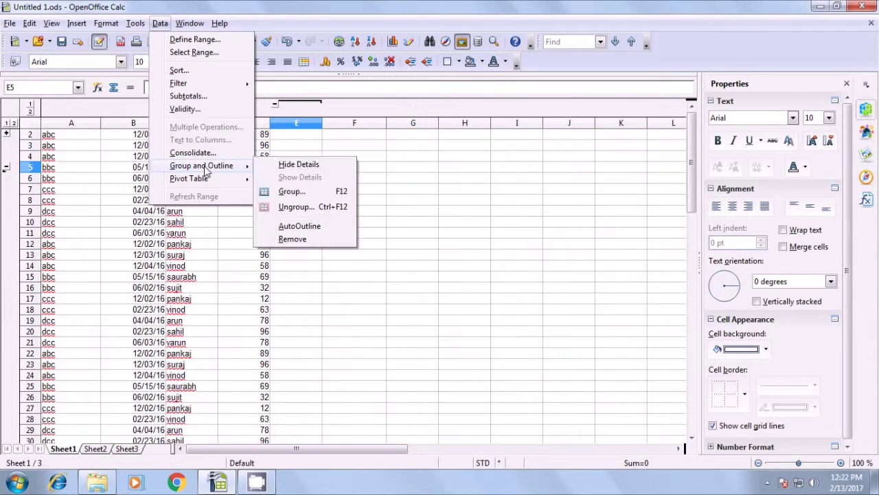
click(299, 207)
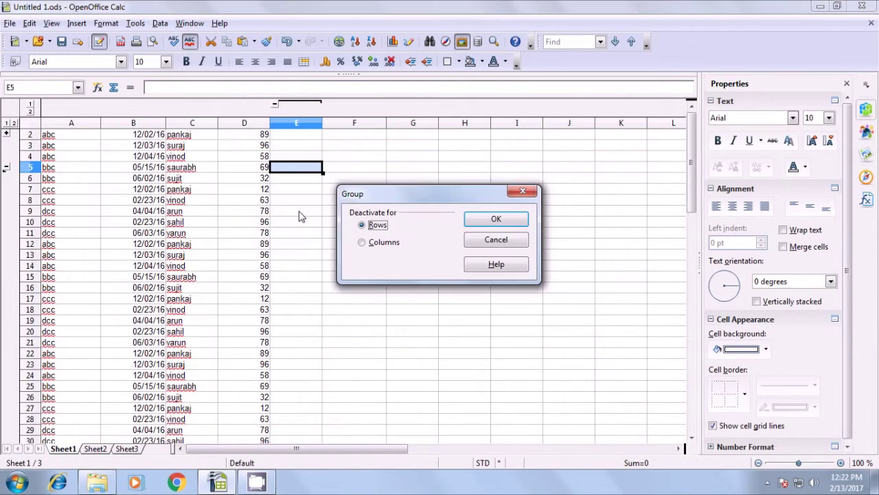
click(363, 243)
click(475, 220)
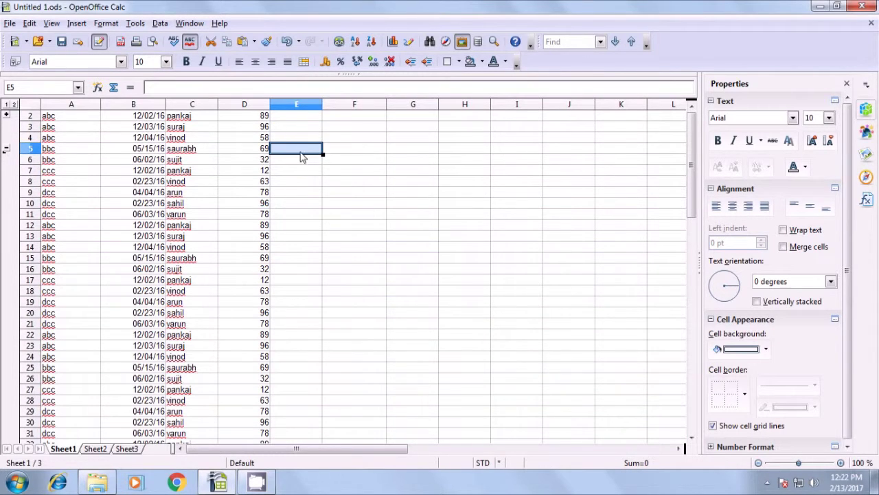
Open the Ungroup options for the row group at cell E5
click(160, 23)
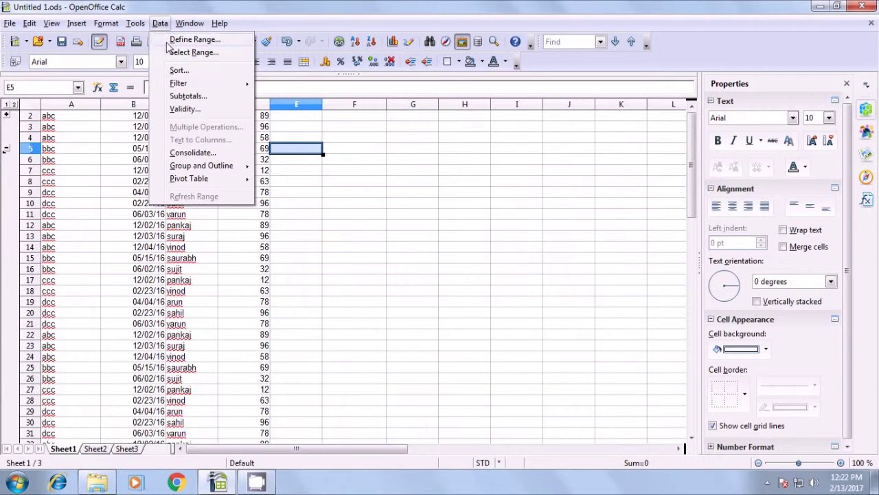
mouse_move(210, 168)
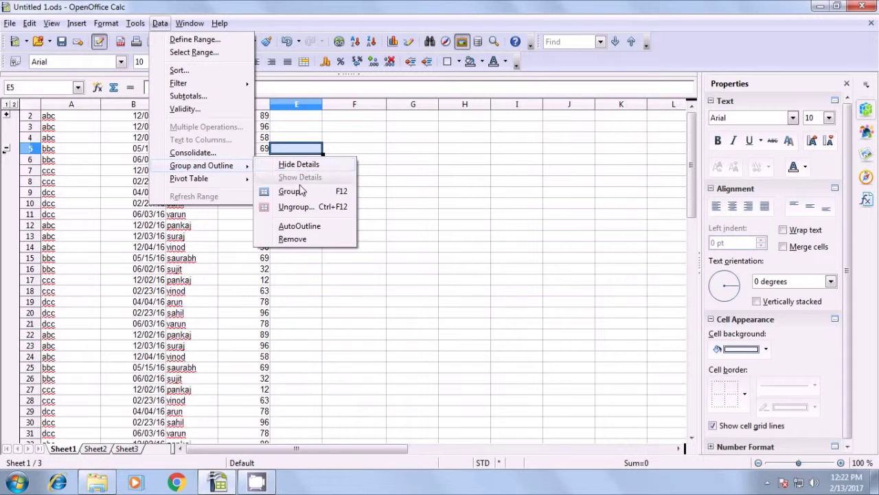
click(294, 207)
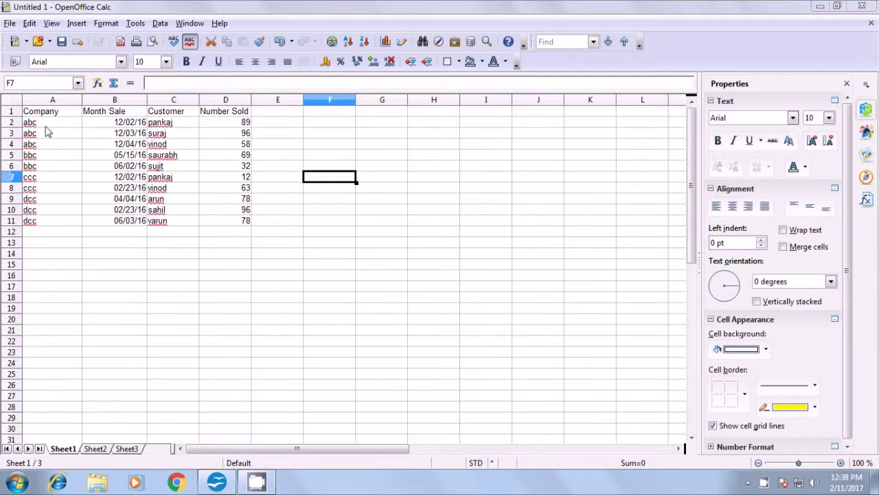
Copy the data records in A2:D11 and paste them below the table at A12 and again at A22
drag(33, 123, 235, 224)
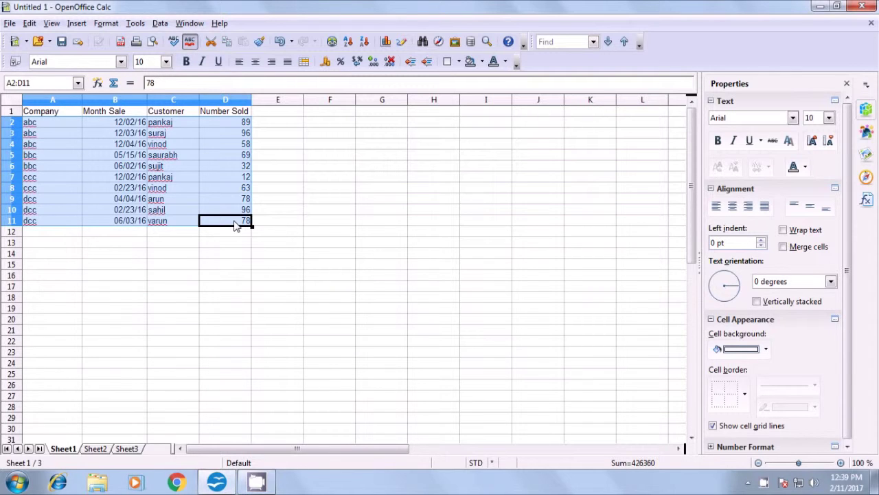
key(ctrl+c)
click(29, 232)
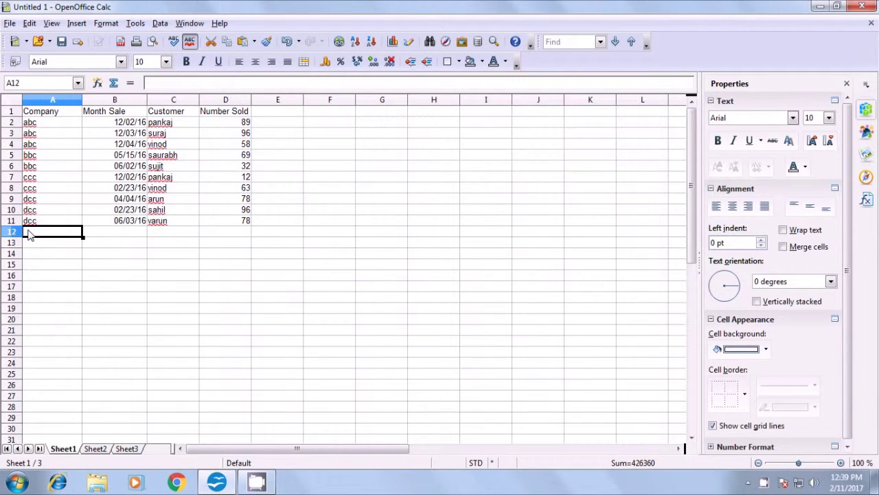
key(ctrl+v)
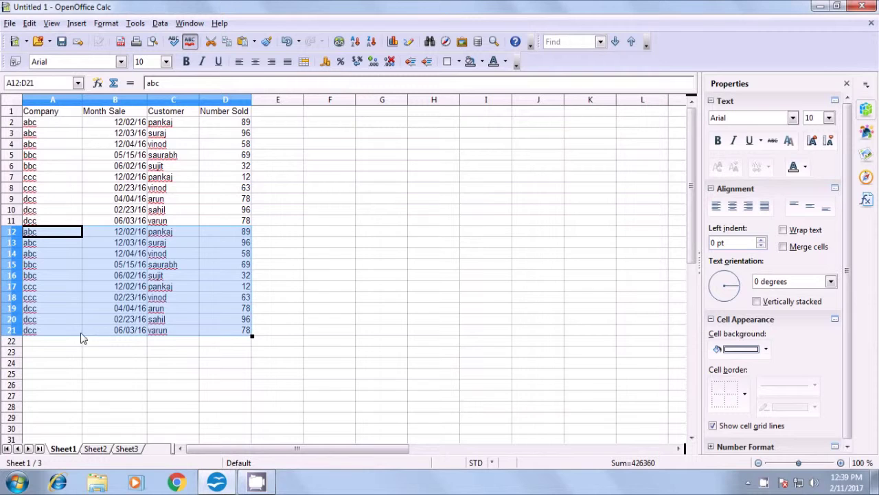
click(38, 343)
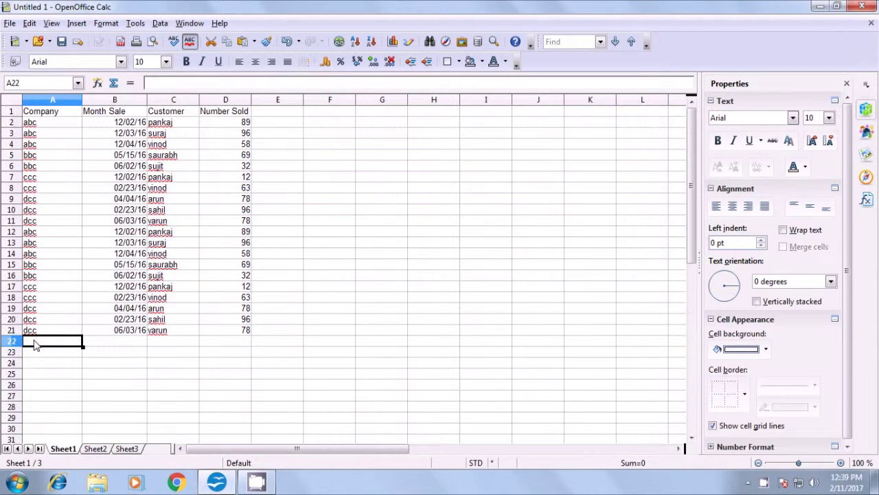
key(ctrl+v)
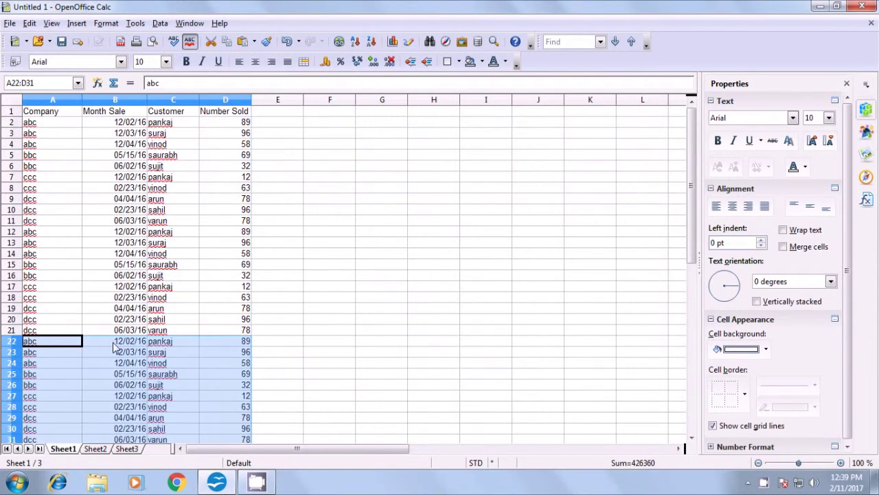
Paste the copied records below the table at A32 and again at A42
scroll(110, 347, down, 5)
click(42, 292)
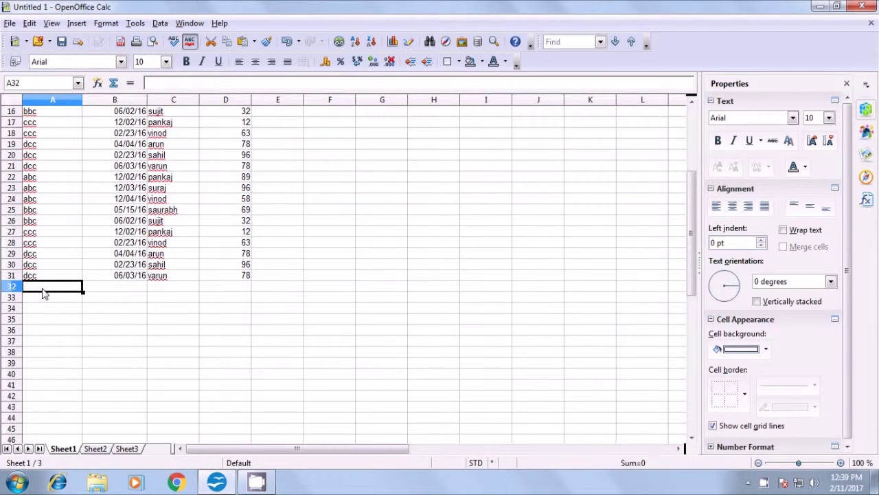
key(ctrl+v)
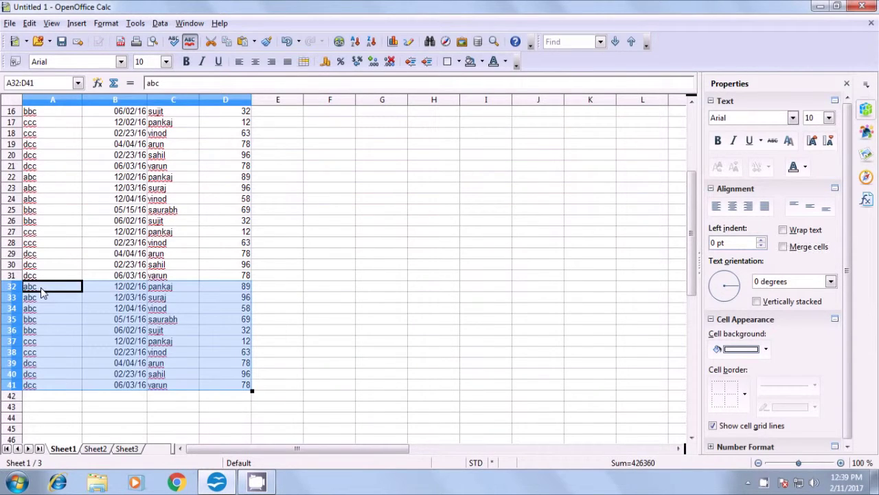
scroll(43, 296, down, 5)
click(40, 235)
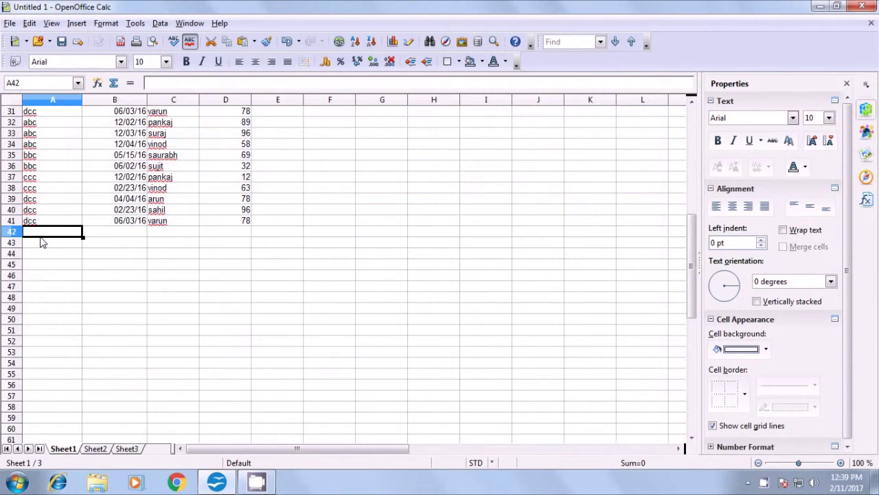
key(ctrl+v)
Start creating a pivot table from the sales data around cell C8, using the current selection as the source
scroll(78, 271, up, 10)
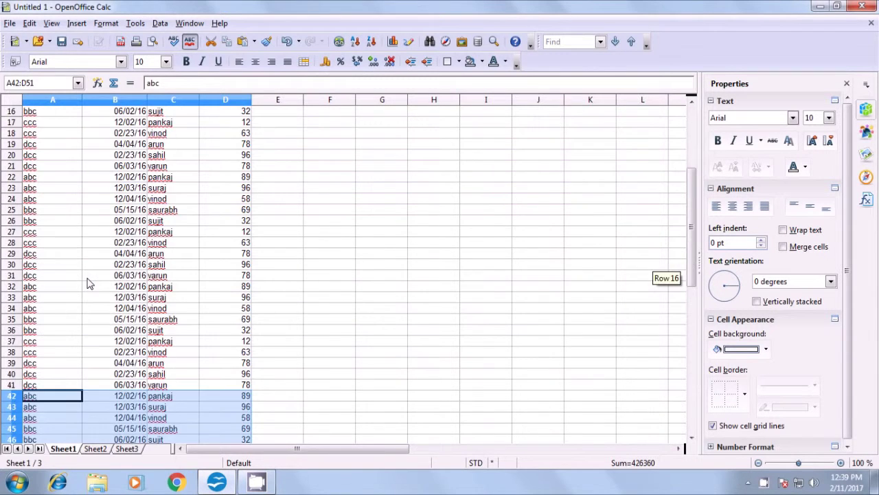
click(195, 189)
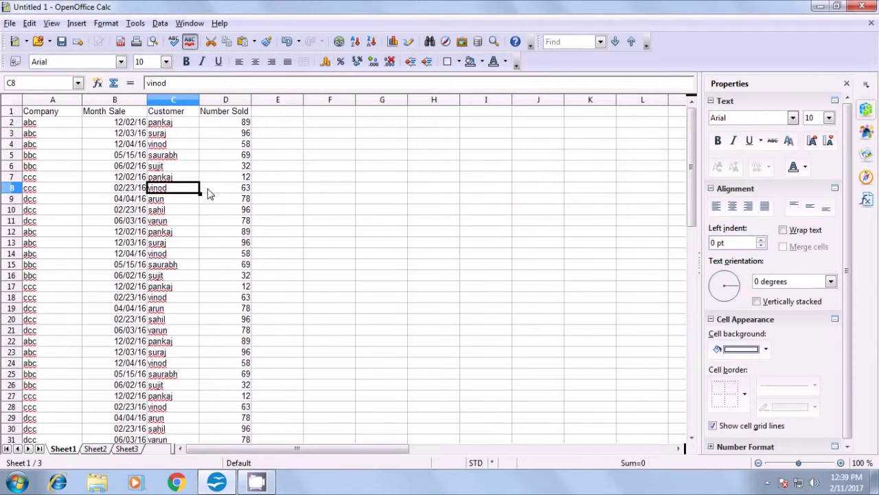
click(155, 26)
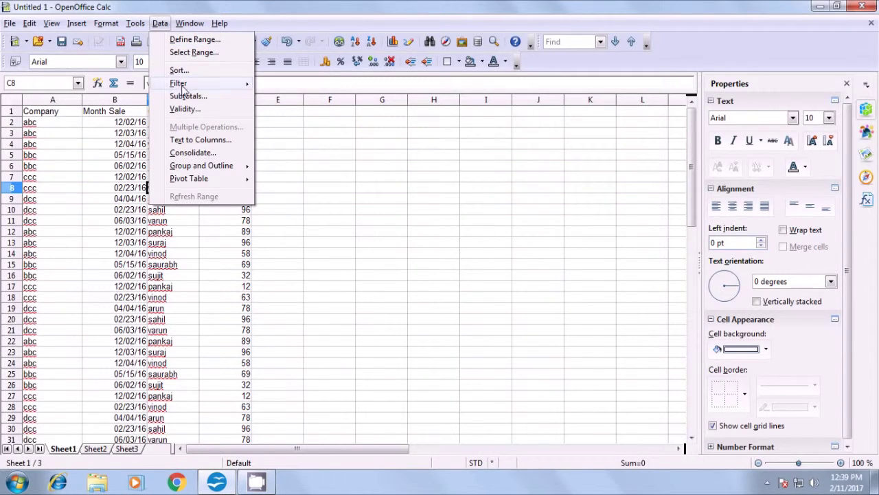
mouse_move(189, 180)
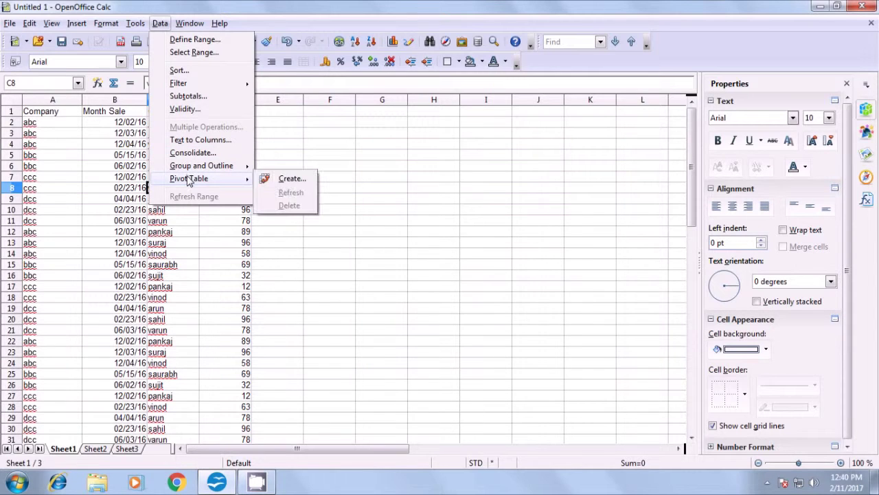
click(289, 181)
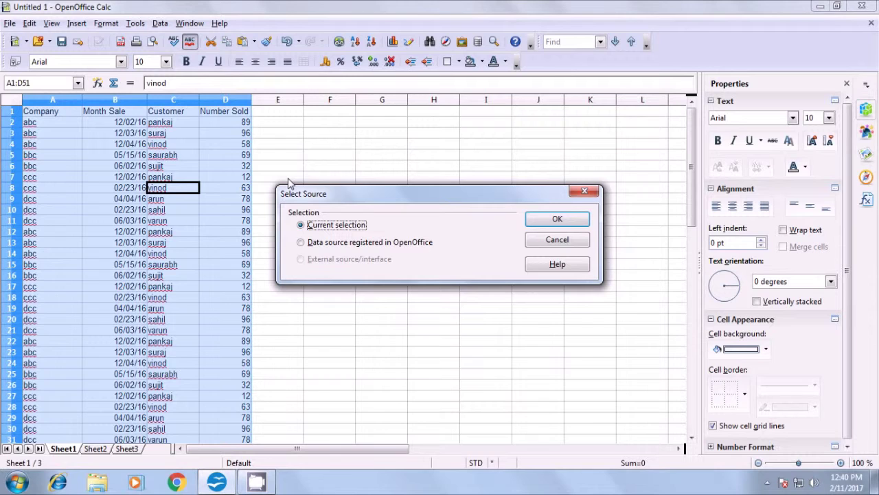
drag(331, 201, 407, 165)
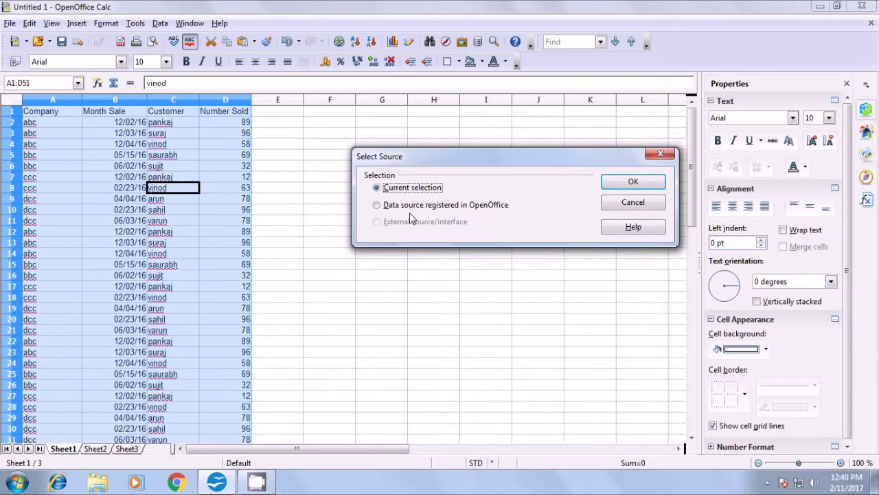
click(633, 184)
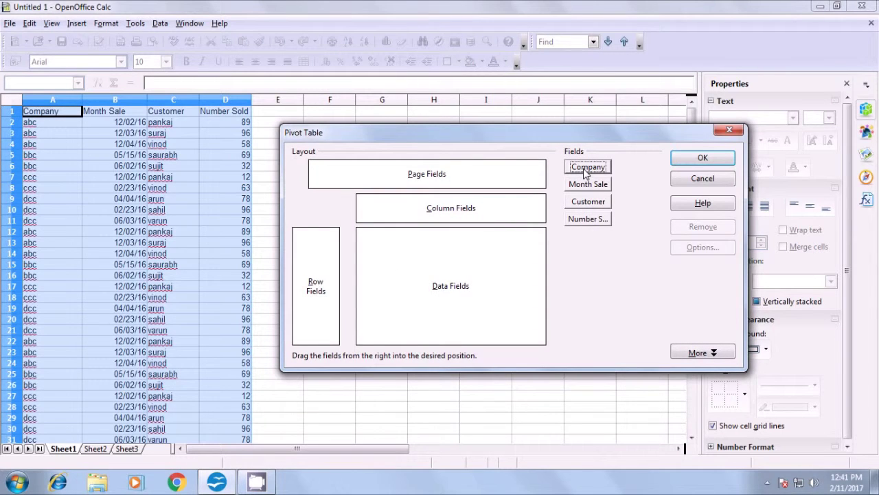
Assign Company to the pivot table's row fields and Number Sold to its data fields
drag(583, 168, 316, 279)
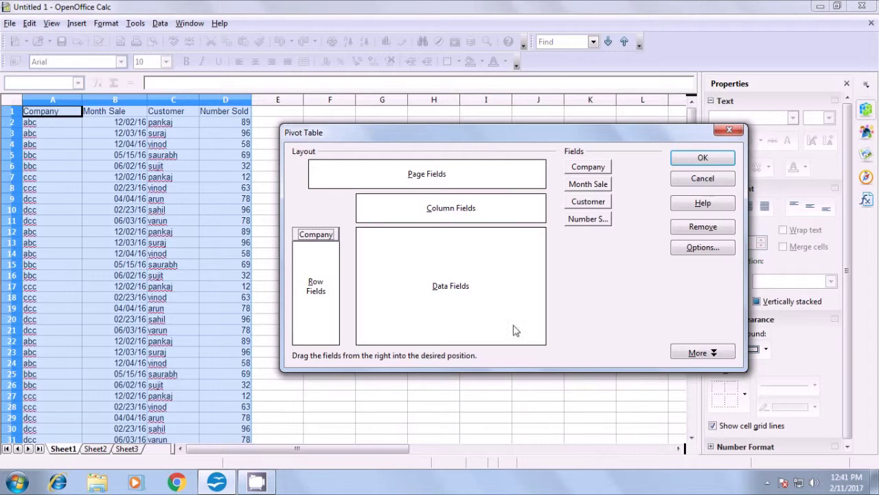
click(591, 222)
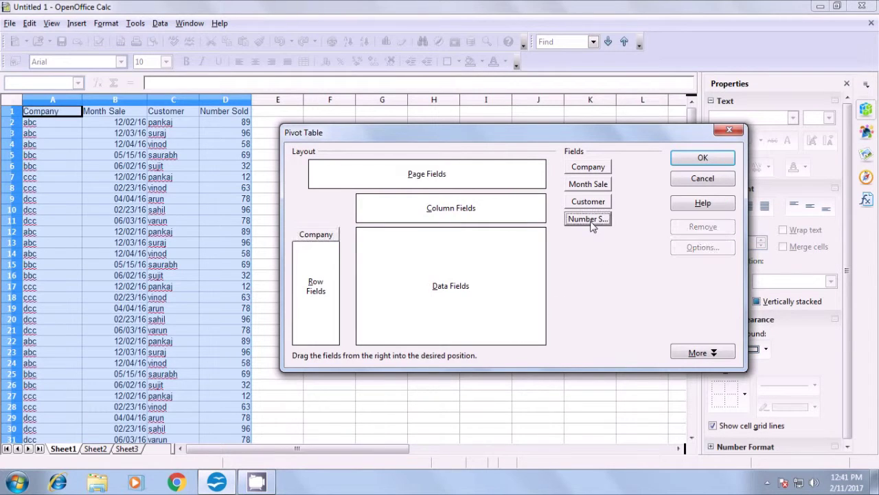
drag(597, 223, 463, 289)
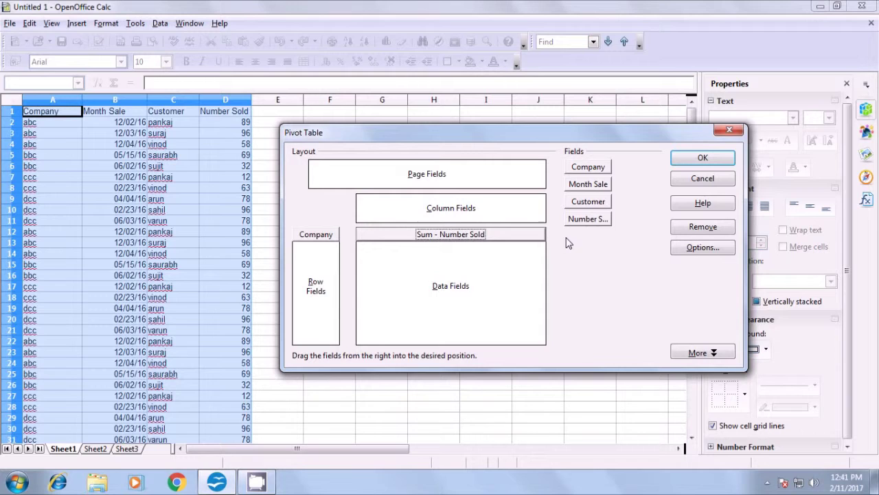
Assign Customer to the page fields and Month Sale to the column fields, and create the pivot table
click(599, 207)
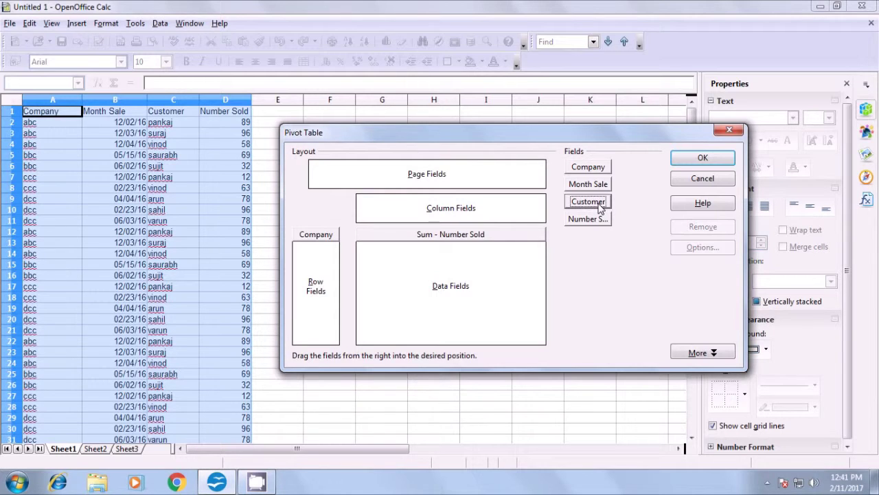
mouse_move(597, 206)
mouse_down()
mouse_move(506, 176)
mouse_move(442, 174)
mouse_up()
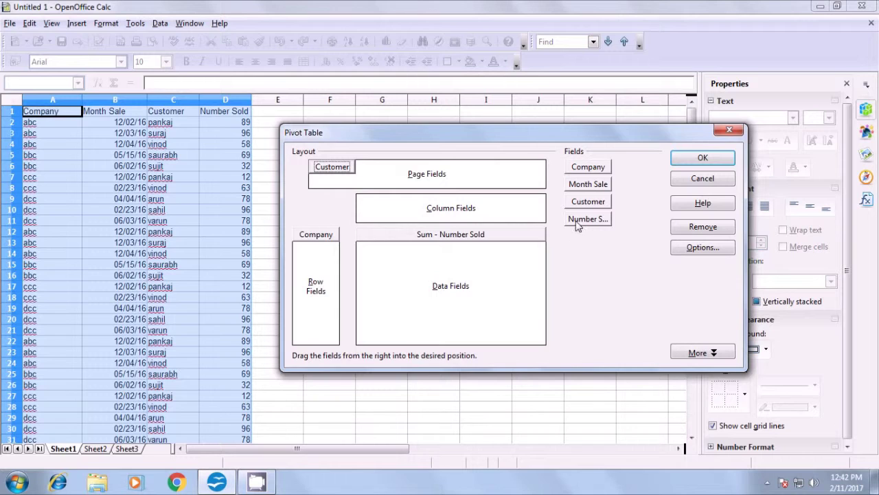
click(591, 189)
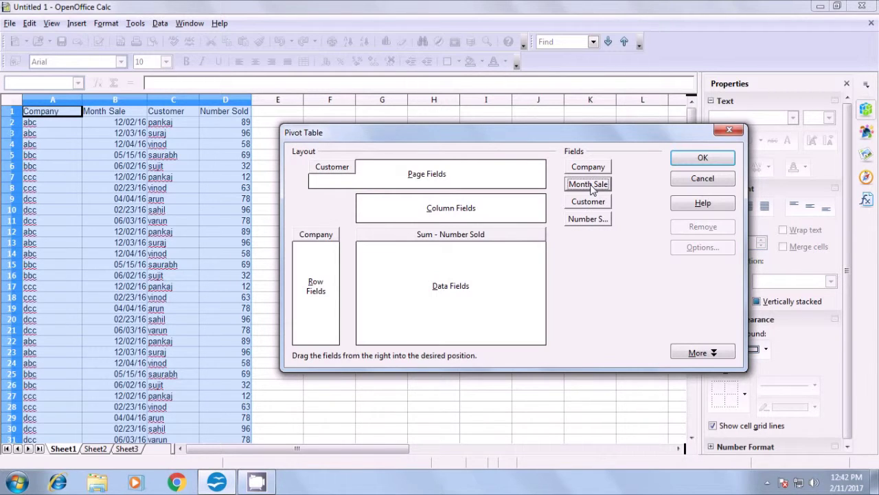
drag(590, 187, 450, 213)
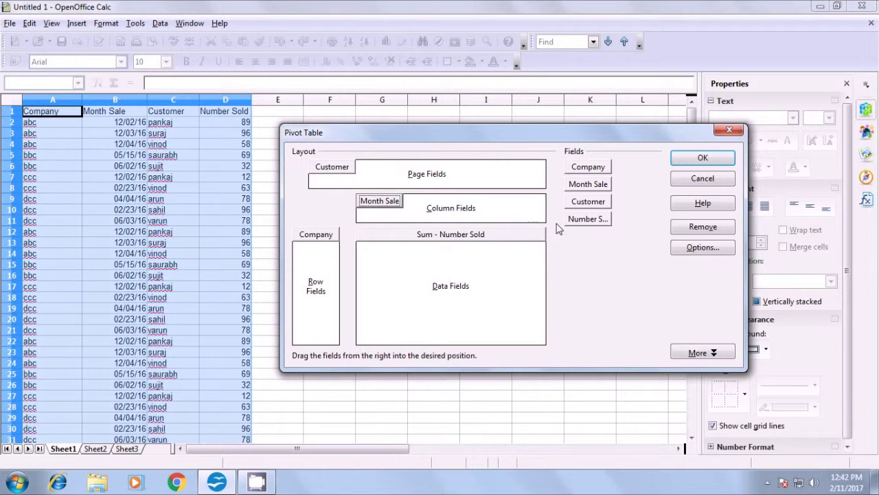
click(695, 159)
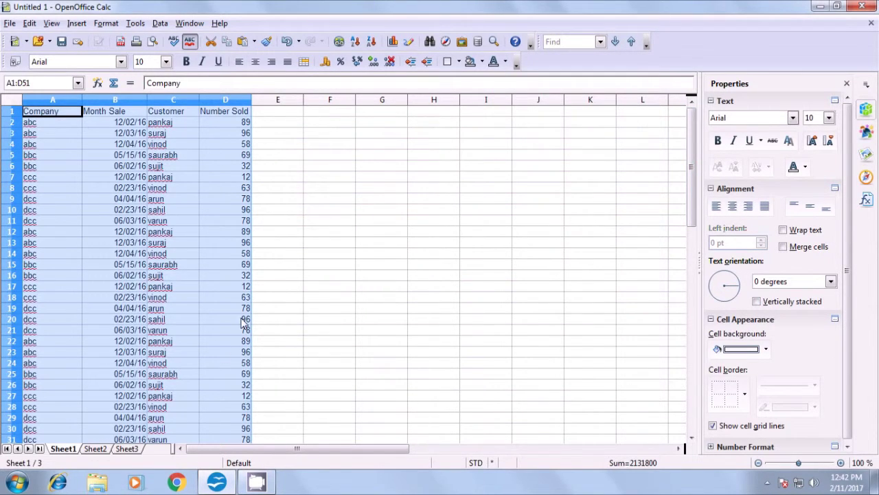
Examine the pivot table below the data, including the Company filter options, the Total Result column and the date headings
scroll(245, 323, down, 17)
scroll(244, 323, up, 2)
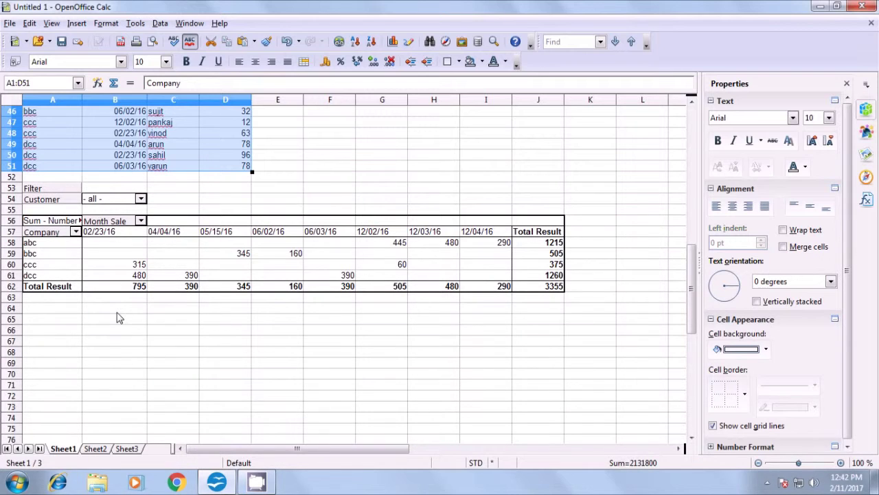
click(76, 233)
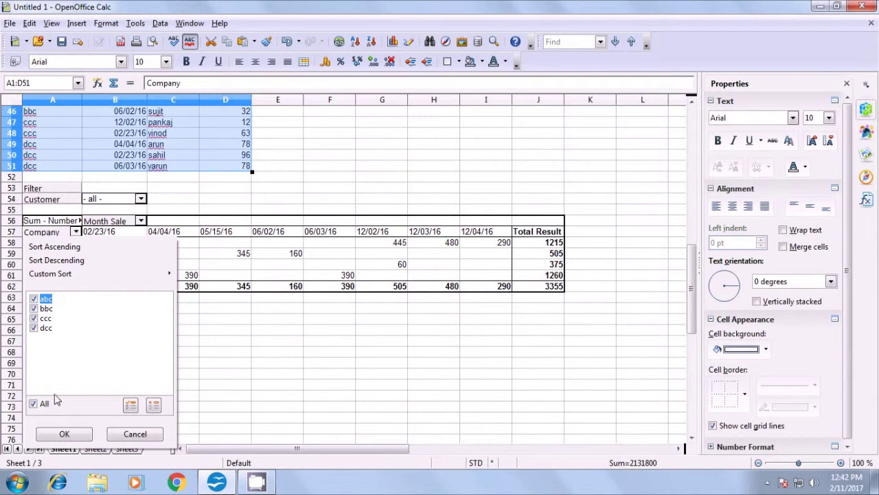
key(Escape)
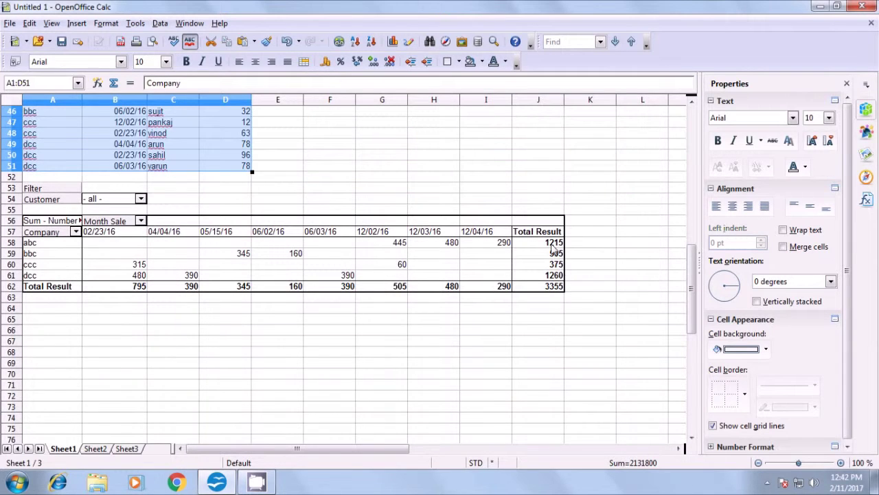
drag(551, 245, 551, 289)
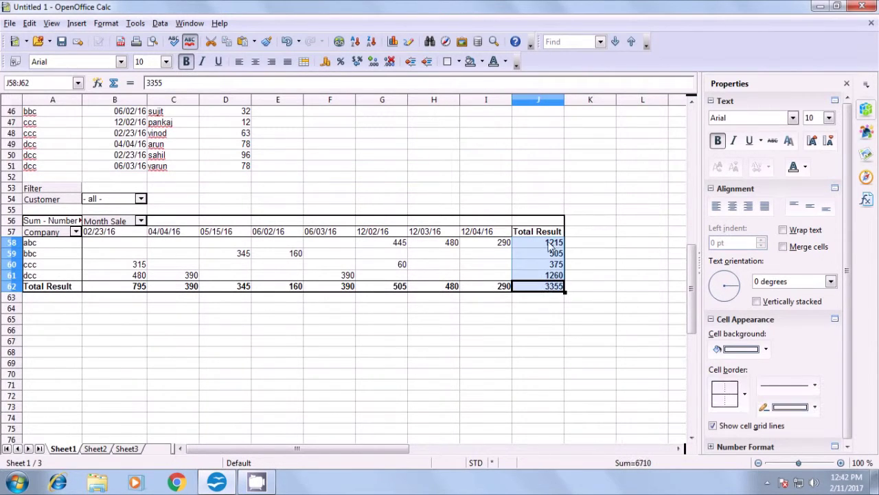
click(401, 320)
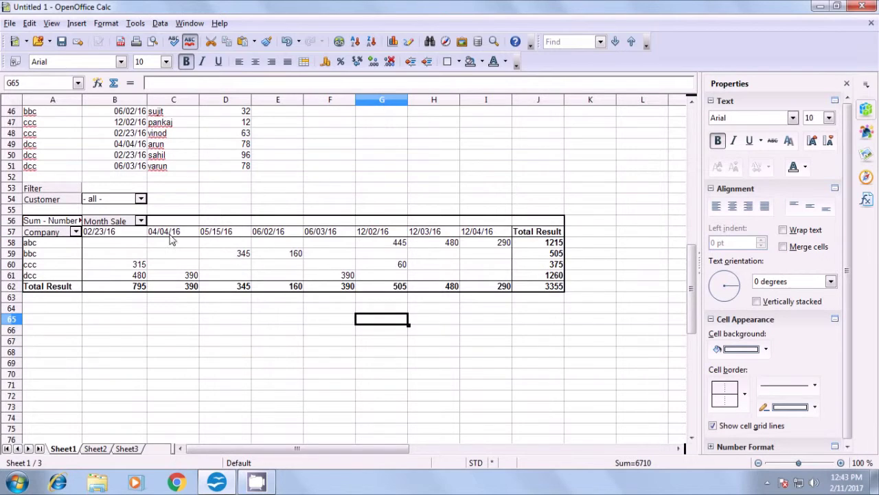
click(102, 239)
click(172, 234)
click(276, 234)
click(433, 234)
click(496, 235)
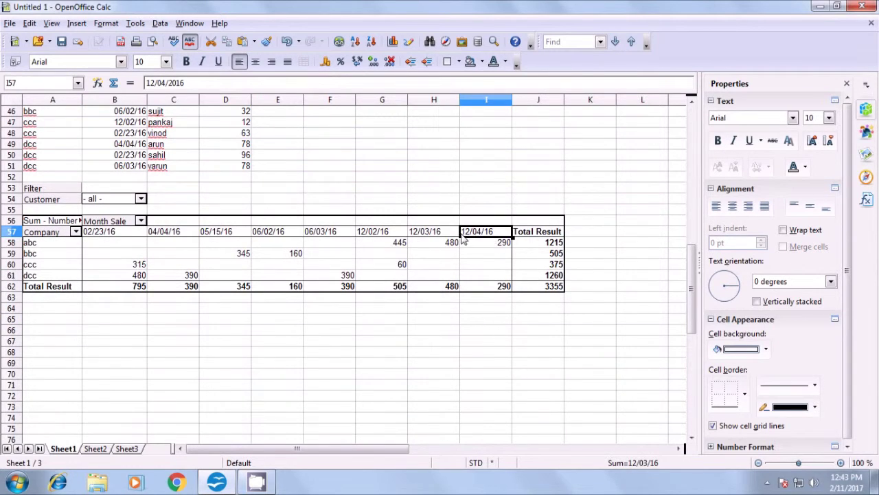
click(176, 324)
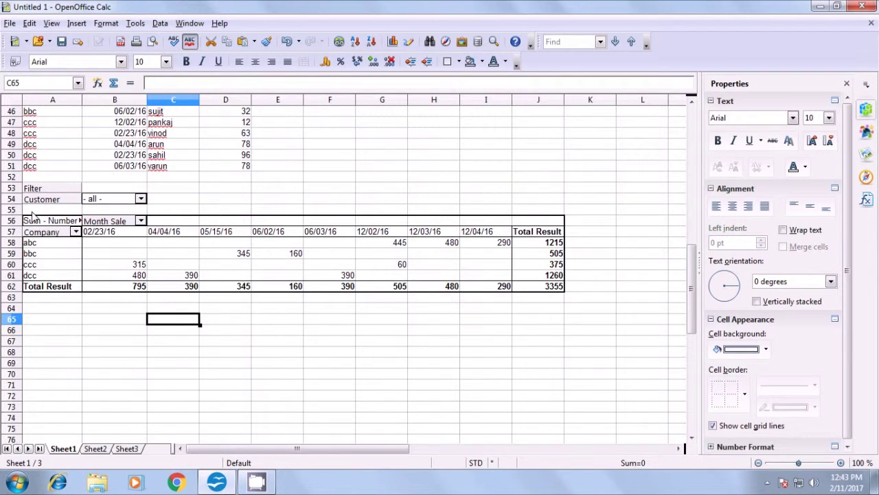
Filter the pivot table to the second customer in the Customer list and check the remaining date and companies
click(140, 198)
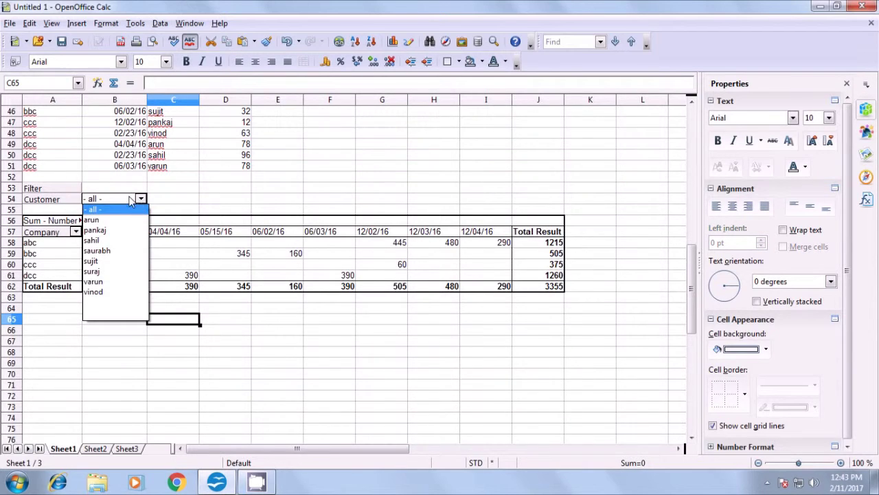
click(97, 231)
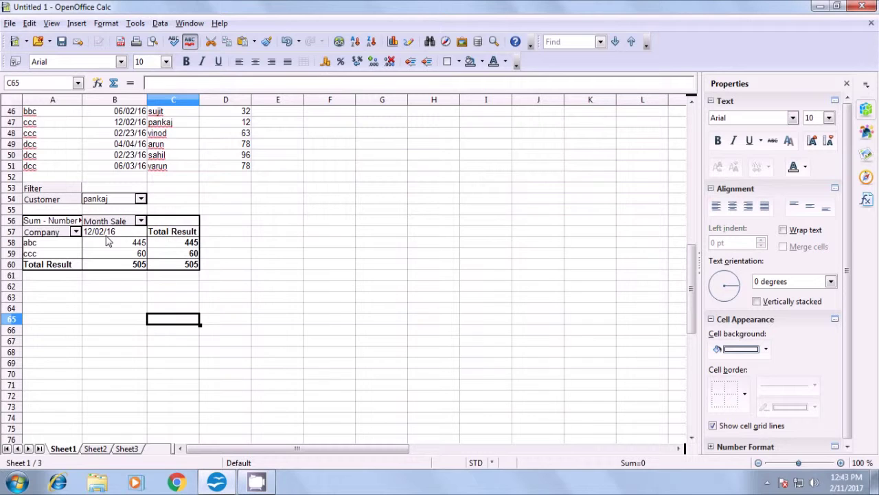
click(107, 233)
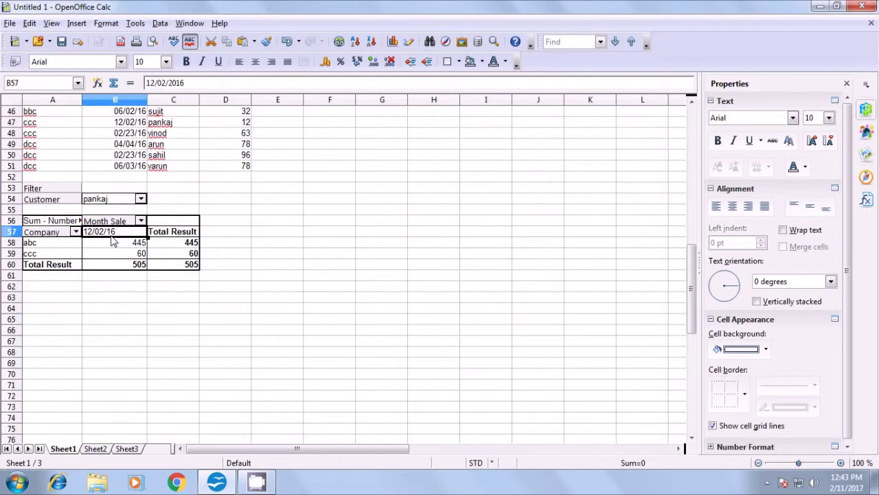
click(42, 247)
click(41, 257)
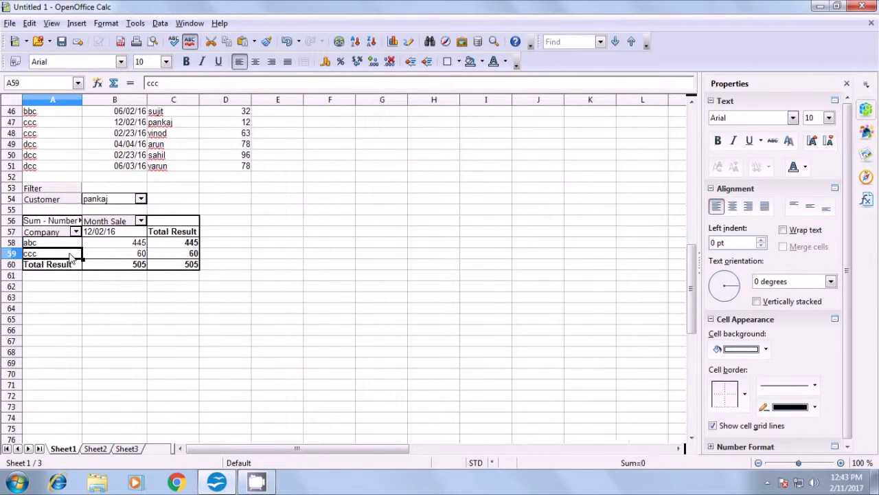
Keep all dates in the Month Sale filter and limit the Company filter to abc only
click(141, 221)
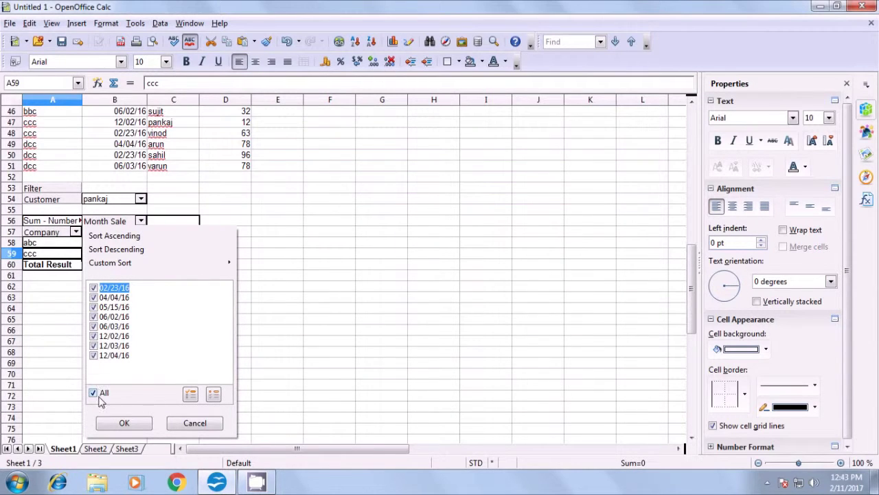
click(115, 425)
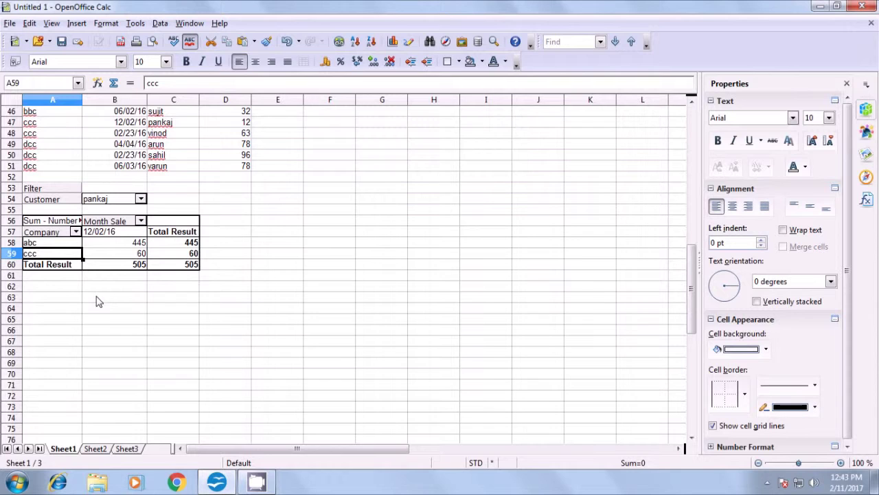
click(76, 232)
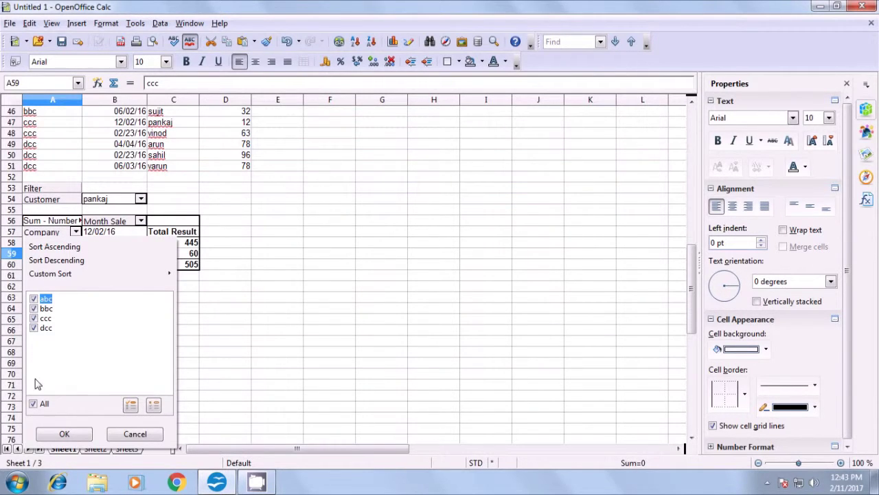
click(33, 404)
click(33, 300)
click(63, 433)
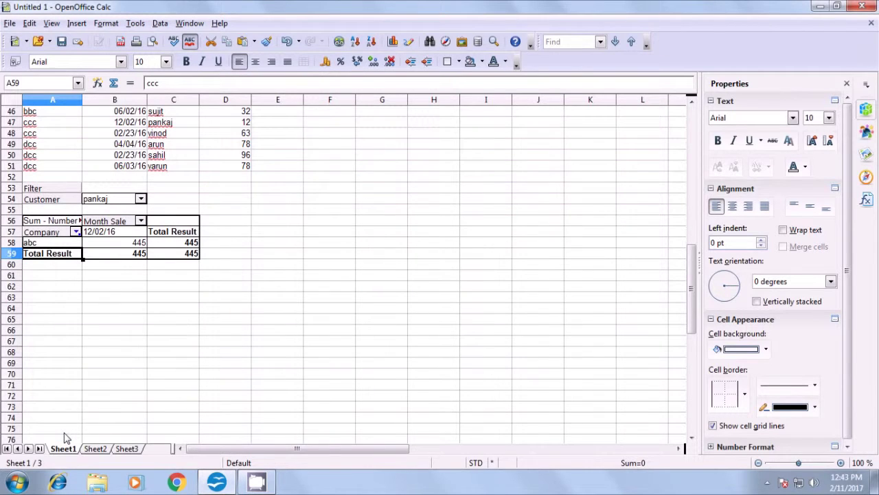
Limit the pivot table's Month Sale filter to the date 02/23/16 only
click(140, 222)
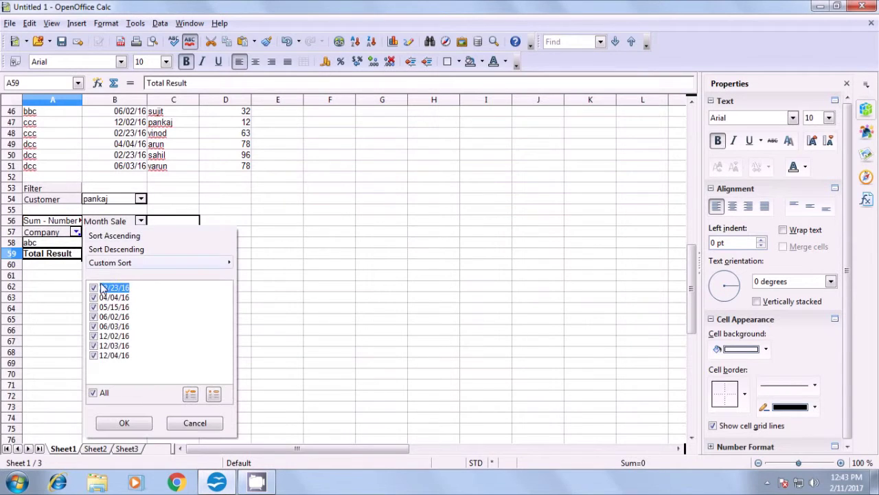
click(93, 393)
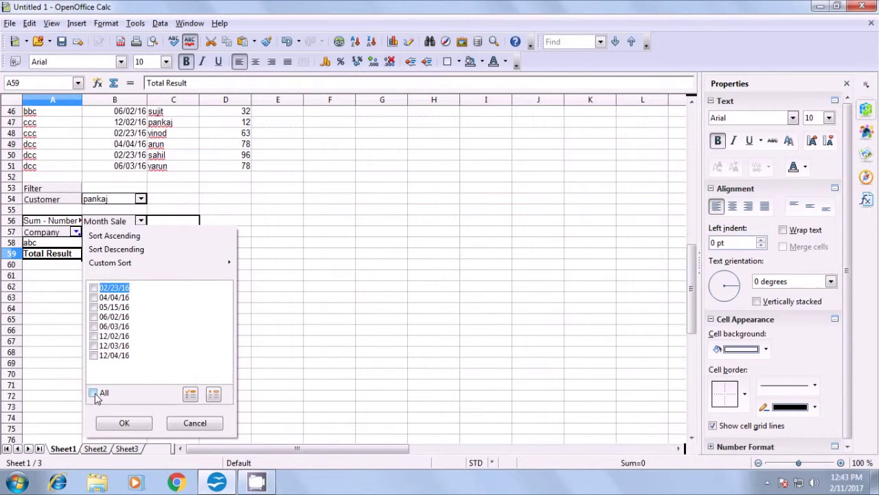
click(94, 288)
click(125, 423)
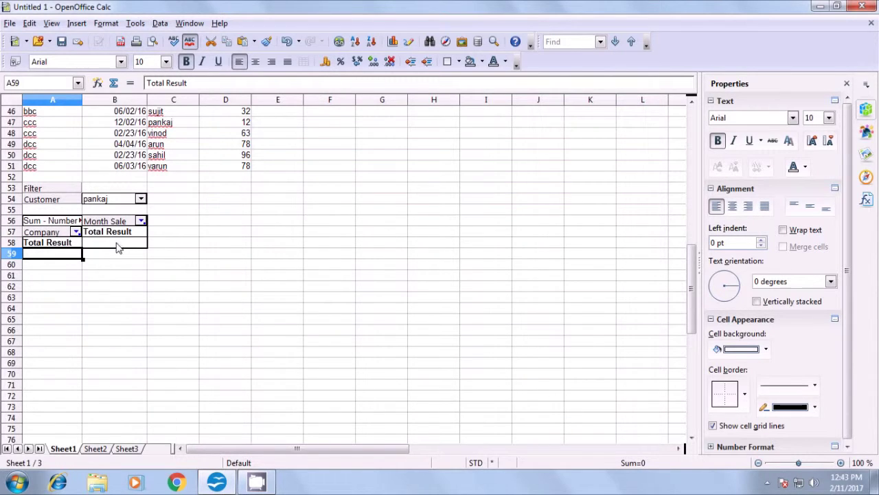
Include all companies, abc, bbc, ccc and dcc, in the pivot table's Company filter
click(76, 232)
click(34, 309)
click(35, 319)
click(35, 329)
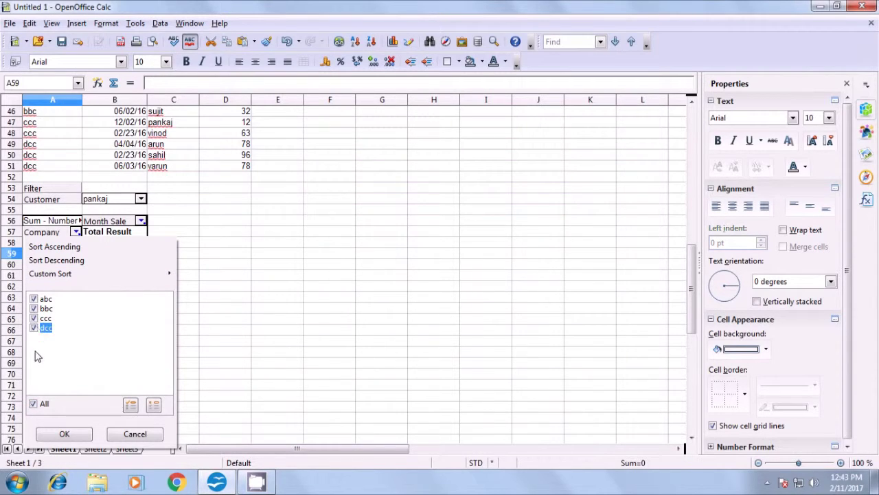
click(64, 433)
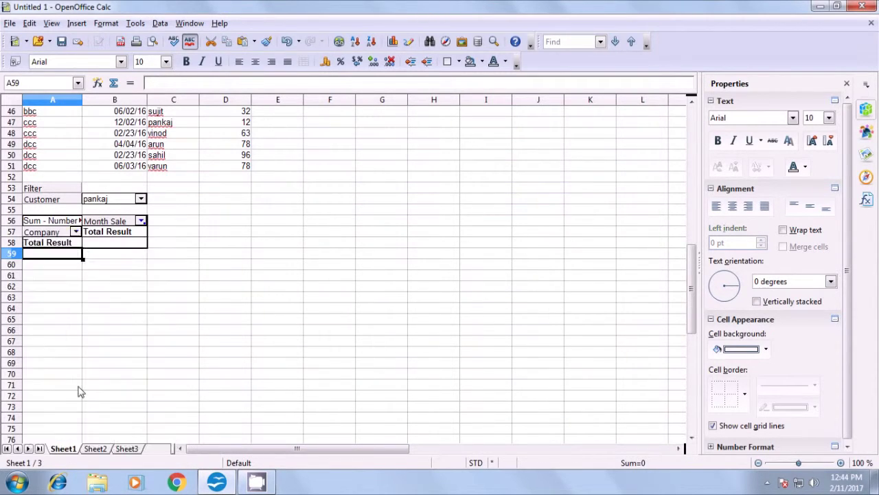
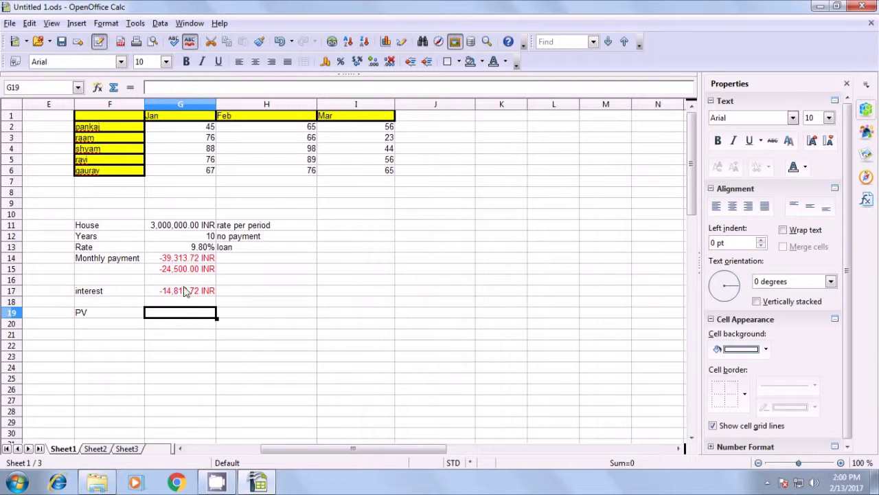
Begin a PV formula in G19 with G13/12 as the rate and G12*12 as the number of periods
text(=pv)
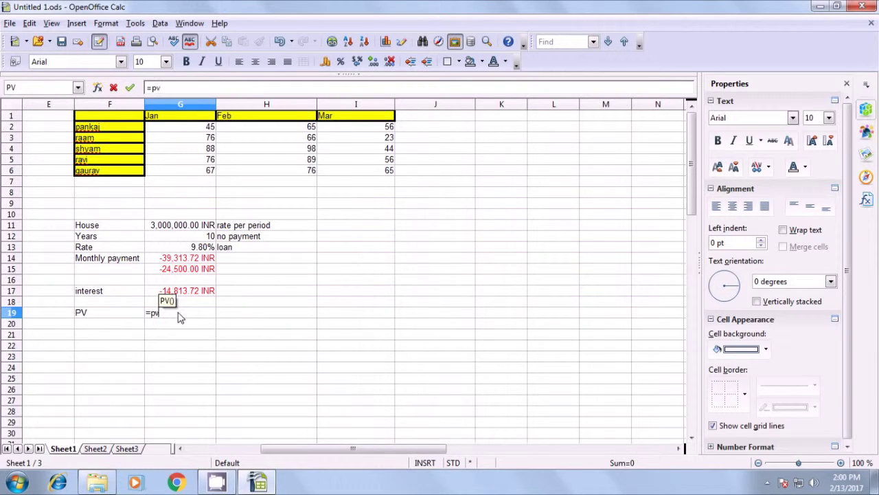
text(()
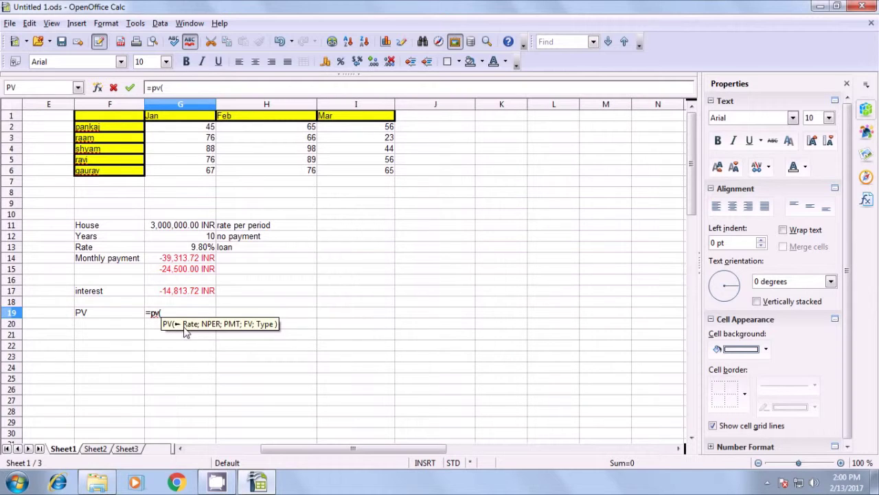
click(196, 247)
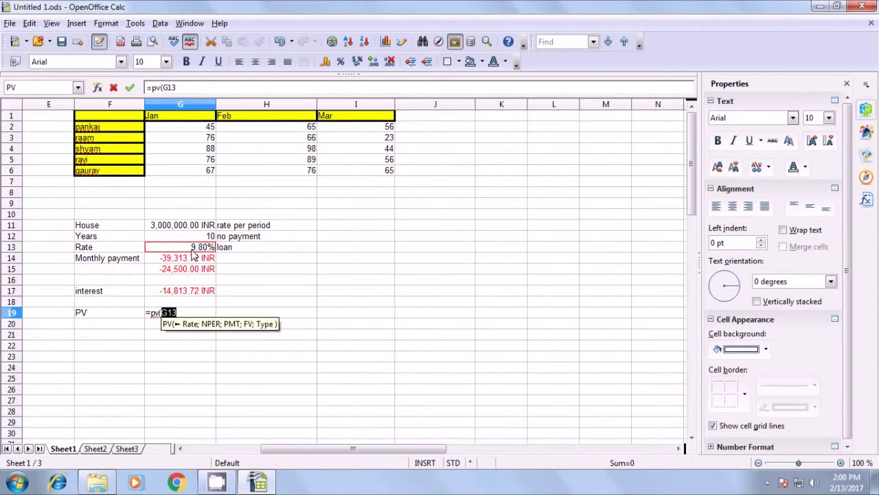
text(/12)
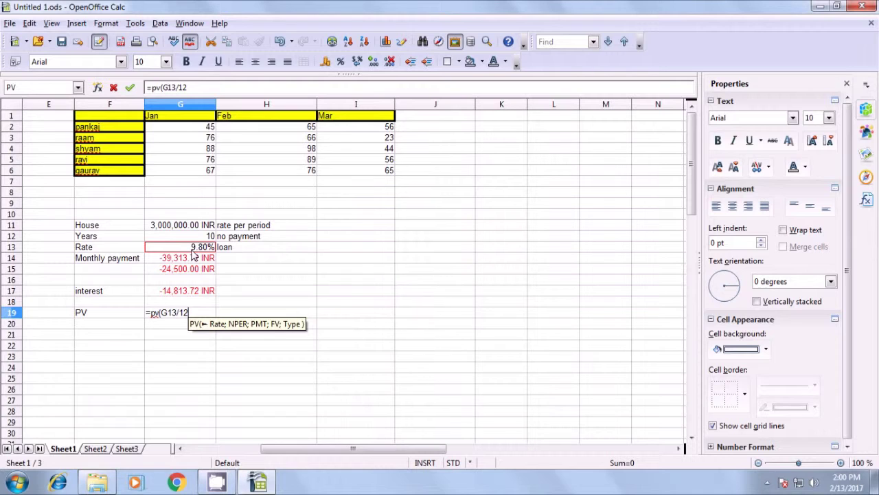
text(;)
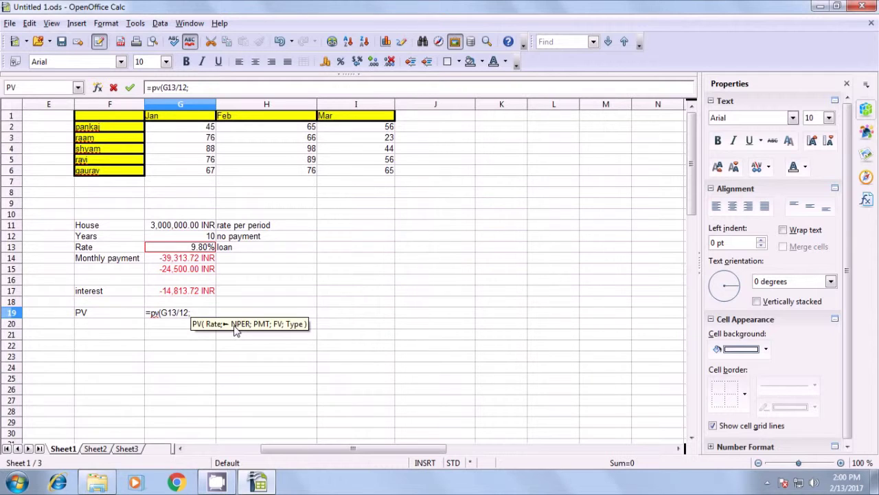
click(200, 238)
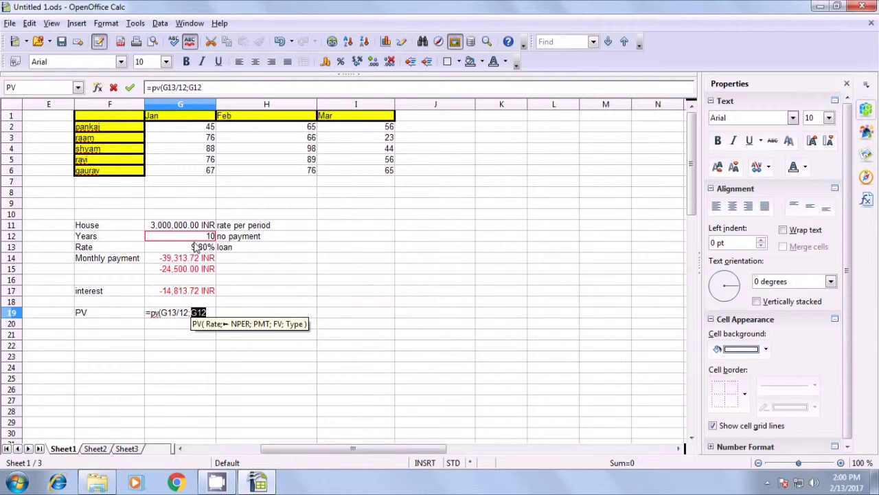
text(;)
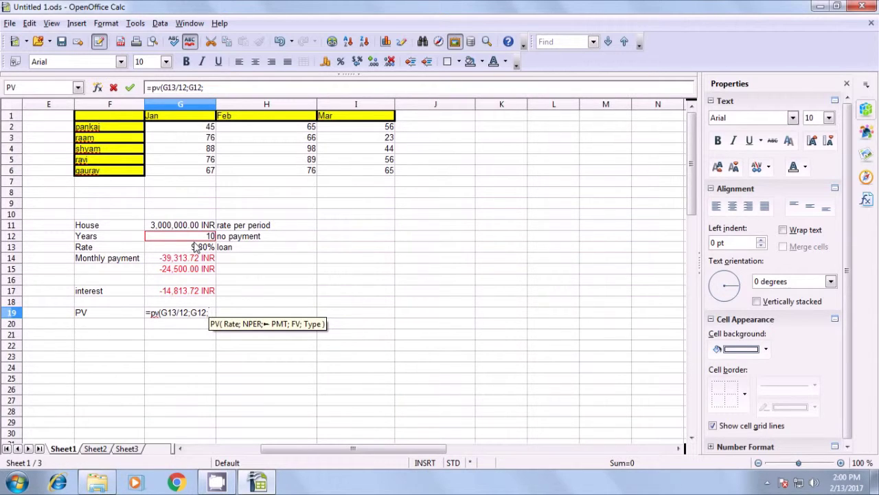
key(BackSpace)
text(*12;)
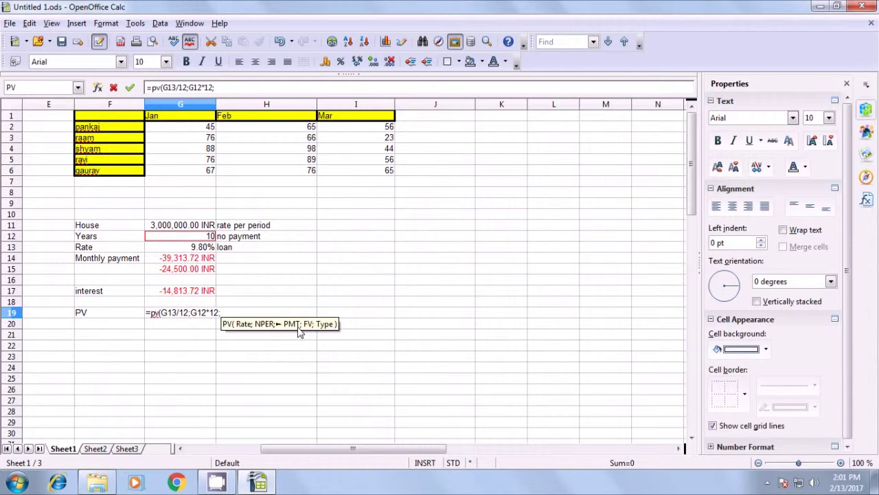
Complete the PV formula in G19 with payment G14, future value 1 and type 1
click(184, 260)
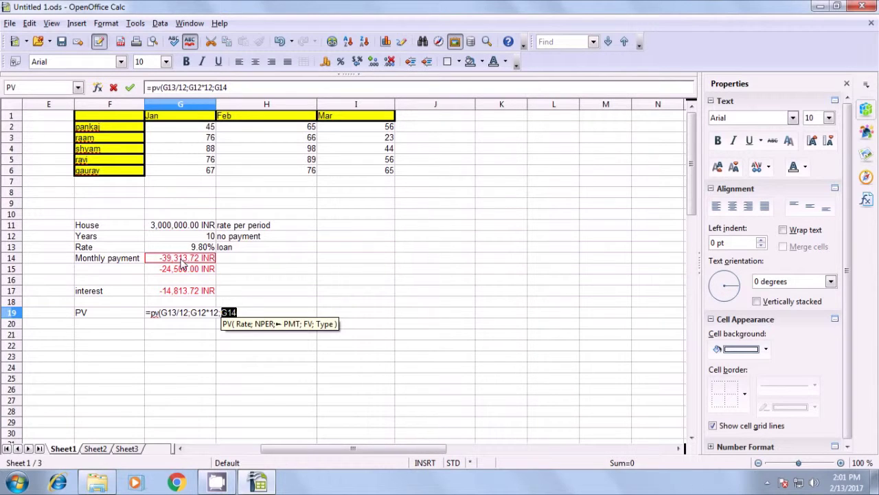
text(;)
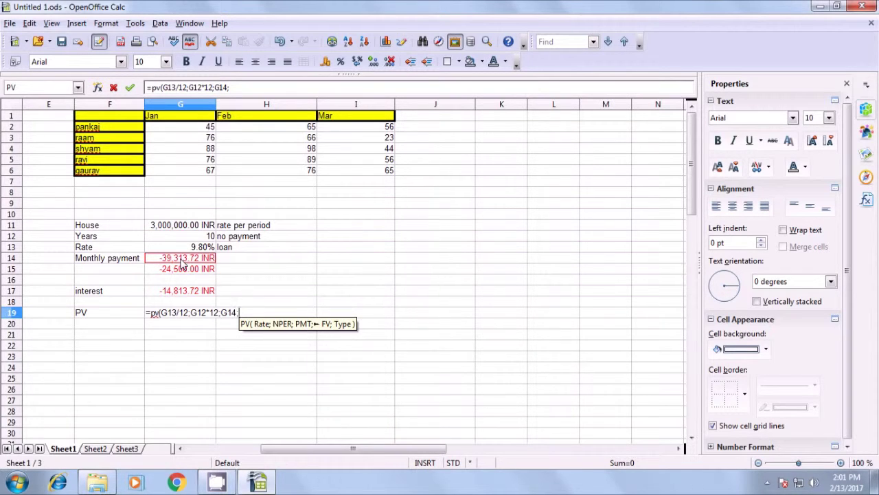
text(1;1)
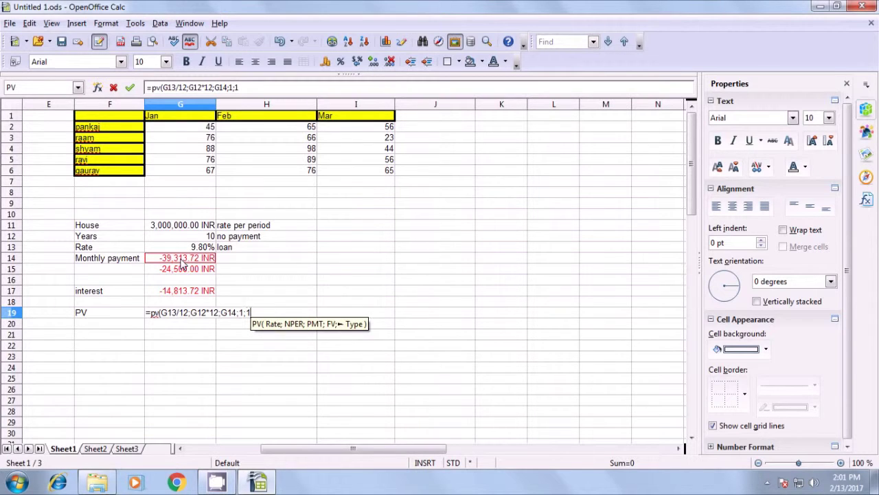
text())
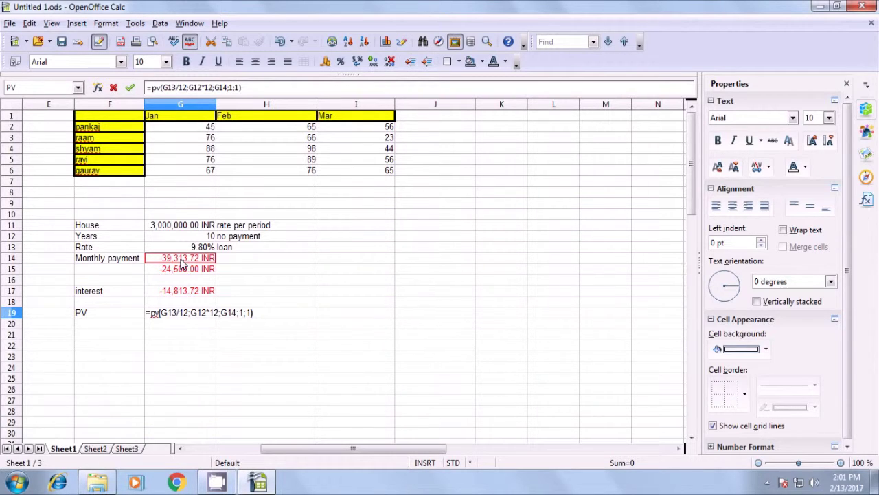
key(Return)
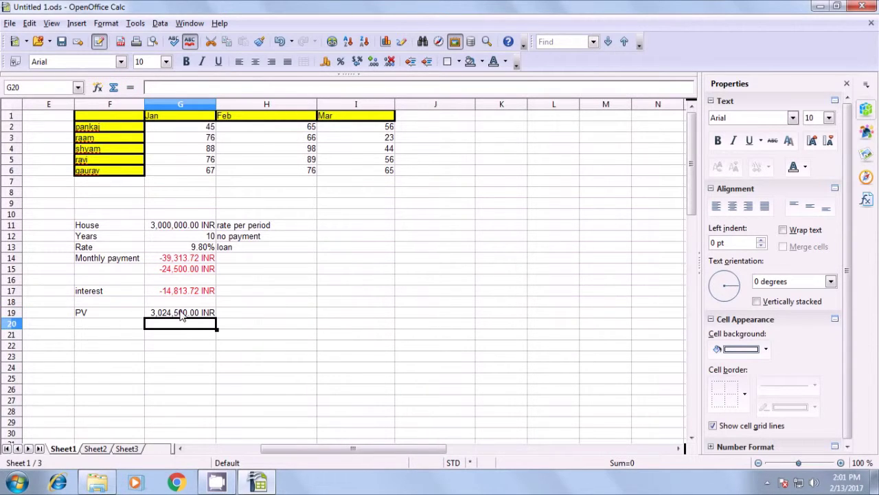
click(182, 314)
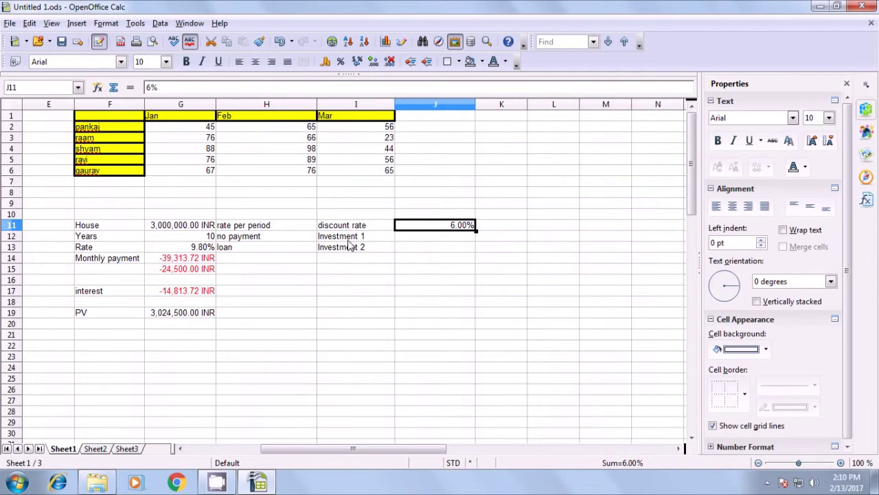
Enter 100000 as the Investment 1 amount in J12
click(350, 239)
click(349, 251)
click(352, 237)
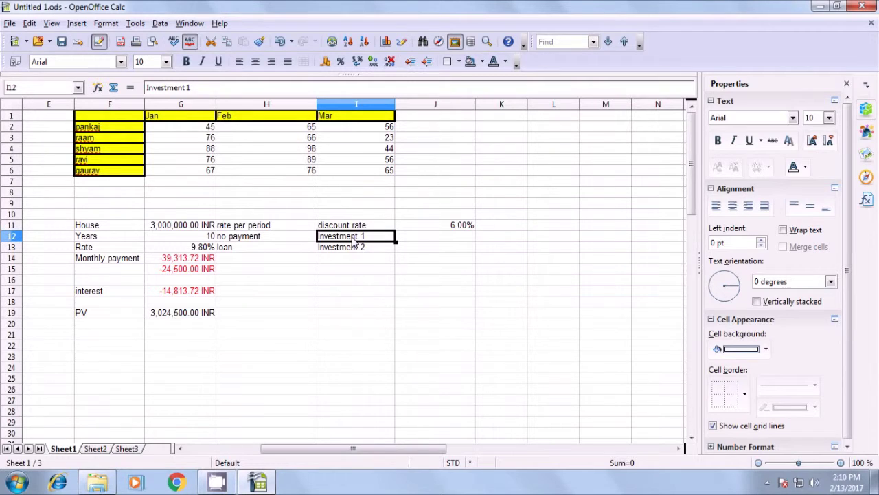
click(431, 237)
text(100000)
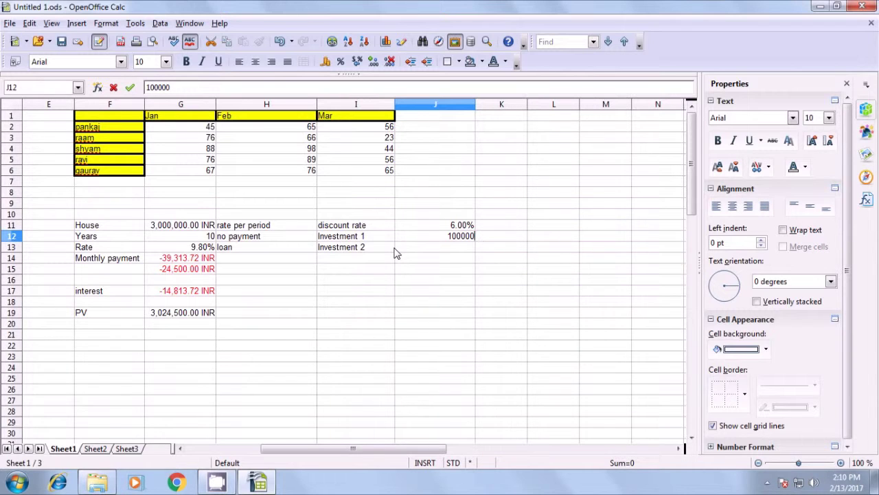
click(443, 235)
right_click(443, 236)
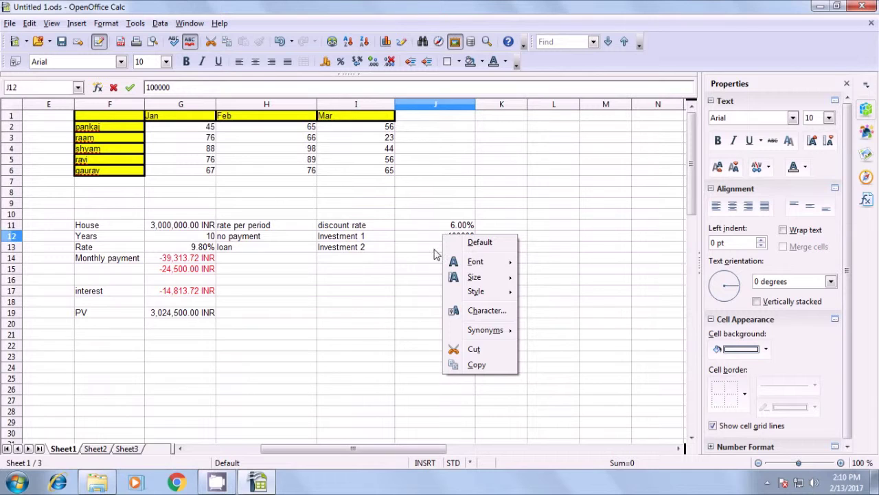
click(417, 284)
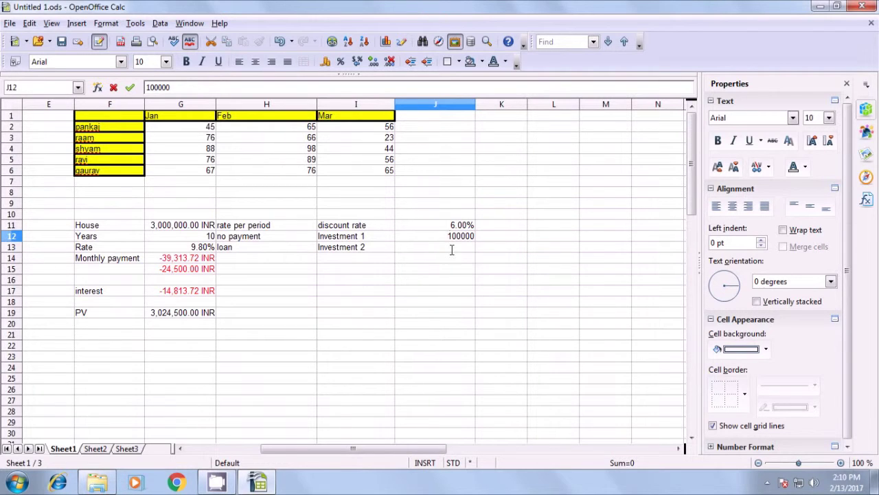
key(Return)
Format the Investment 1 amount in J12 as currency with the -1,234.00 INR format
click(457, 237)
right_click(457, 237)
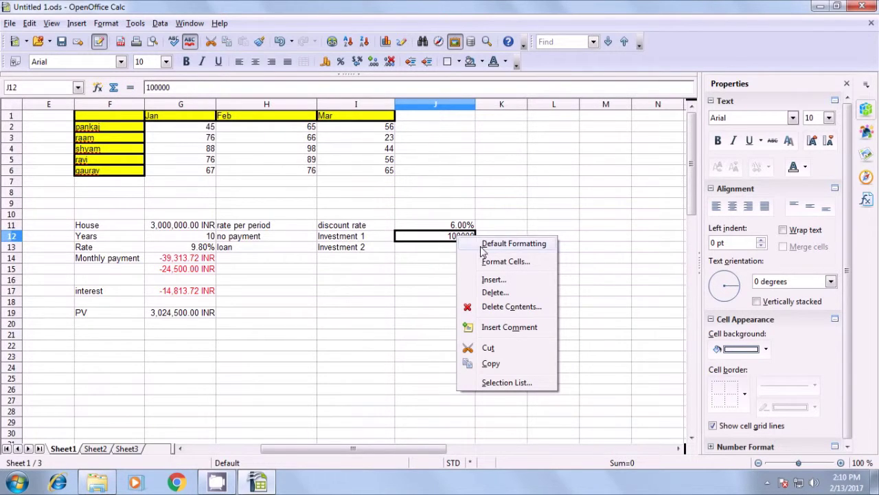
click(485, 262)
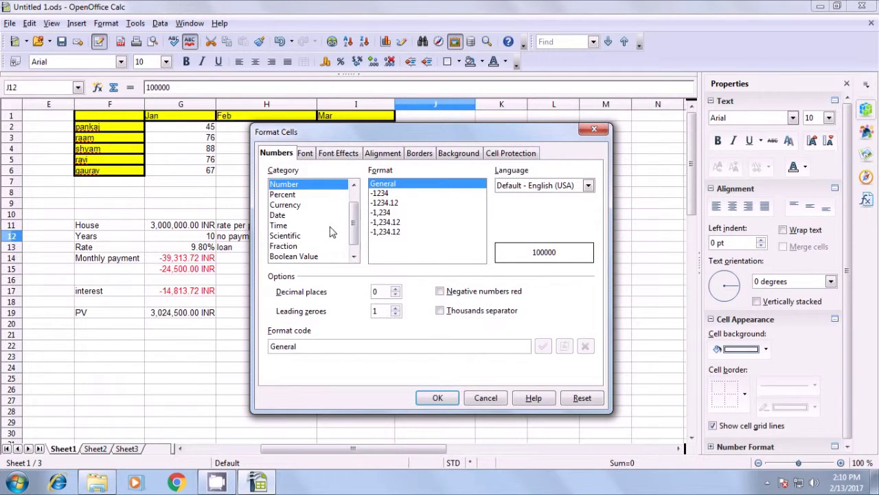
click(292, 206)
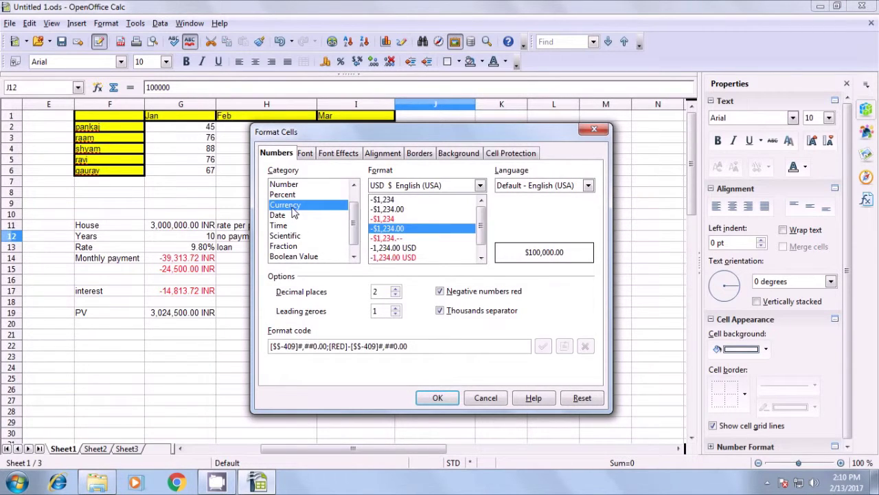
drag(481, 235, 481, 242)
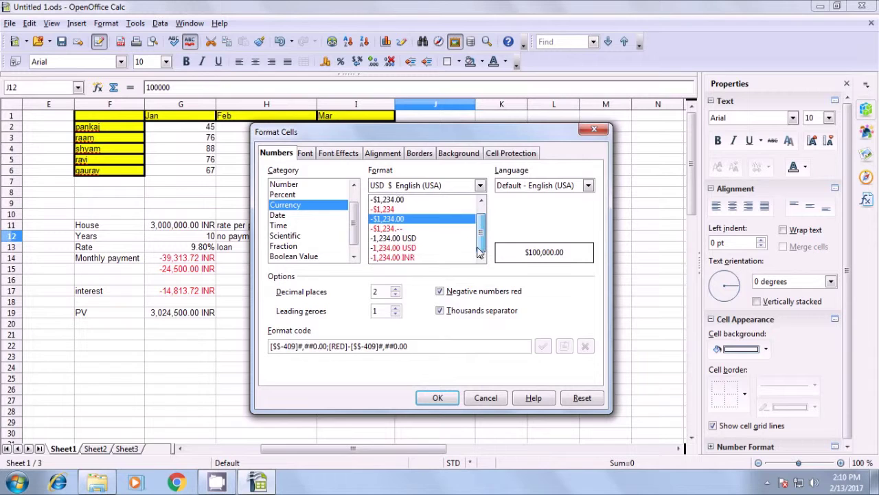
click(403, 257)
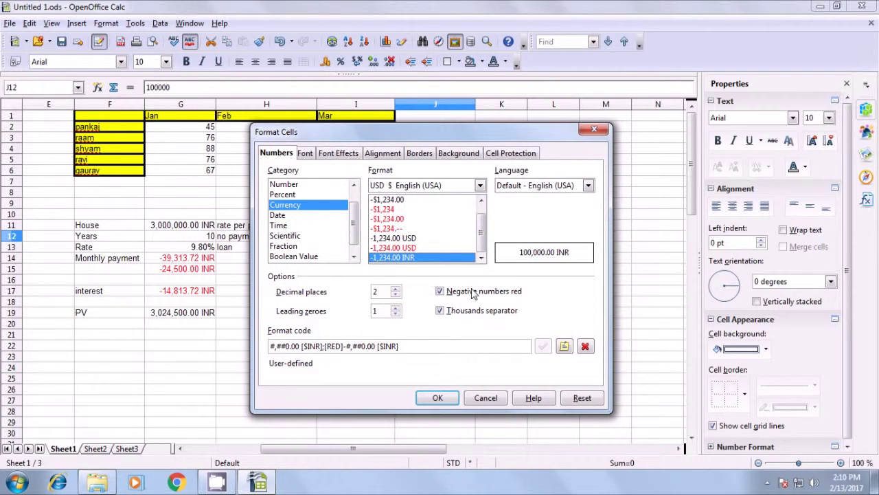
click(439, 398)
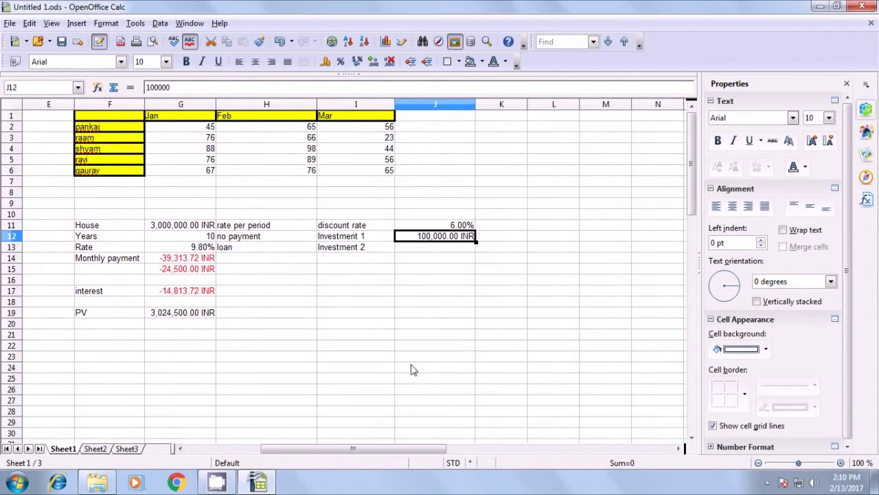
Enter 25000 as the Investment 2 amount in J13
click(427, 253)
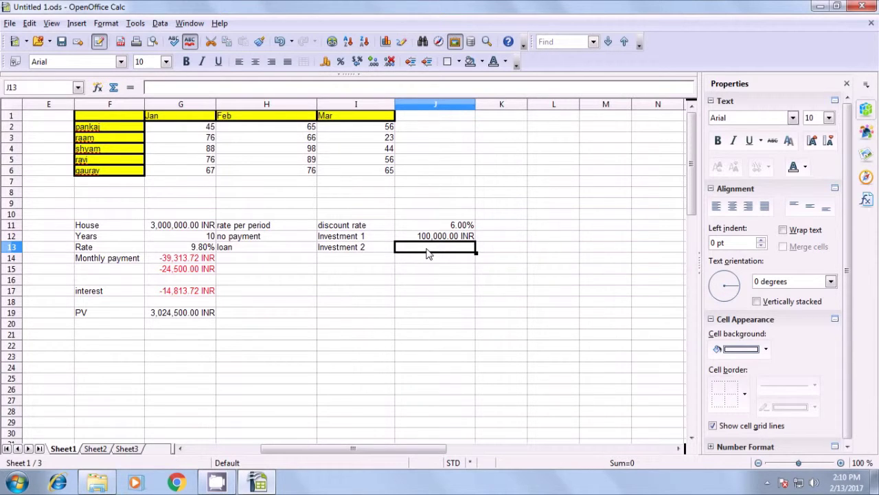
text(25000)
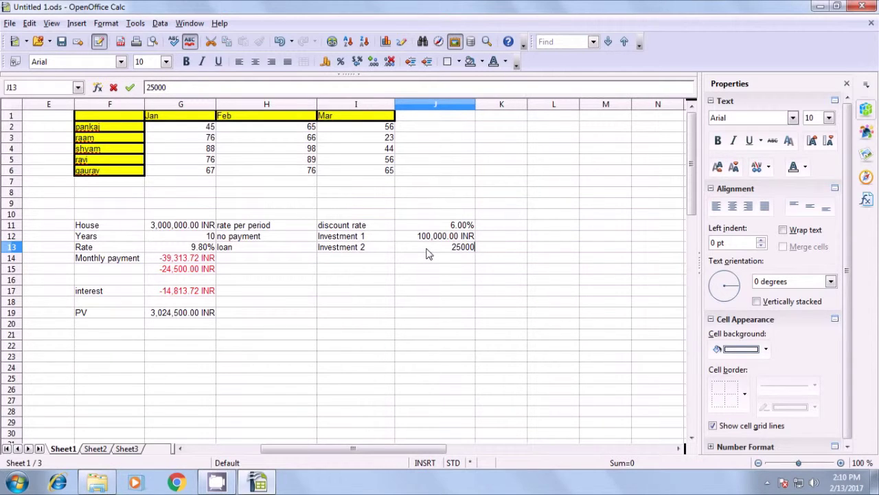
key(Return)
Format the Investment 2 amount in J13 as currency with the -1,234.00 INR format
click(455, 252)
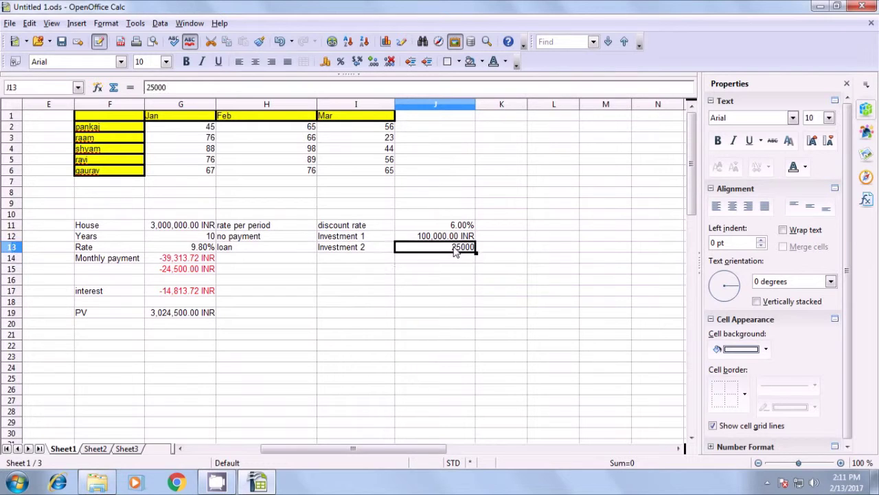
right_click(454, 251)
click(475, 271)
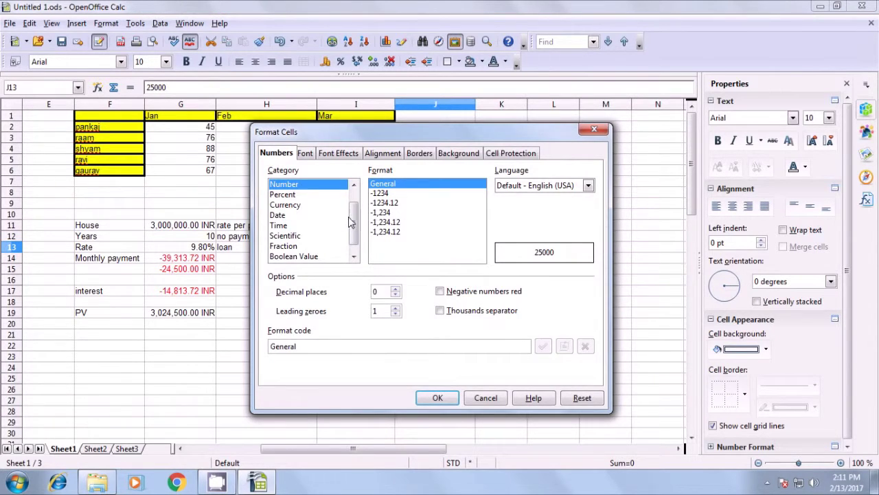
click(291, 206)
click(481, 257)
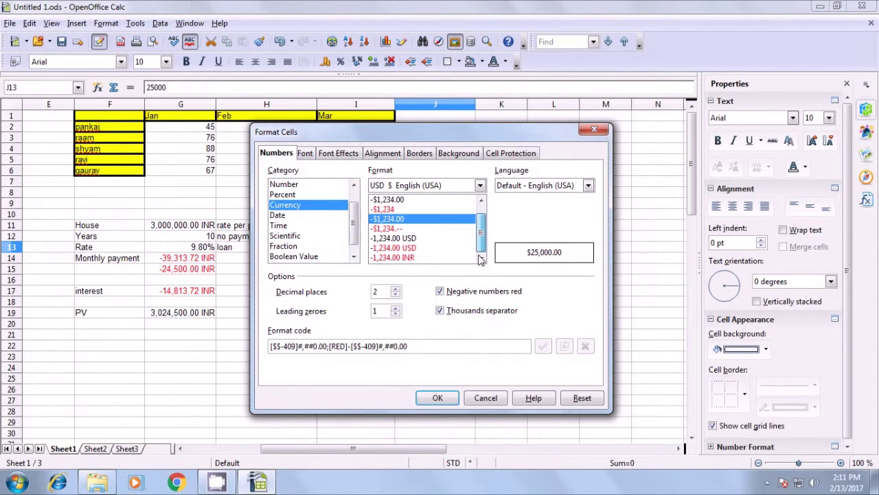
click(403, 259)
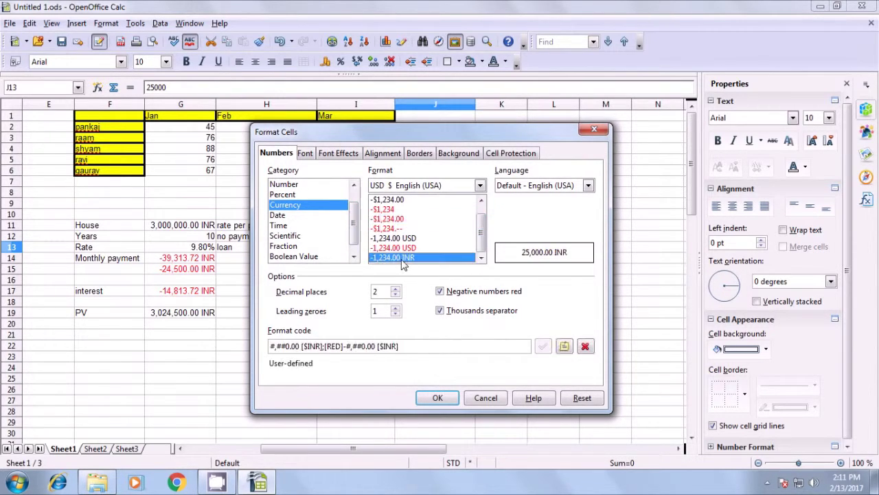
click(438, 399)
Label cell I15 as NPV, two rows below the Investment 2 label
key(Left)
key(Down)
key(Down)
text(NPV)
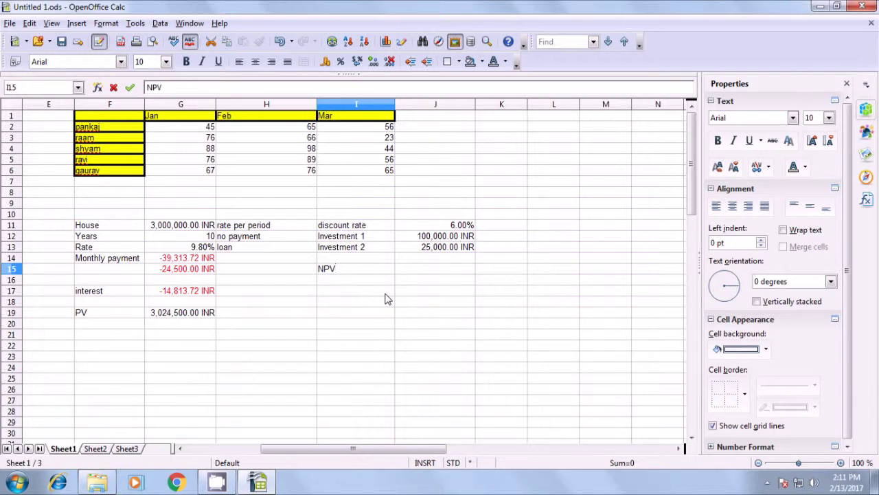
Start an NPV formula in J15 with the discount rate J11 divided by 12 as its rate
click(419, 276)
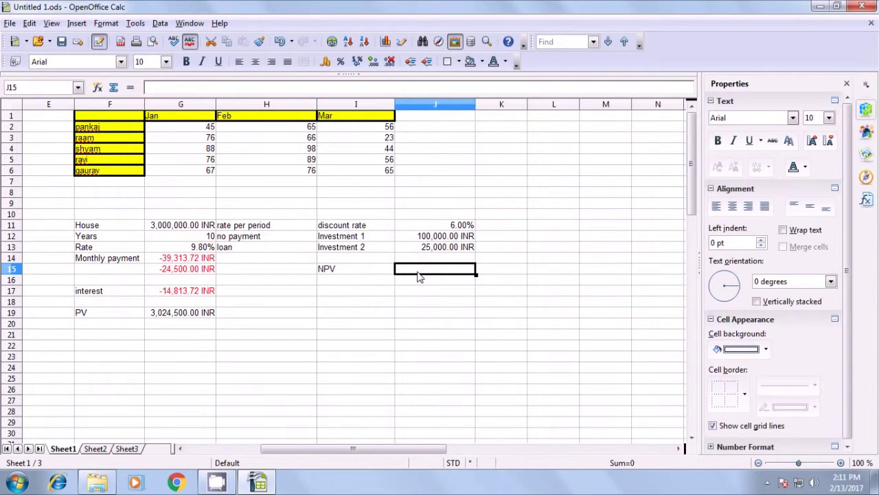
text(=)
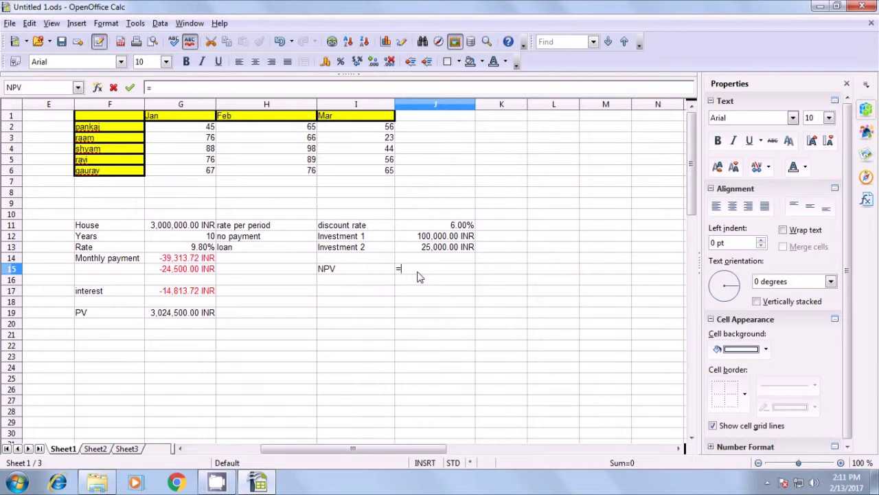
text(npv)
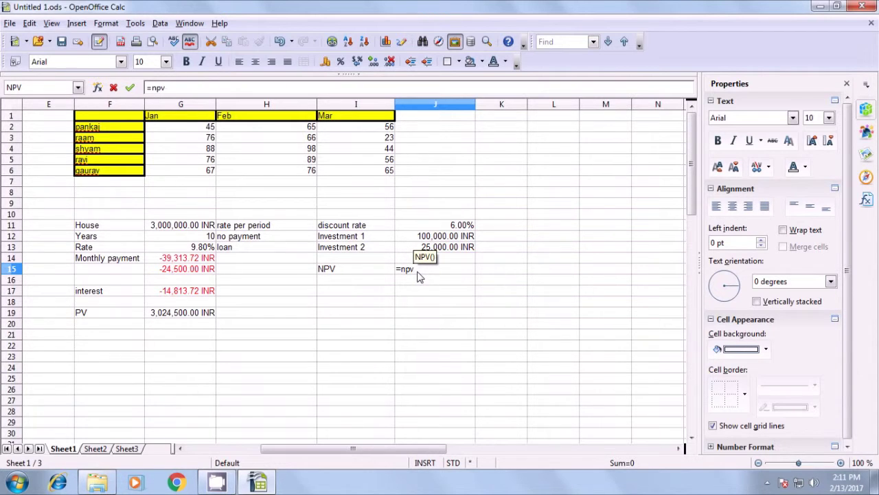
text(()
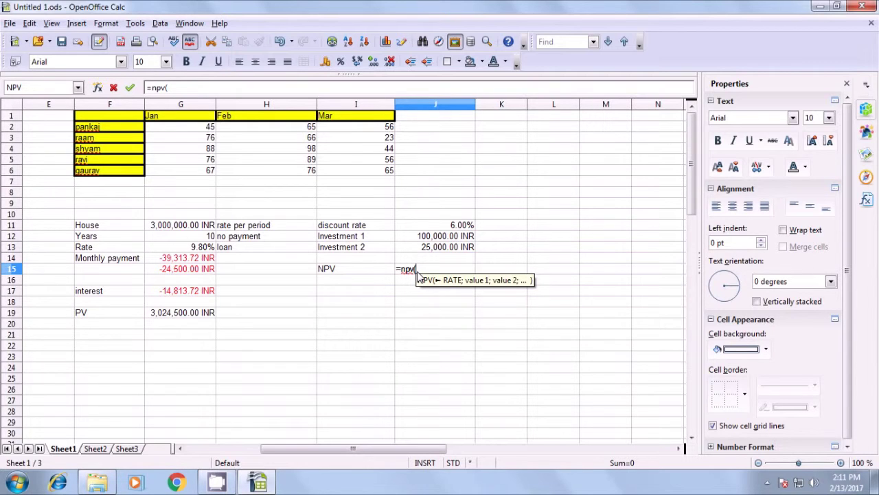
click(462, 228)
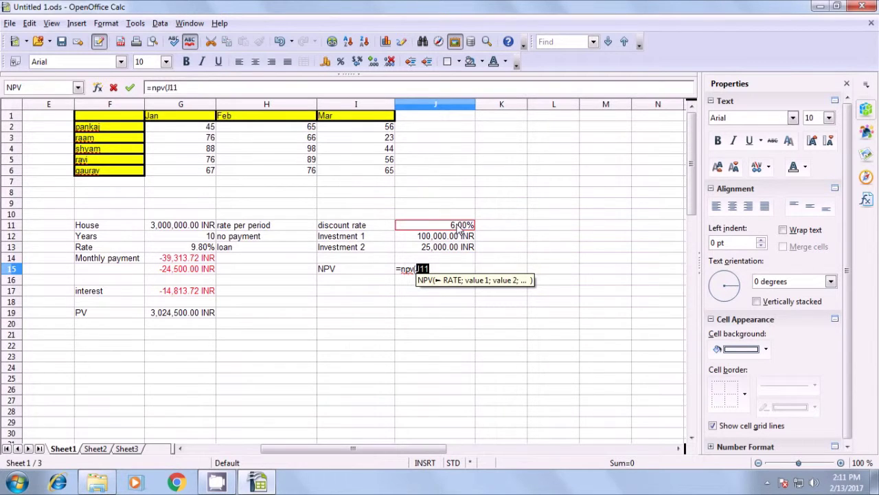
text(/)
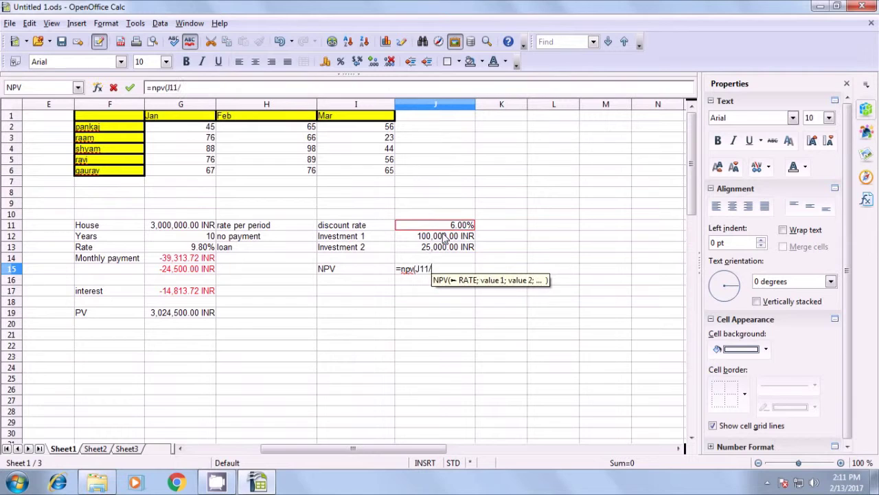
text(12)
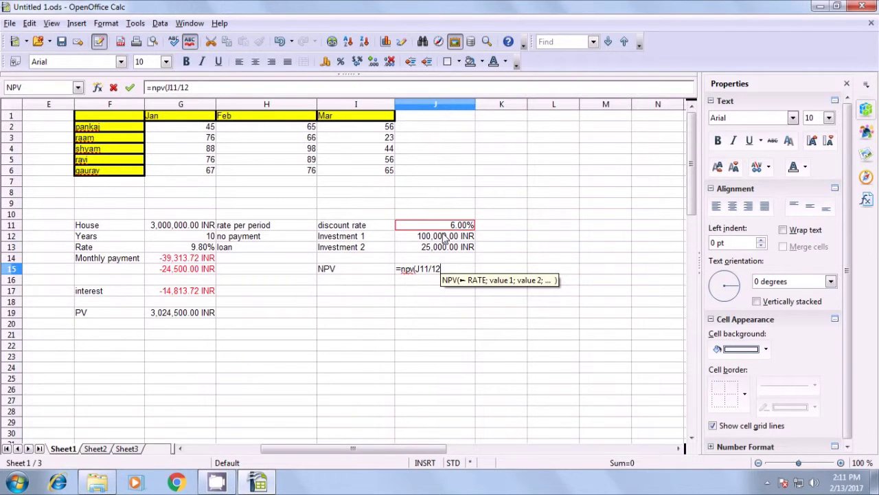
text(;)
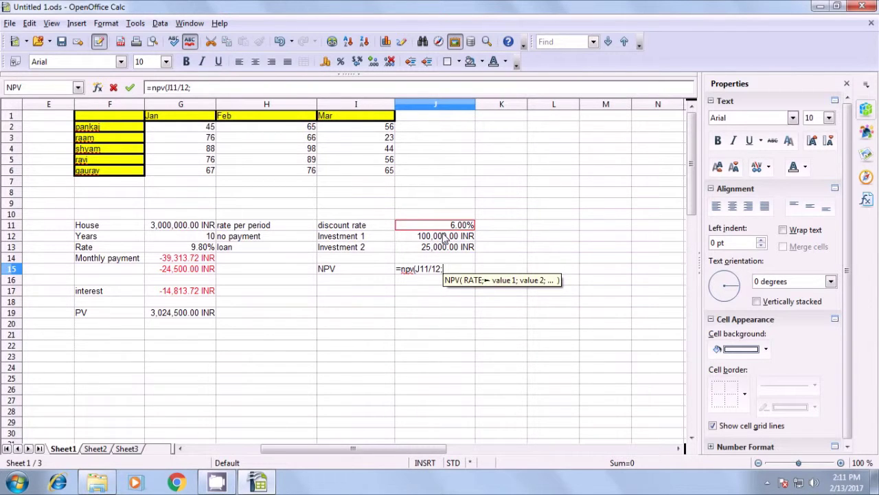
Complete the NPV formula in J15 with the investment amounts J12 and J13 as its values
click(440, 238)
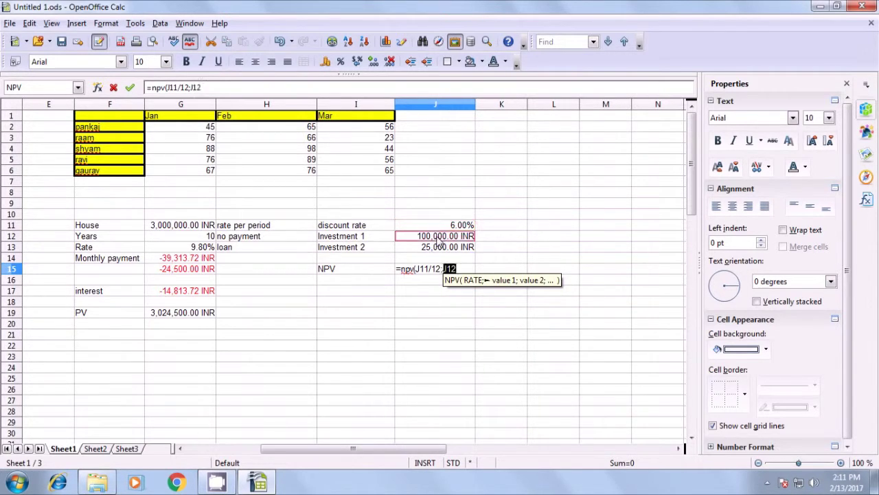
text(;)
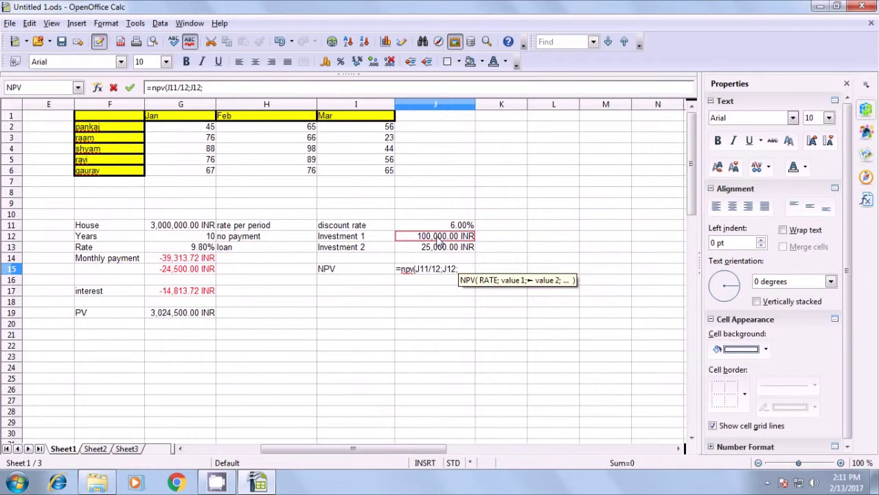
click(444, 251)
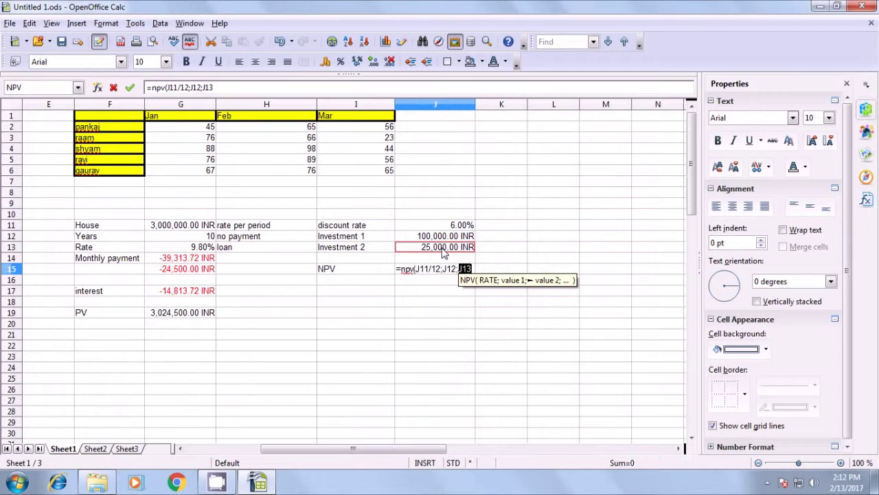
text())
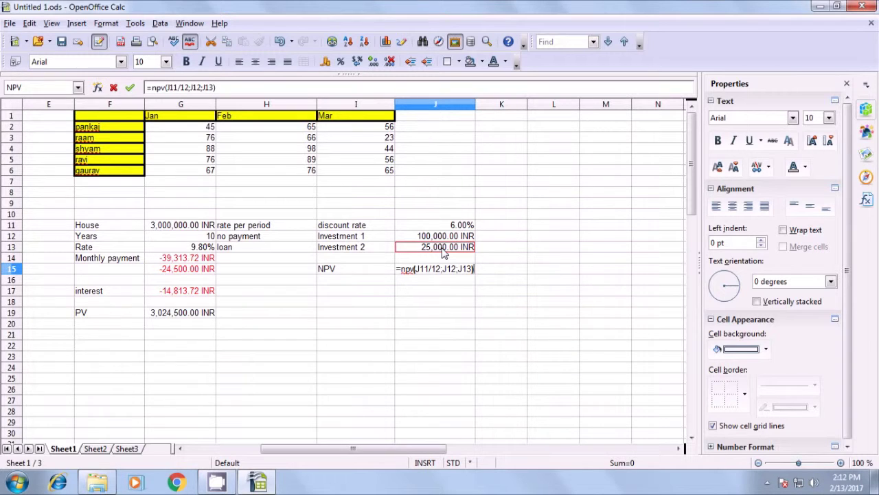
key(Return)
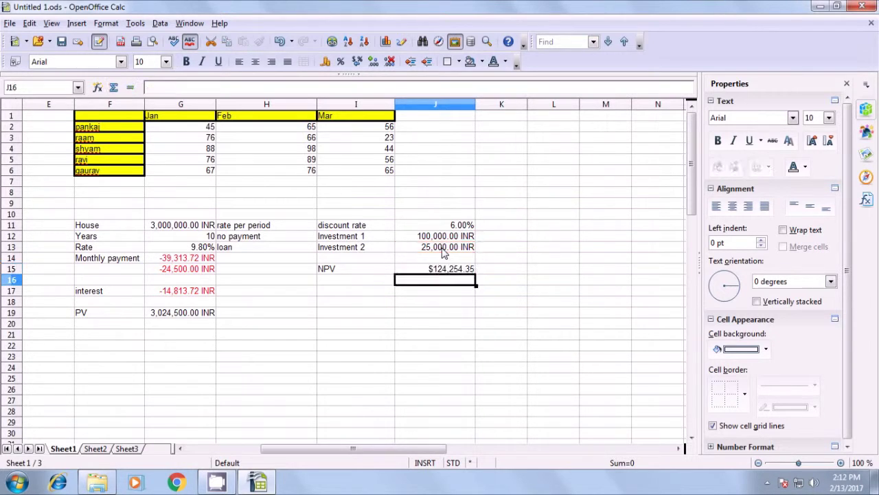
Format the NPV result in J15 as currency with the -1,234.00 INR format
click(450, 292)
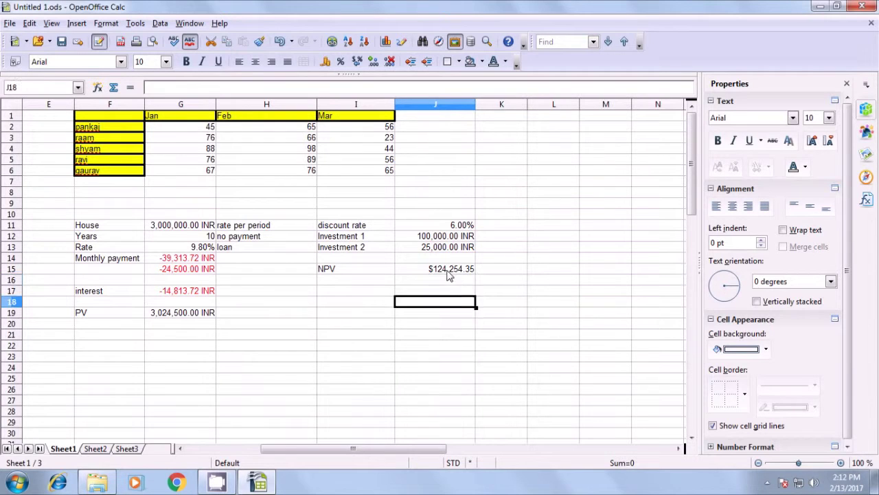
click(448, 271)
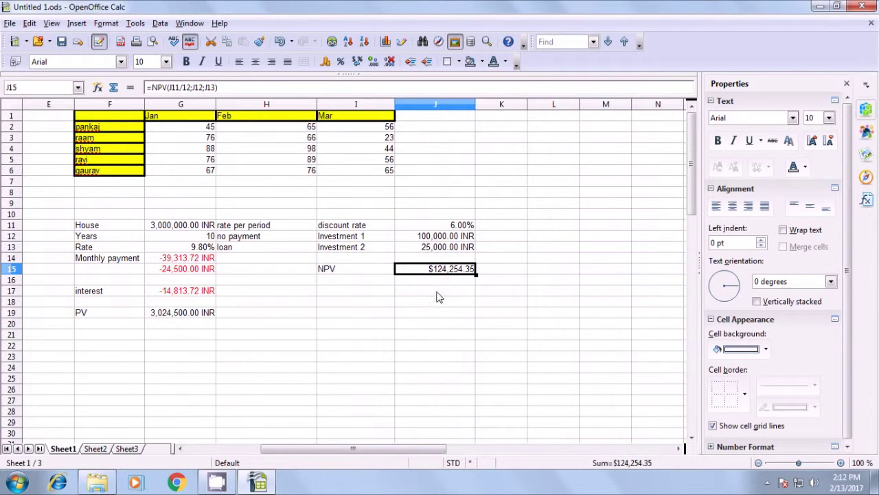
right_click(446, 271)
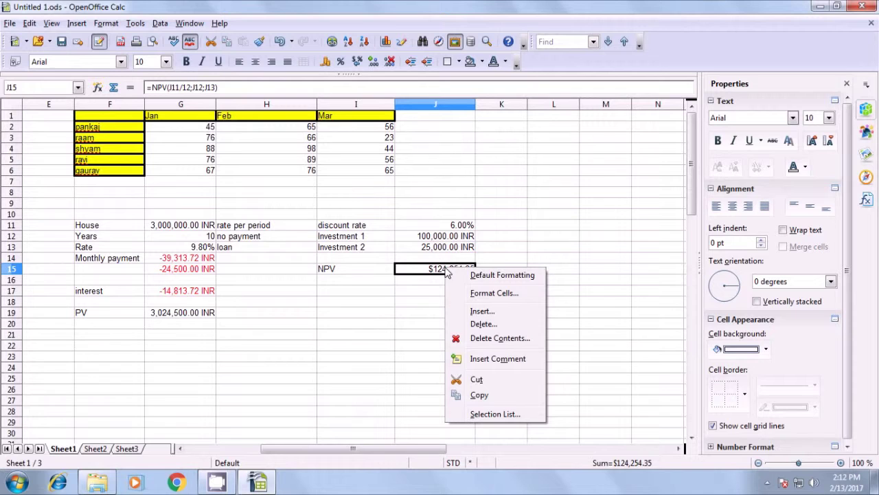
click(474, 292)
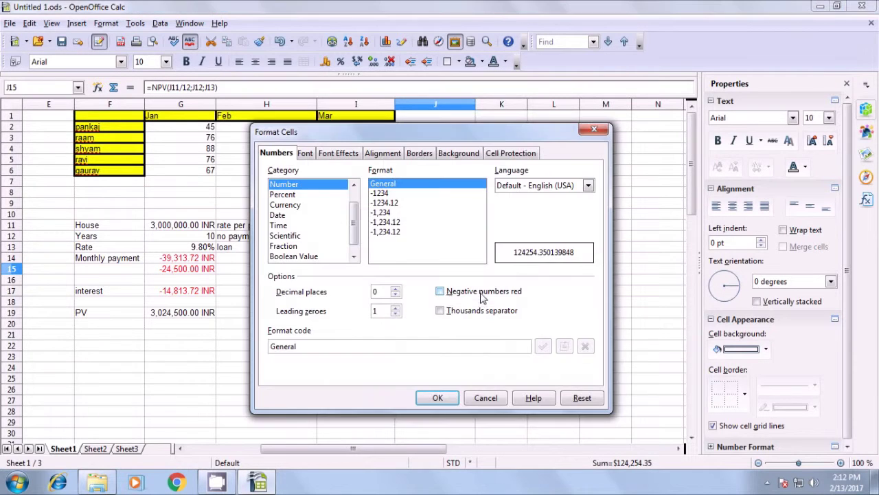
click(287, 195)
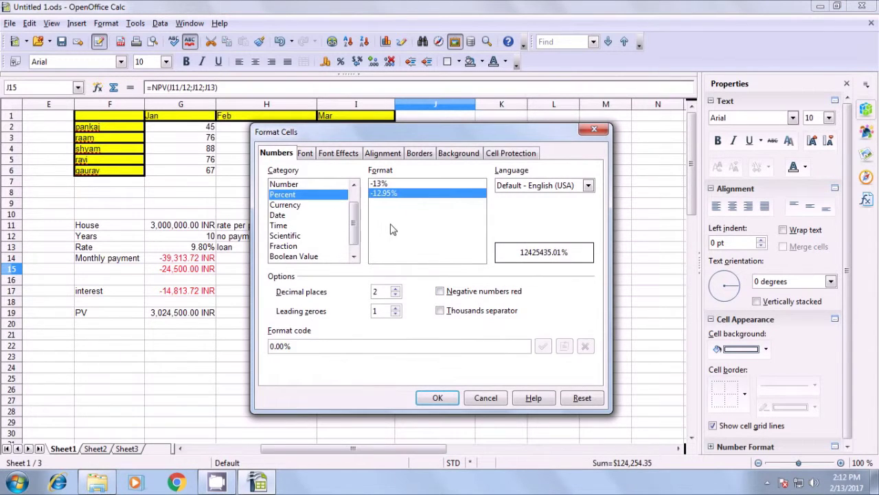
click(309, 205)
scroll(478, 237, down, 1)
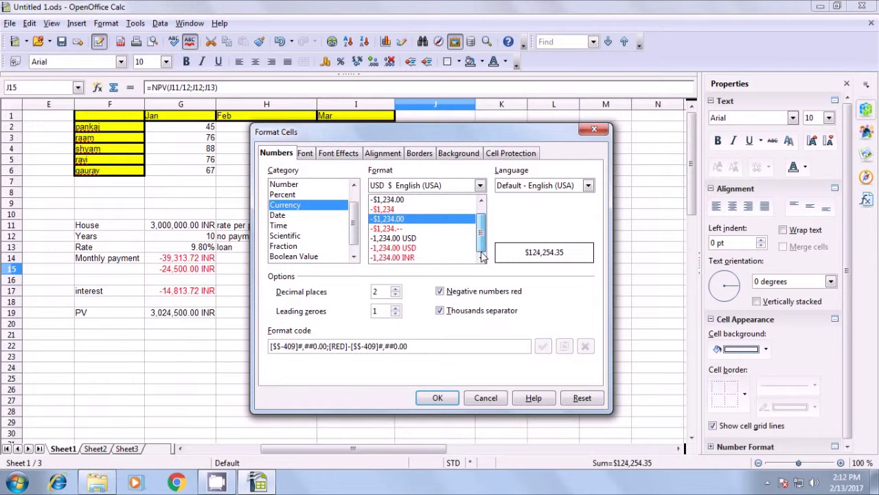
click(398, 258)
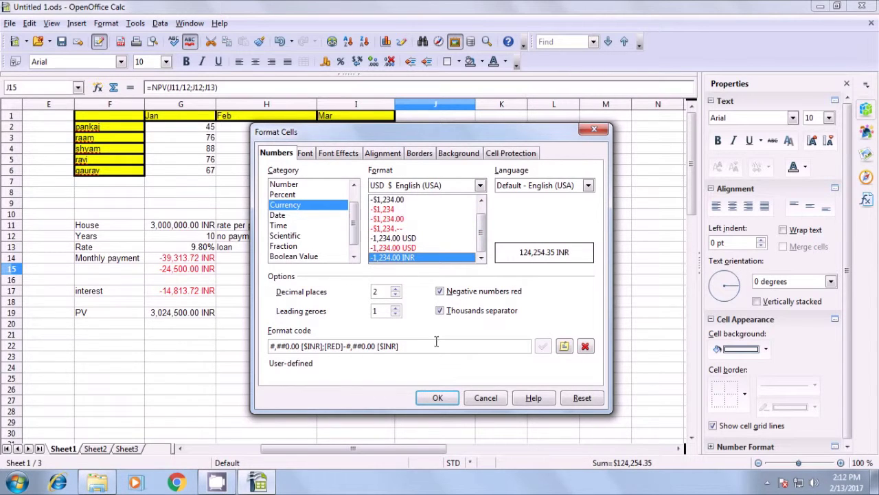
click(446, 398)
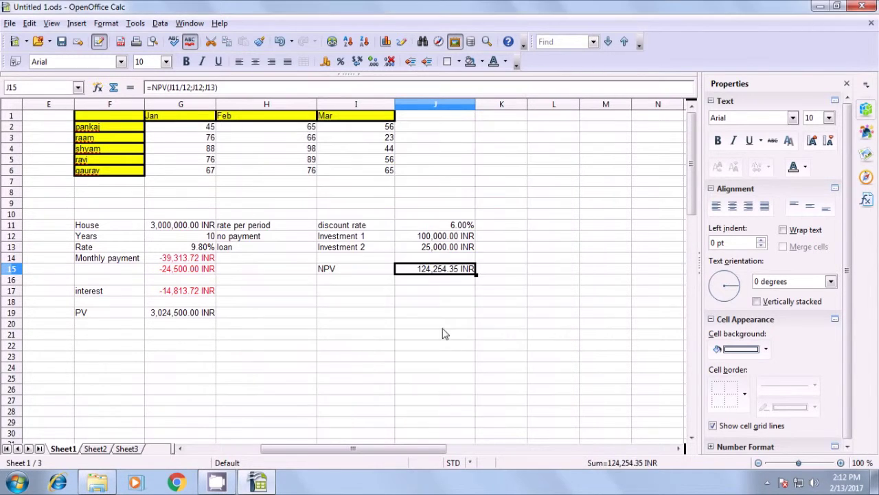
click(425, 293)
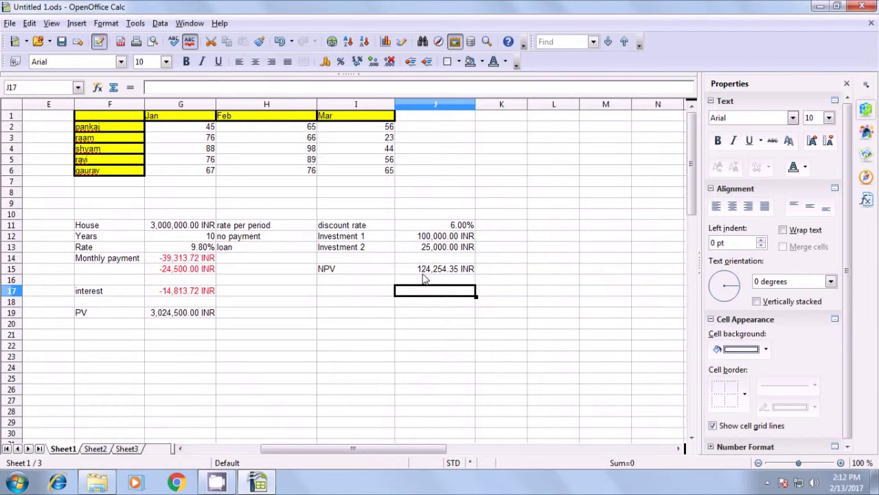
click(425, 272)
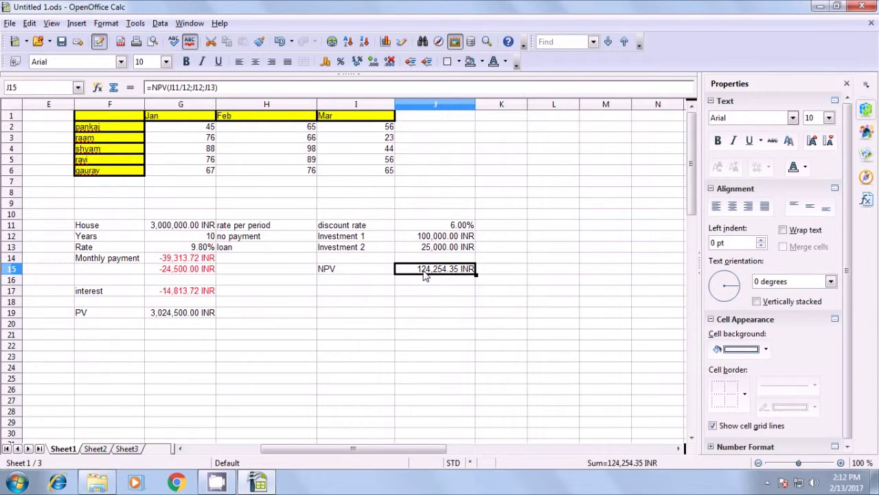
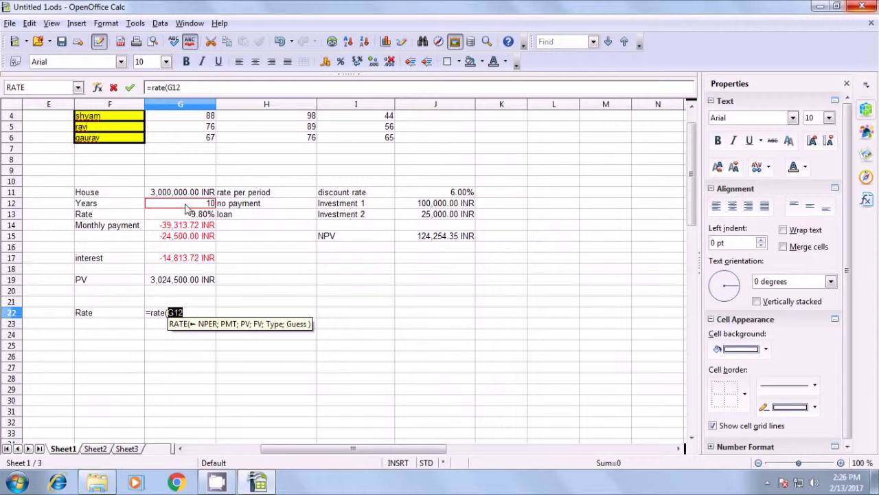
Set the number of periods in the G22 RATE formula to G12*12 and its payment to the monthly payment in G14
text(*)
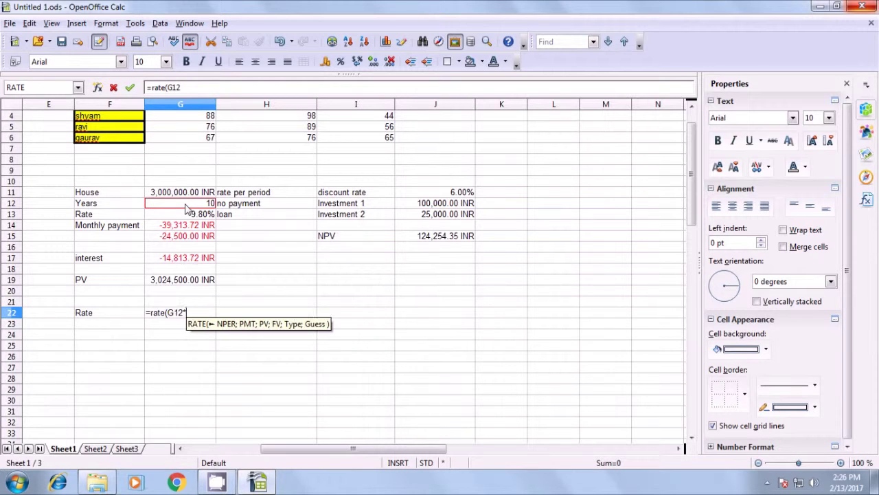
text(12)
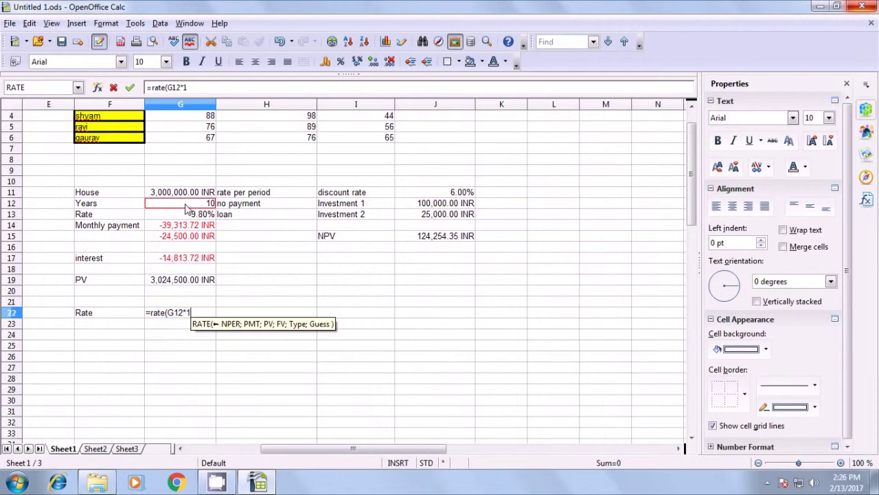
text(;)
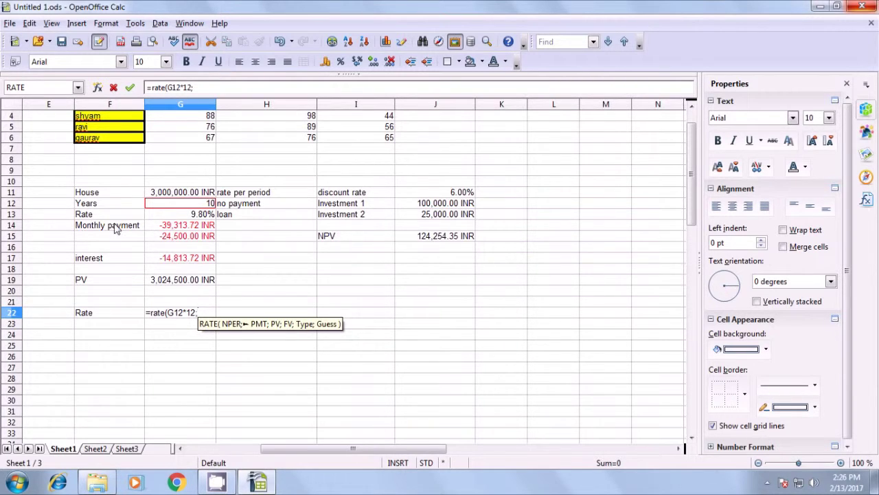
click(190, 229)
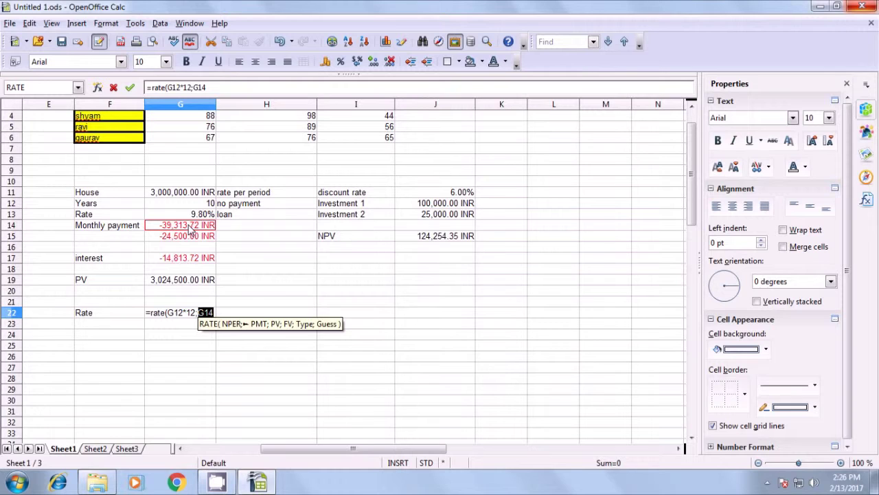
text(;)
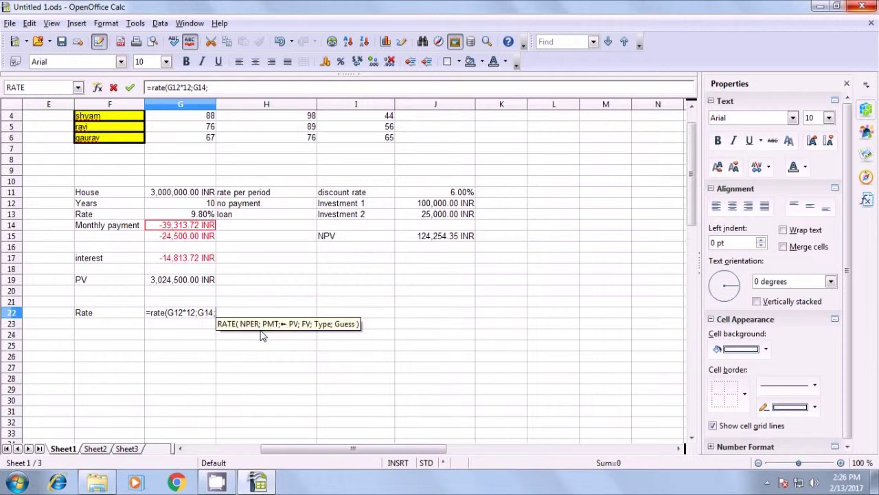
Complete the RATE formula in G22 with present value G19, future value 1 and type 0
click(193, 282)
text(;)
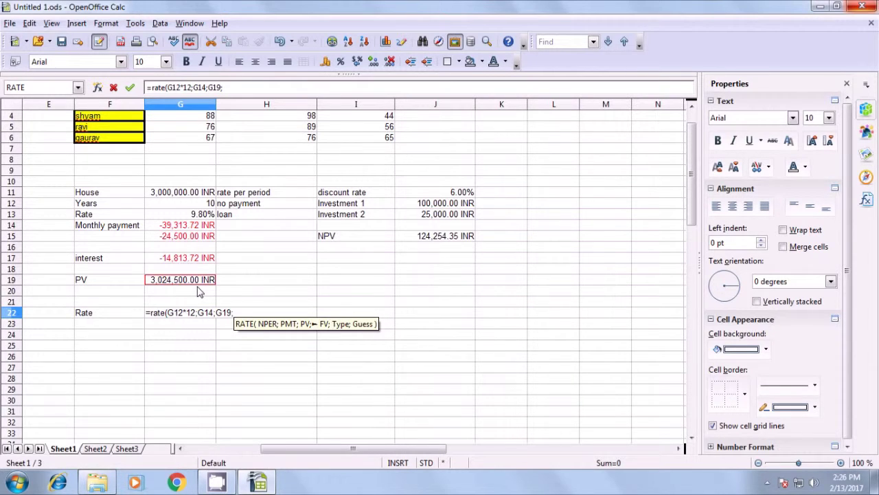
text(1;)
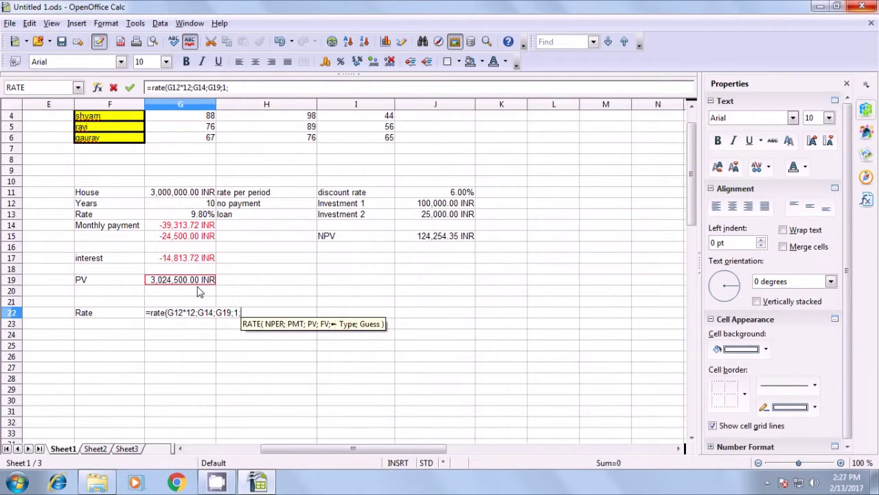
text(0)
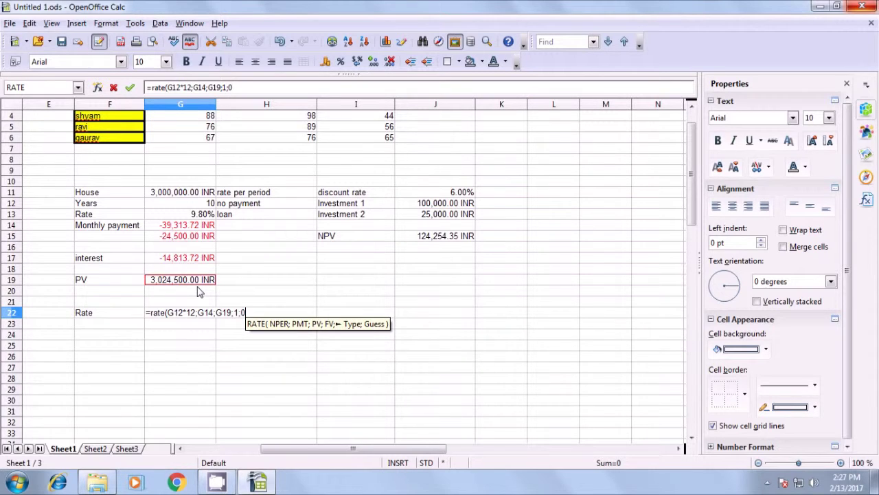
text())
key(Return)
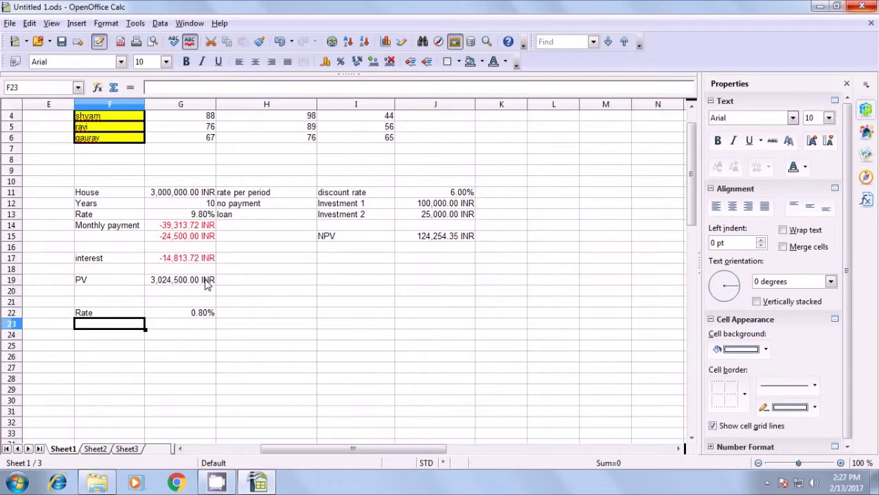
Edit the RATE formula in G22 so that the present value argument becomes G19*100
click(180, 314)
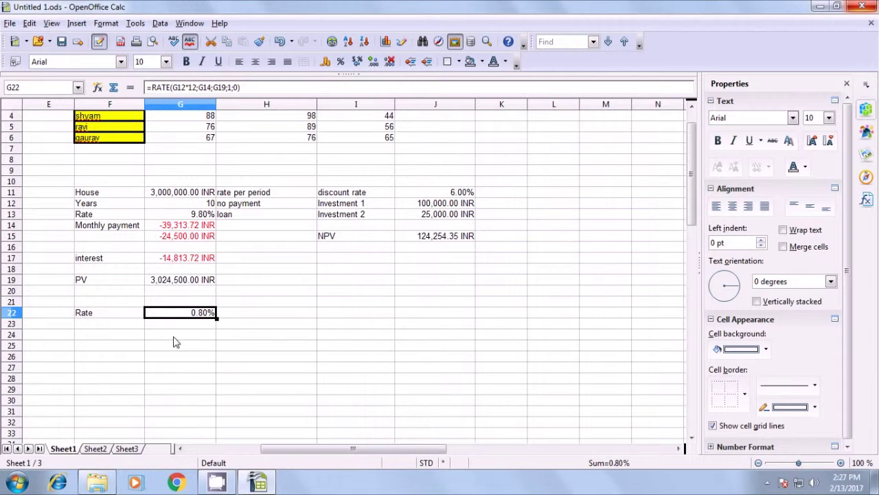
click(222, 87)
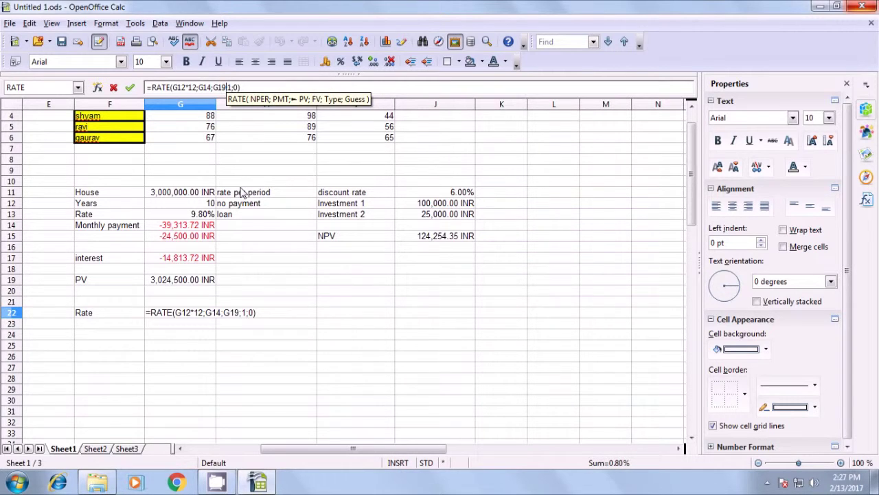
text(*100)
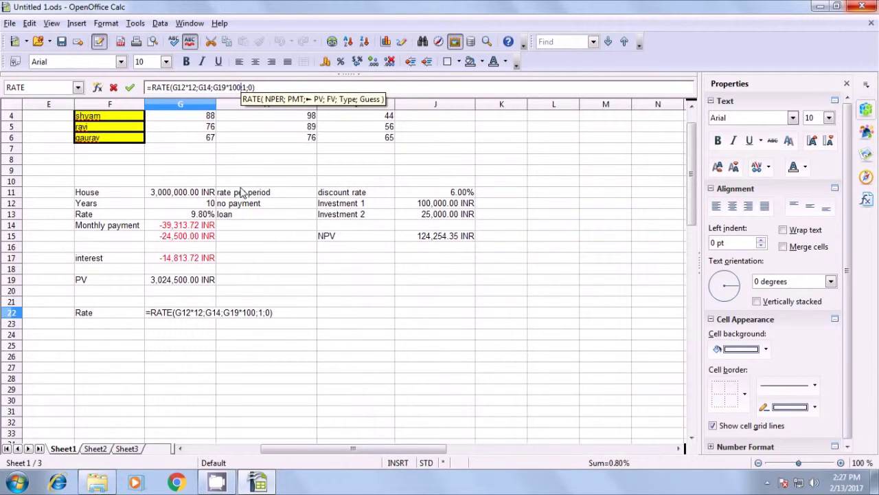
key(Return)
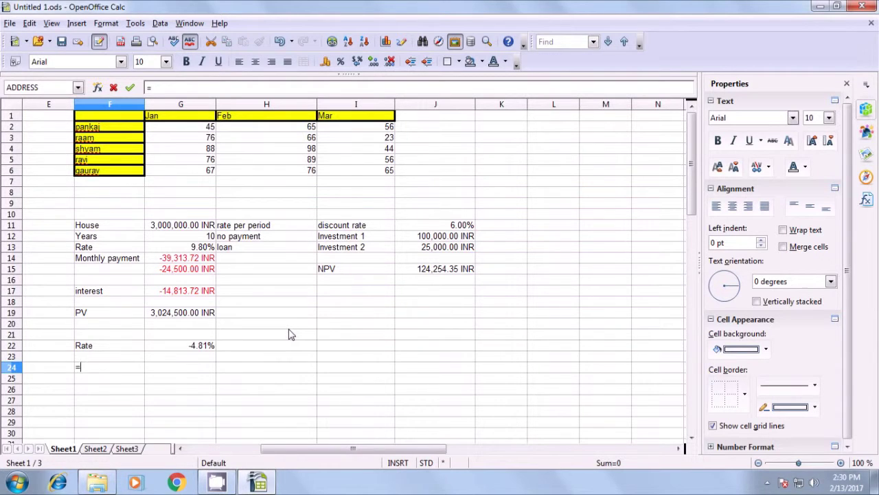
Replace the equals sign in F24 with the label "no of rows"
key(BackSpace)
text(no of raw)
key(BackSpace)
key(BackSpace)
text(ows)
key(Tab)
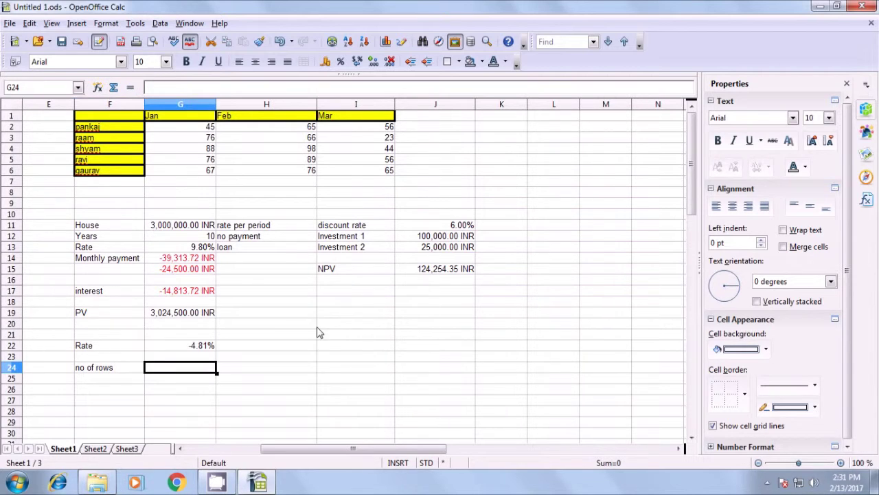
text(=)
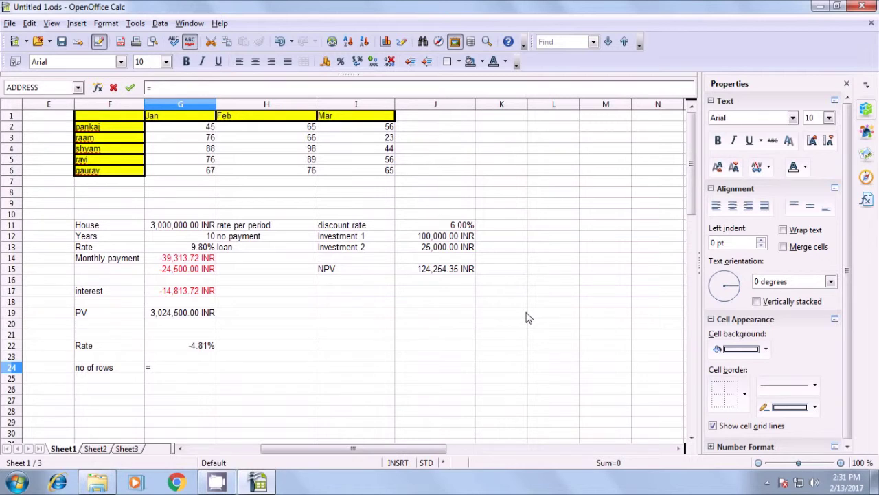
text(ro)
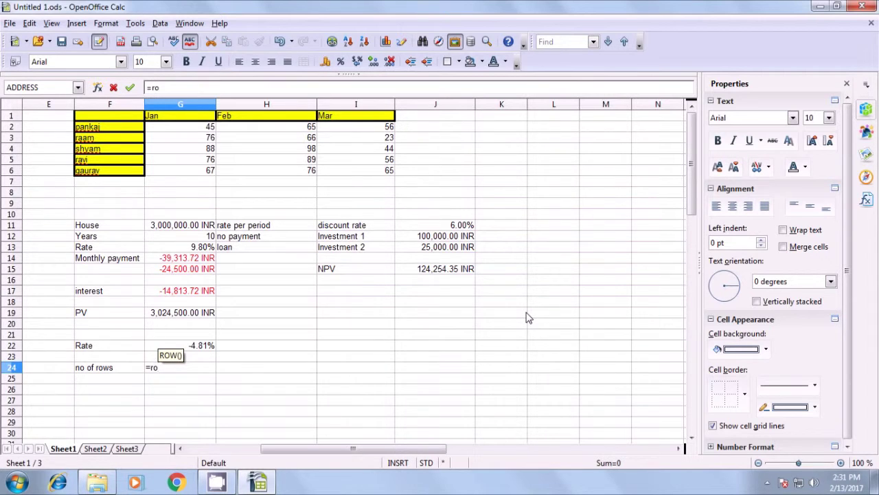
text(w)
key(Escape)
key(Left)
text(no of r)
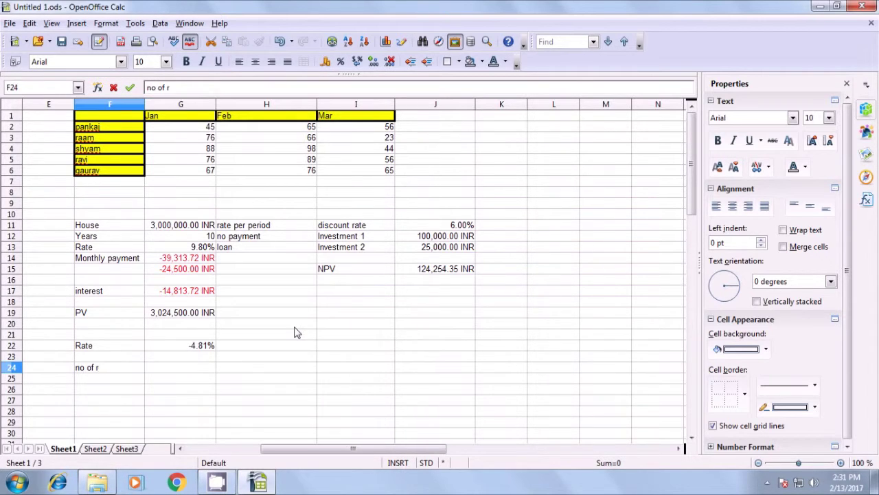
text(ows)
key(Tab)
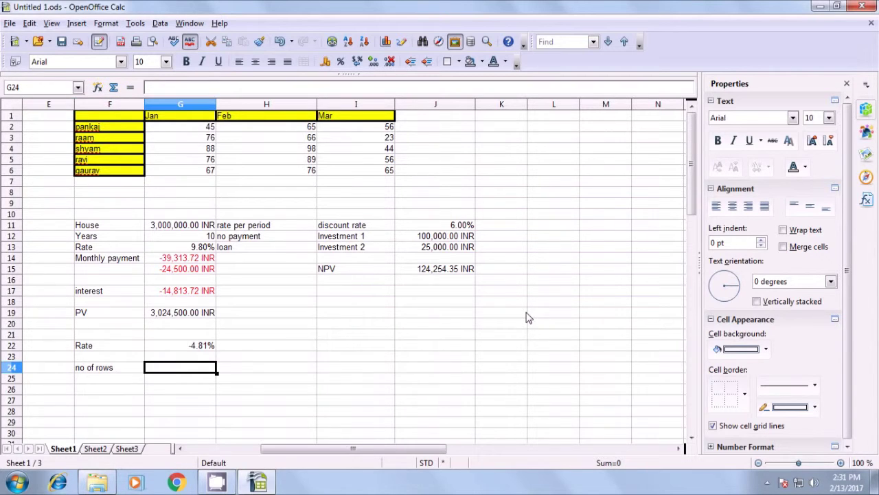
Enter a ROW formula in G24 that references the "no of rows" label cell F24
text(=)
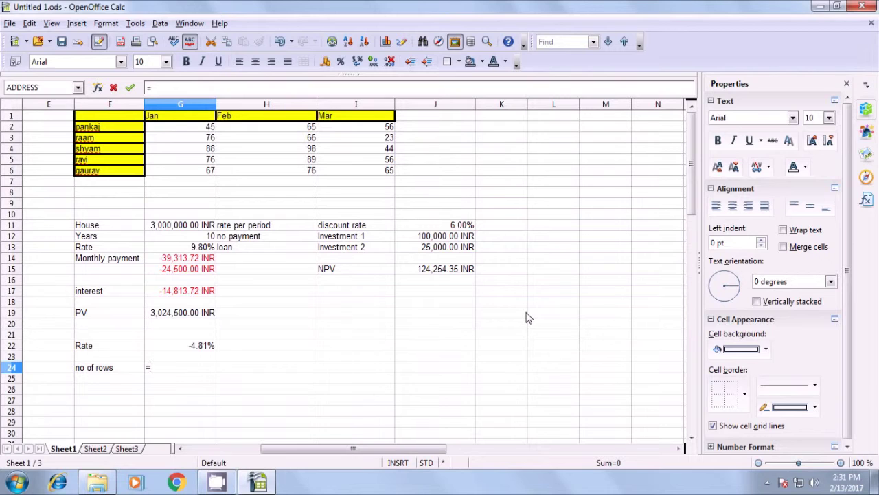
text(row()
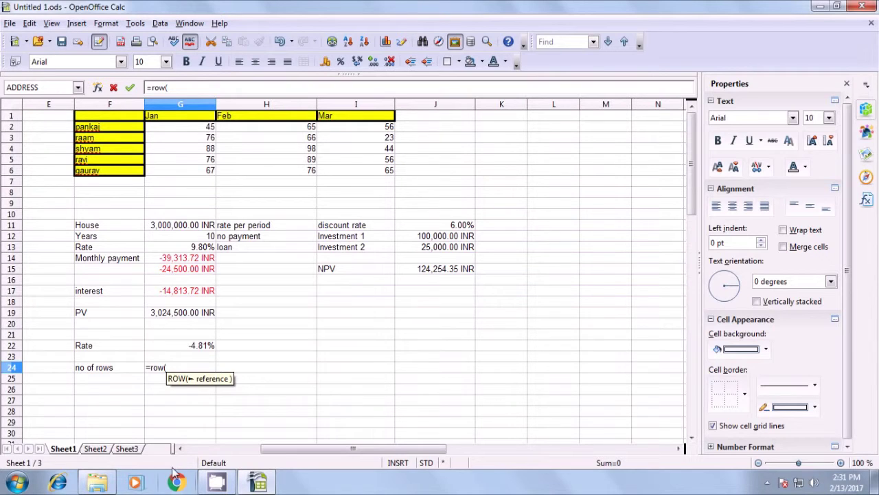
click(98, 371)
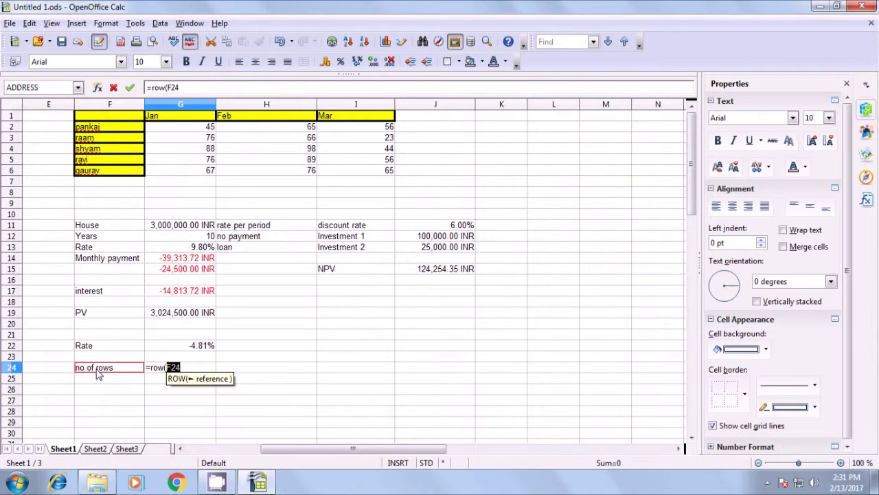
text())
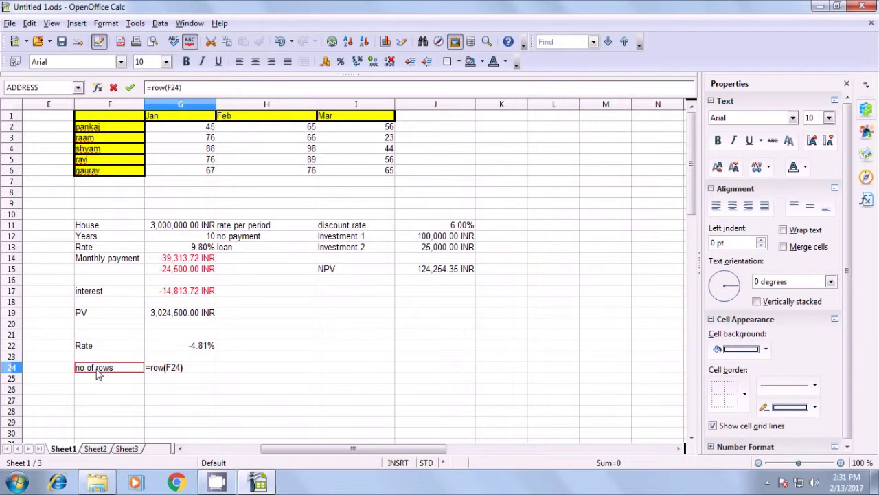
key(Return)
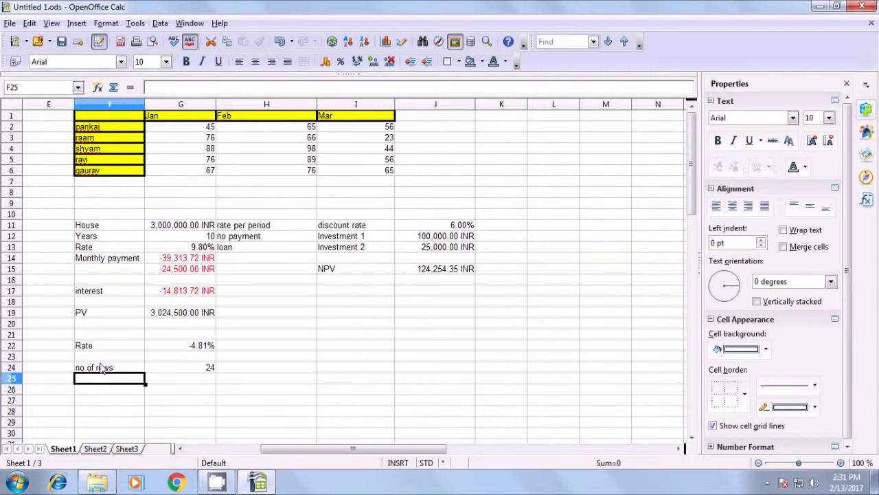
click(198, 368)
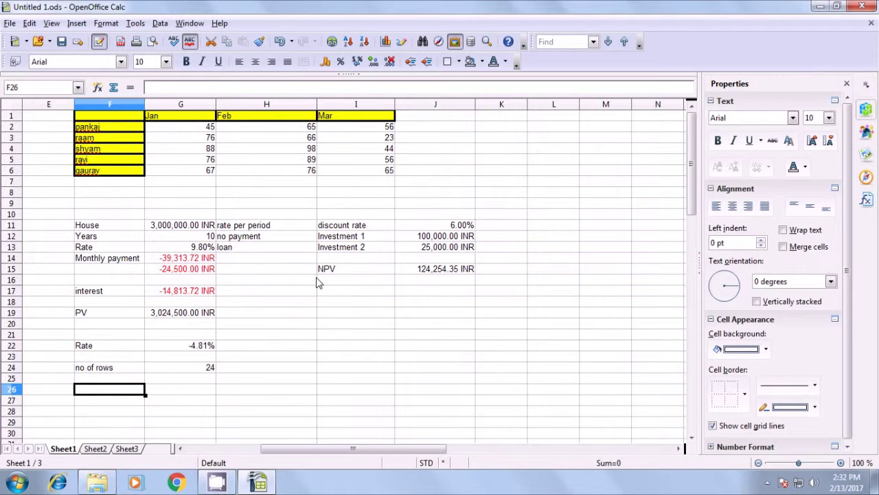
Label cell F26 as "no of columns", two rows below the row number label
text(no of c)
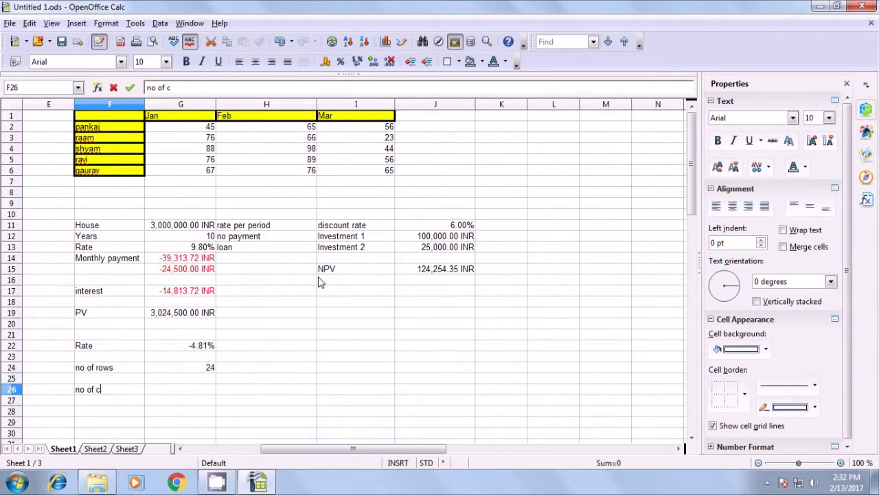
text(olums)
click(191, 390)
Enter a COLUMN formula in G26 that references the "no of columns" label cell F26
text(=colu)
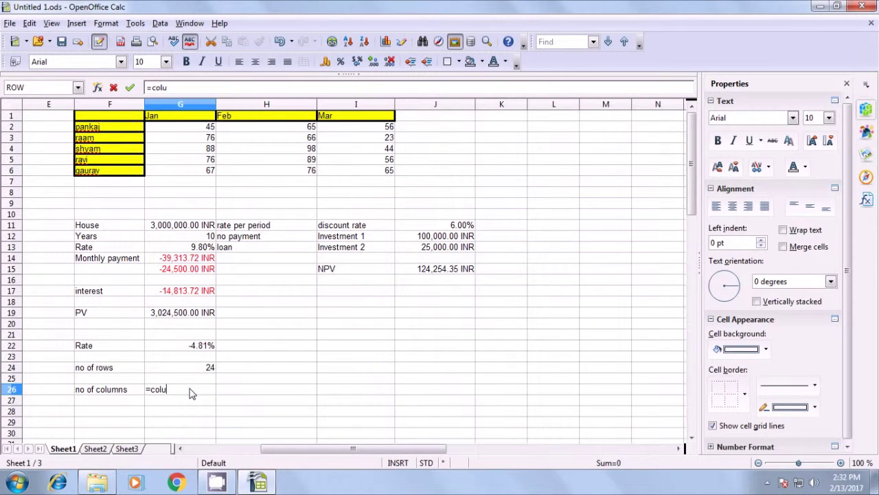
text(mn()
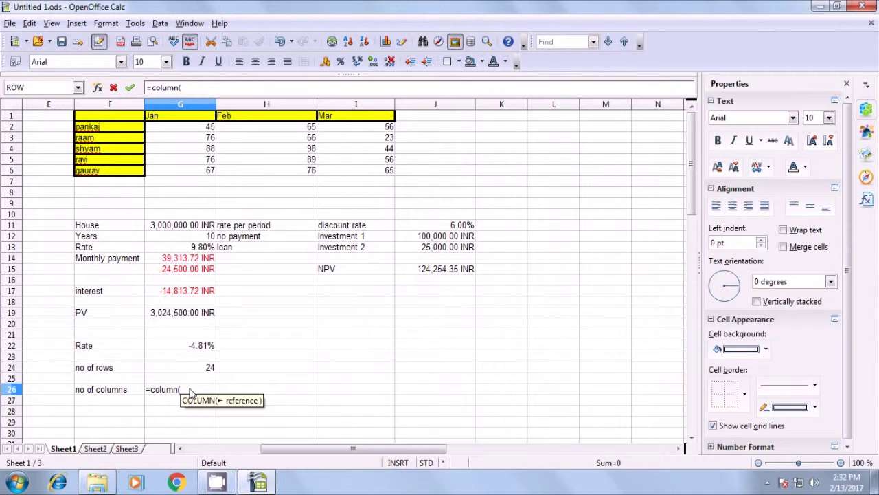
click(119, 391)
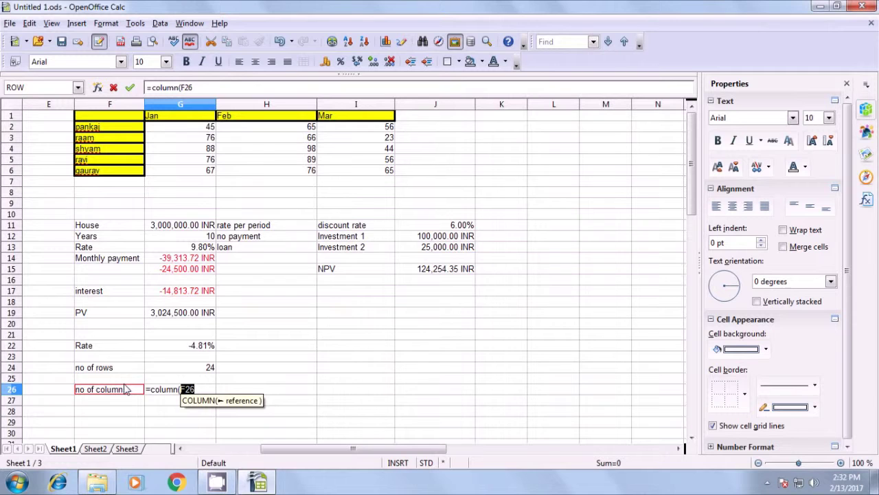
text())
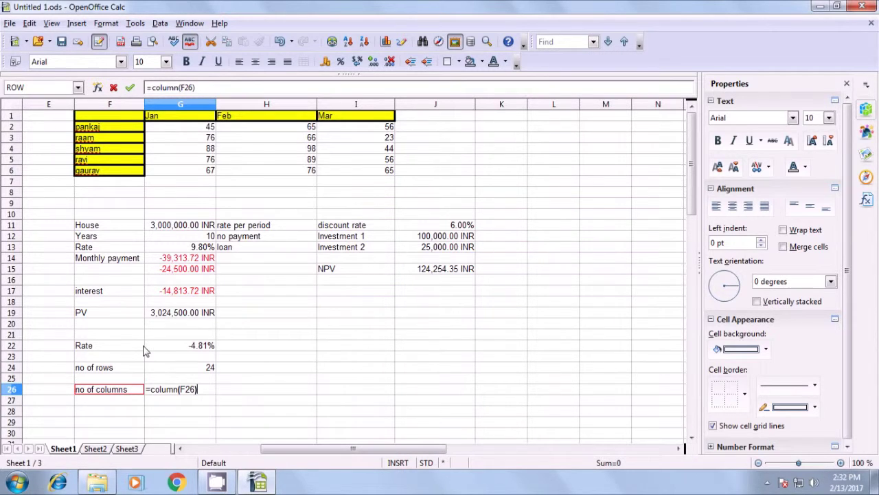
key(Return)
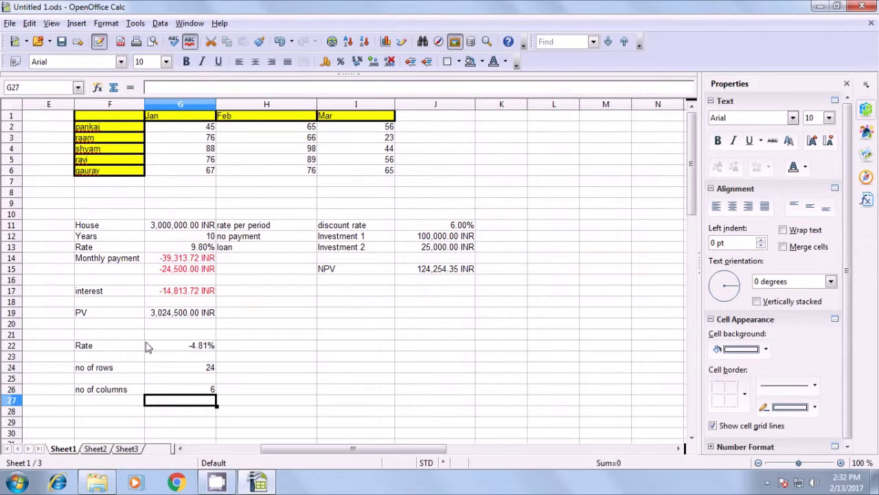
click(192, 392)
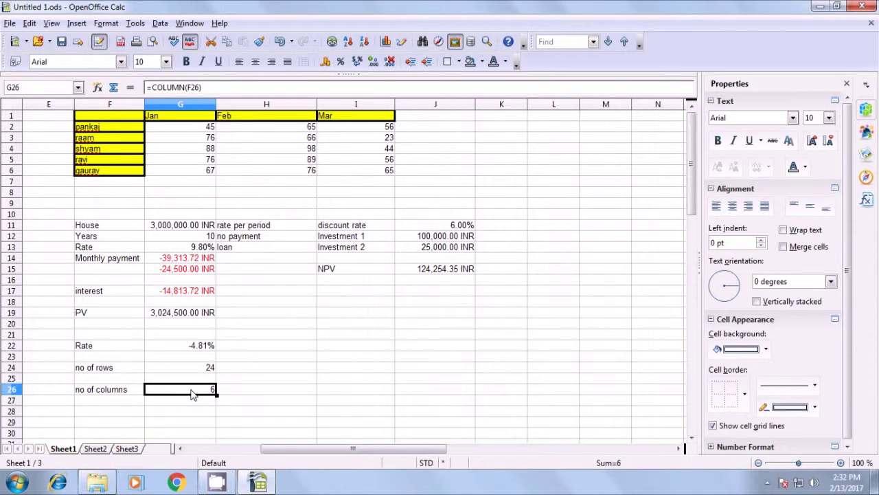
click(266, 381)
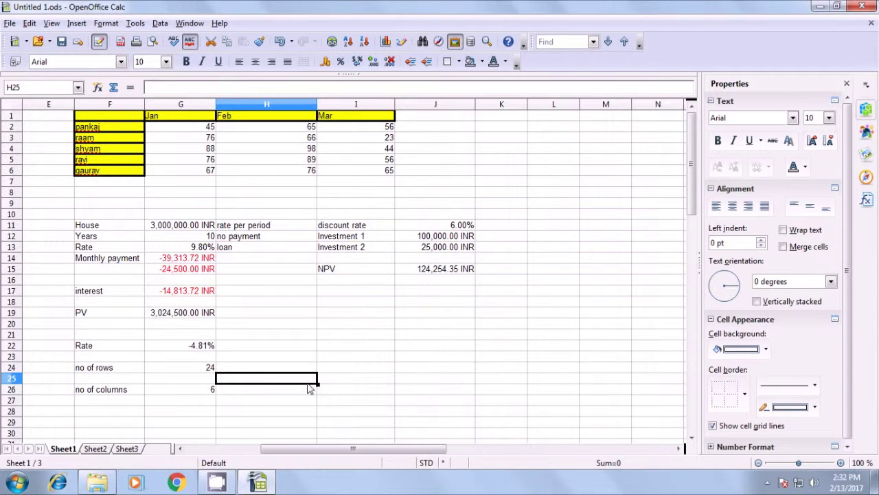
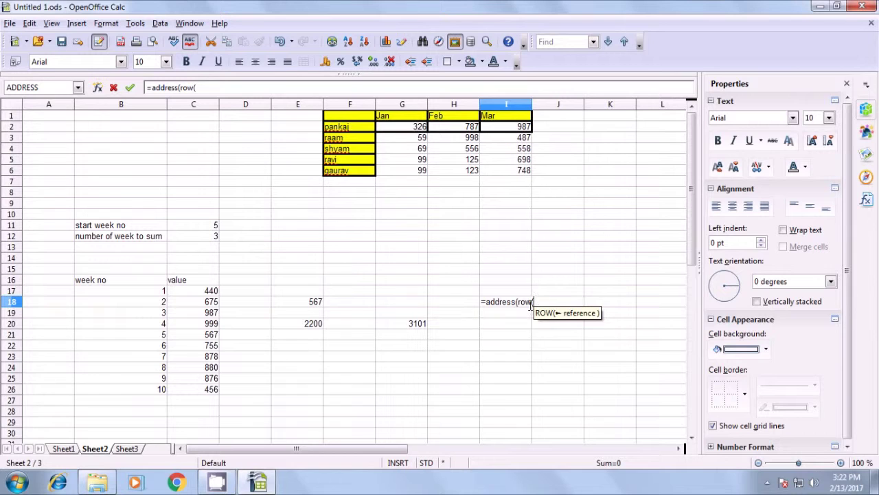
Complete the ADDRESS formula in I18 with the row and column of cell E18 and reference type 4
click(302, 304)
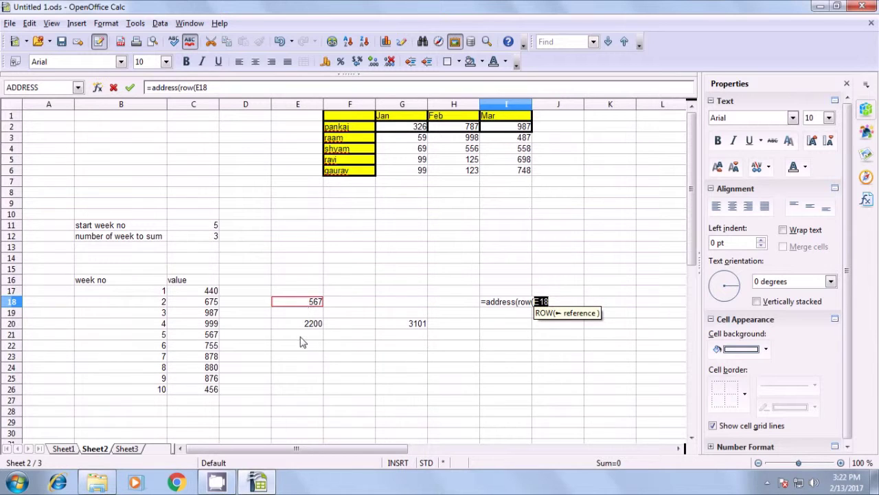
text())
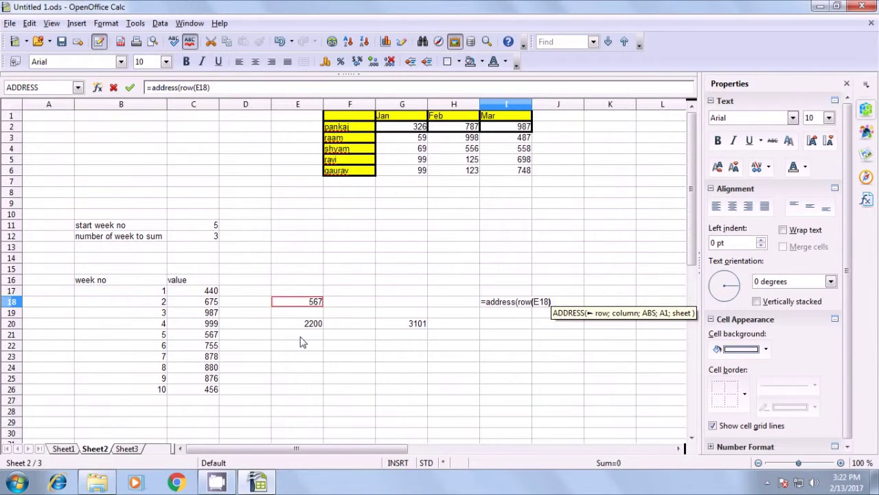
text(;)
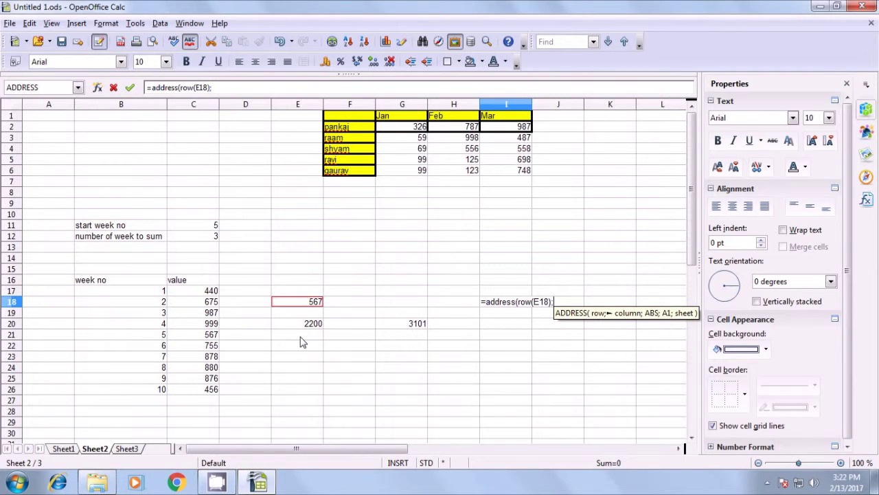
text(col)
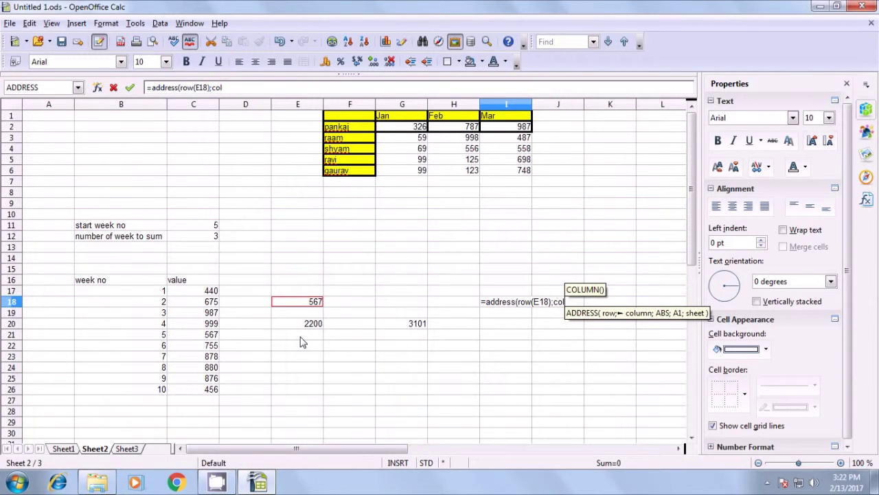
text(umn()
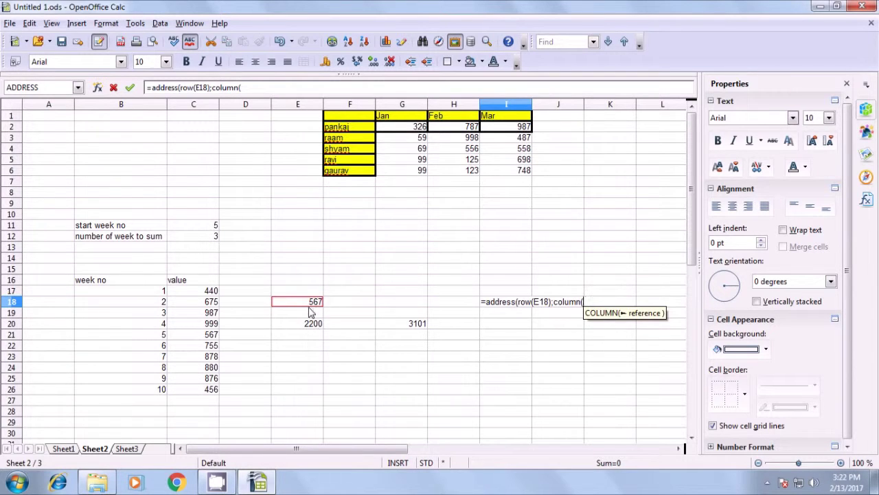
click(308, 305)
text())
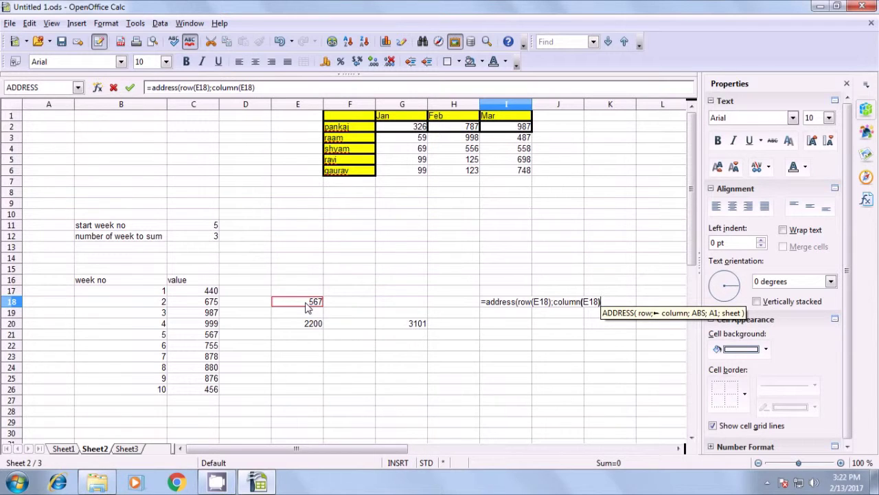
text(;)
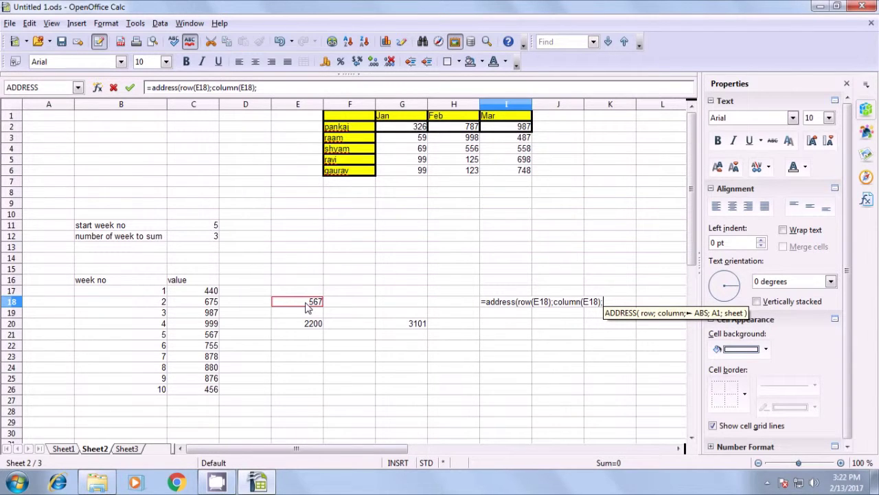
text(4))
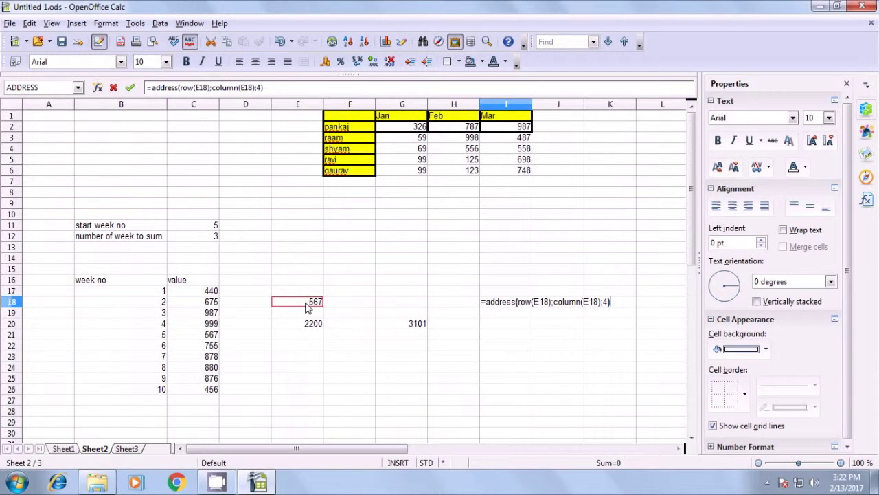
key(Return)
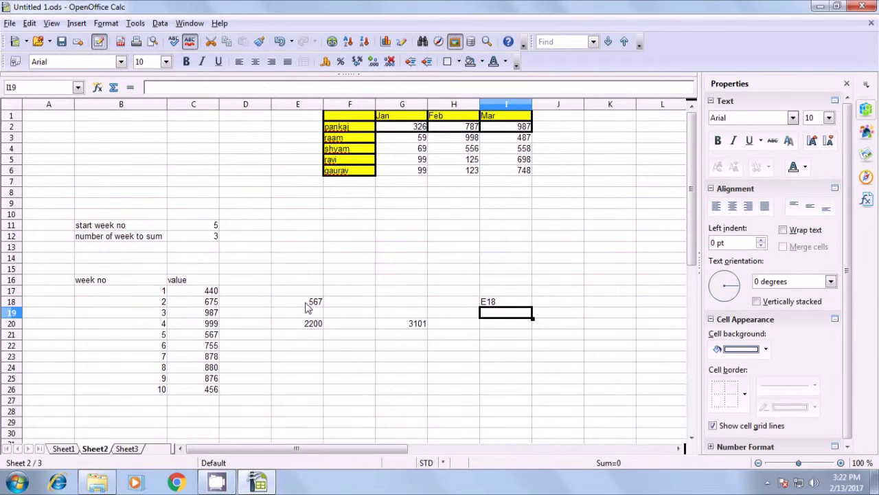
Fill the ADDRESS formula from I18 down to I24
click(489, 306)
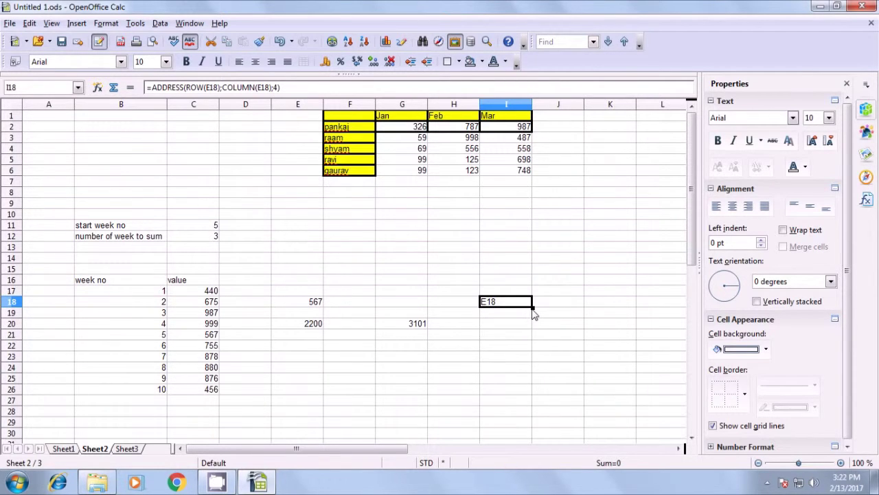
drag(531, 307, 535, 374)
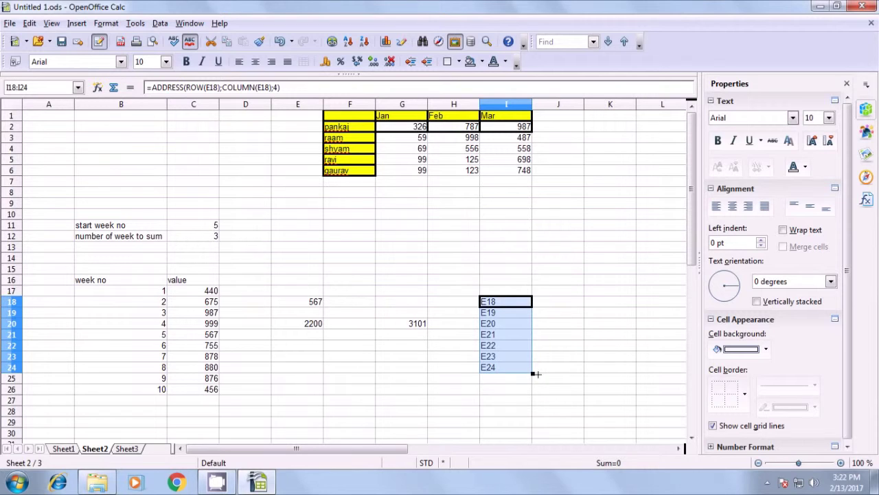
click(531, 392)
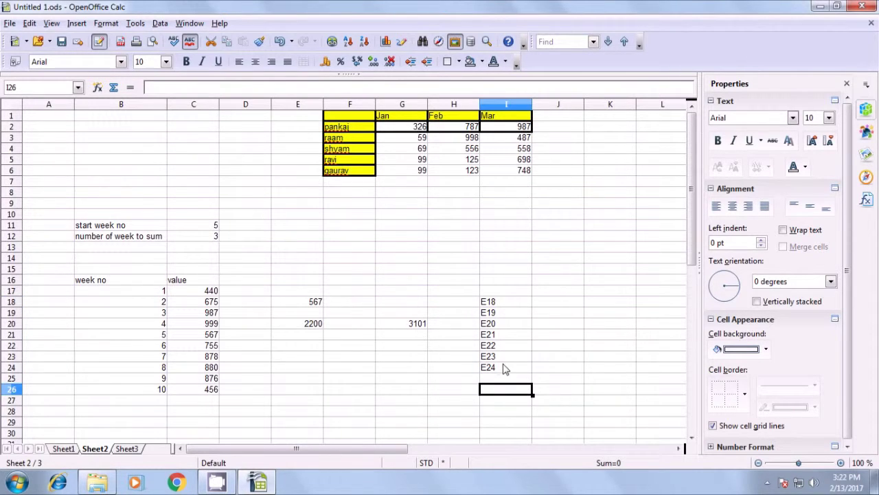
Examine the copied ADDRESS formulas cell by cell from I18 to I24
click(501, 305)
click(502, 313)
click(500, 324)
click(499, 335)
click(496, 347)
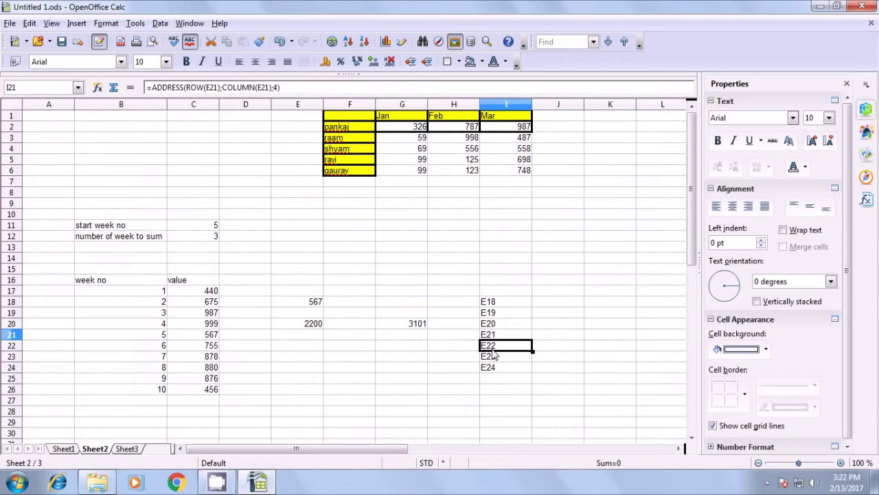
click(494, 357)
click(496, 370)
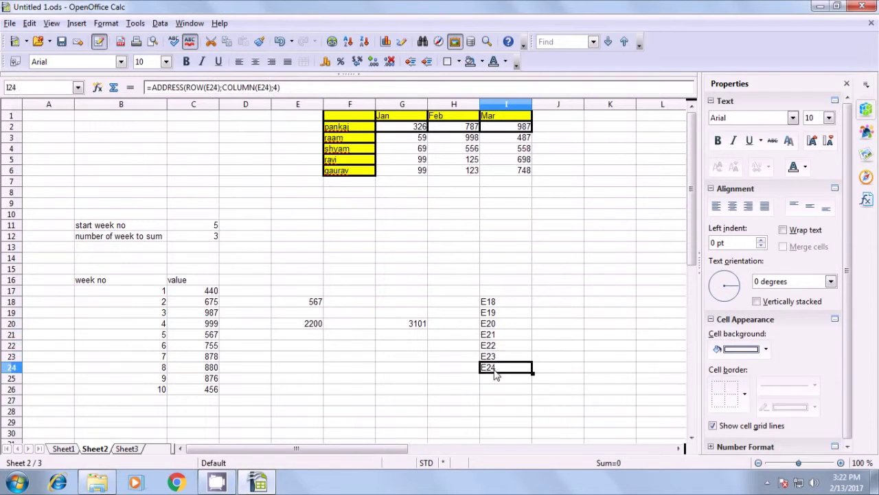
Fill the ADDRESS formula from I18 across to K18 and check the copied cells
click(507, 306)
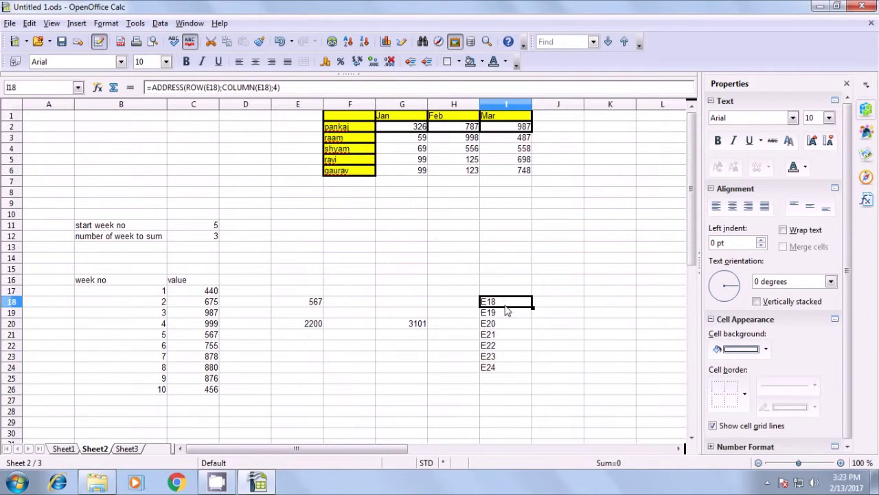
drag(534, 307, 648, 314)
click(541, 323)
click(551, 307)
click(594, 306)
click(558, 336)
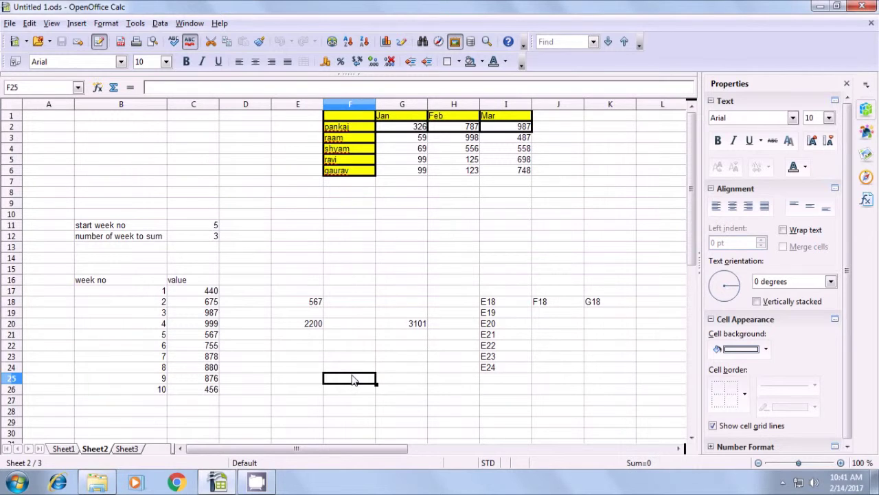
Begin an INDIRECT formula in F25 containing a nested ADDRESS function with ROW(E18) as its row argument
text(=)
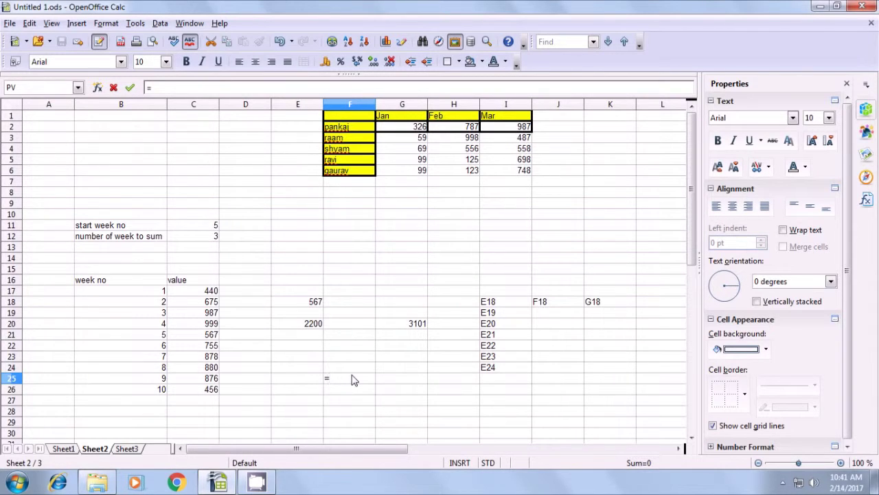
text(indirect(address)
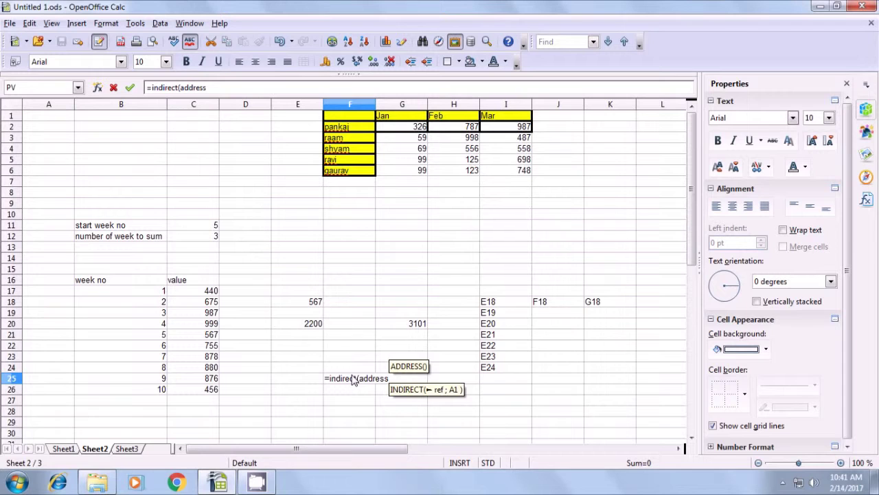
text(()
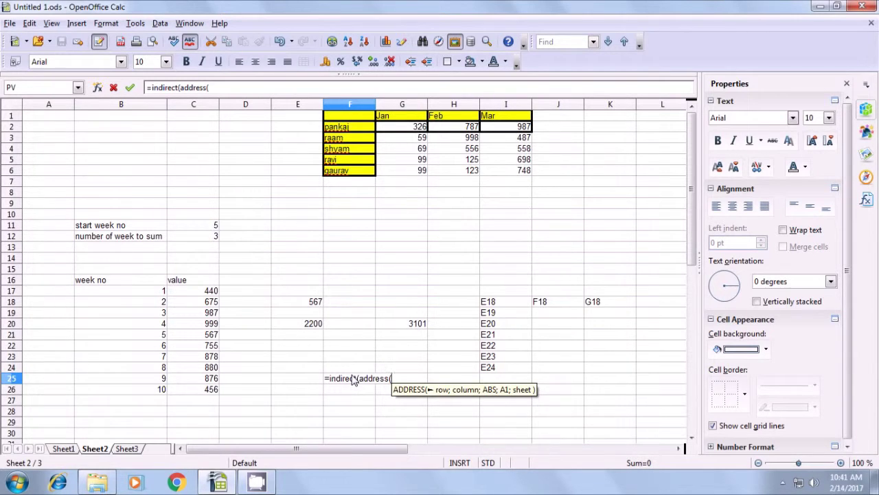
text(r)
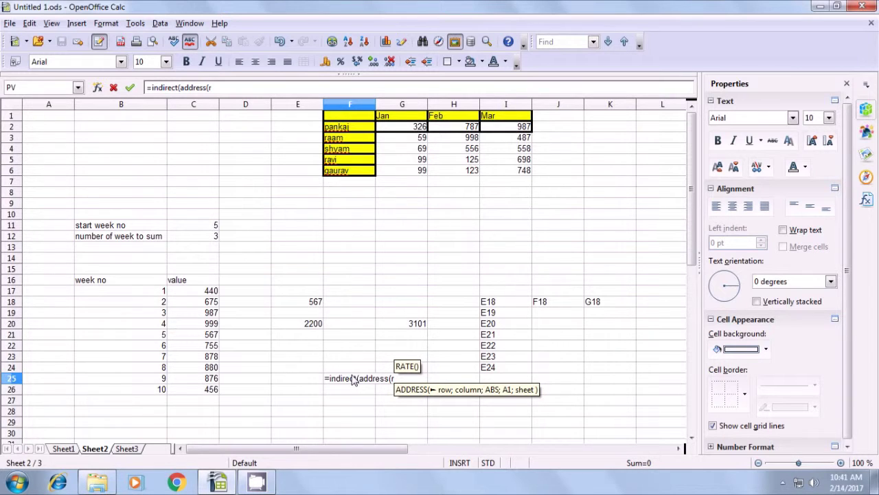
text(ow)
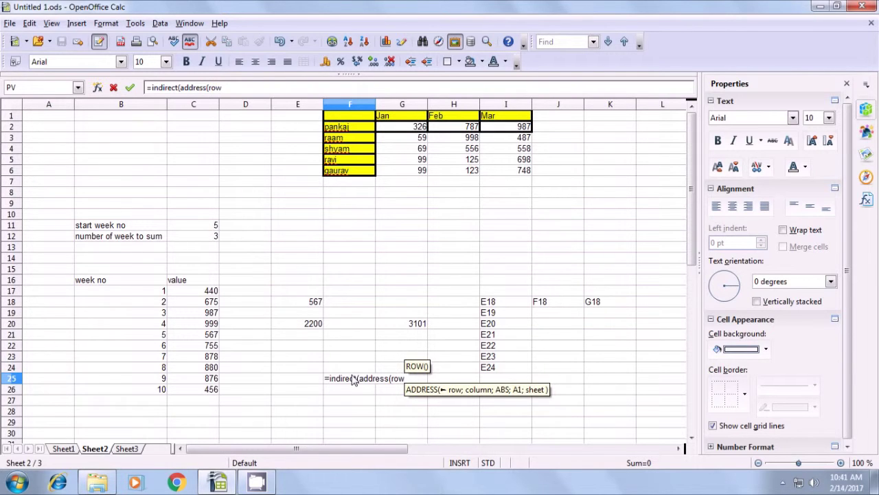
text(()
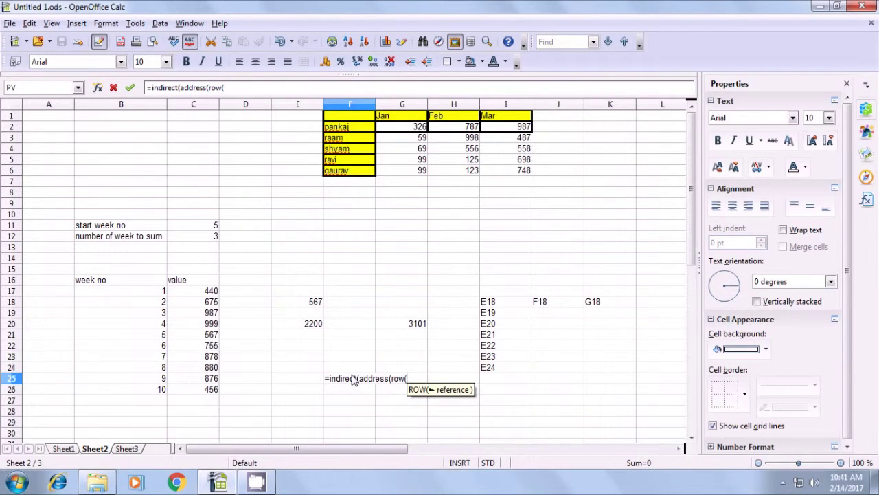
click(311, 305)
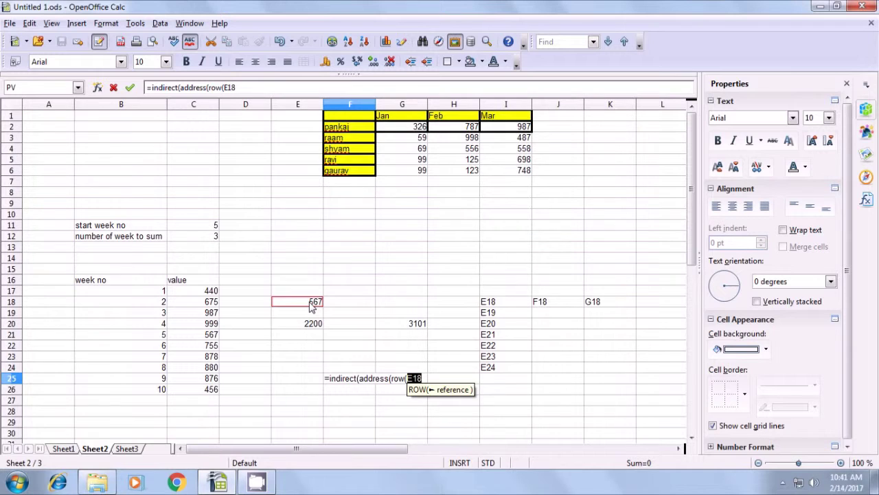
text())
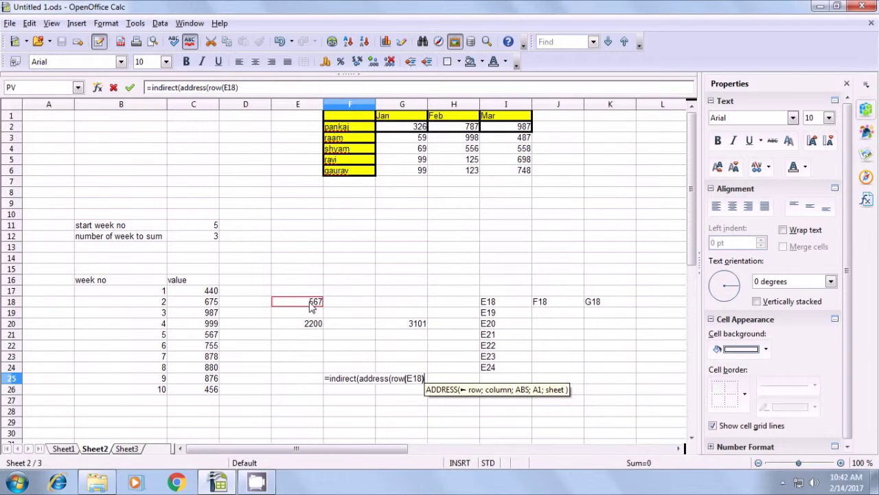
text(;)
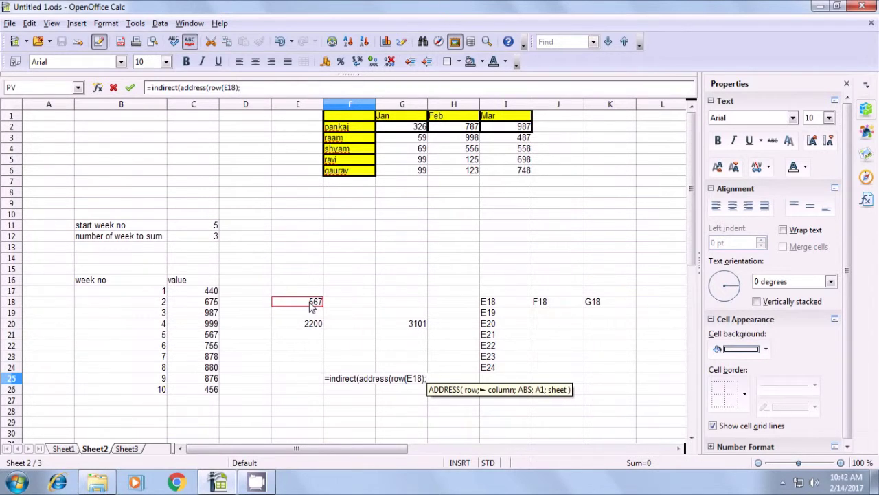
Finish the INDIRECT formula in F25 with COLUMN(E18) as the column argument and 4 as the reference type
text(column)
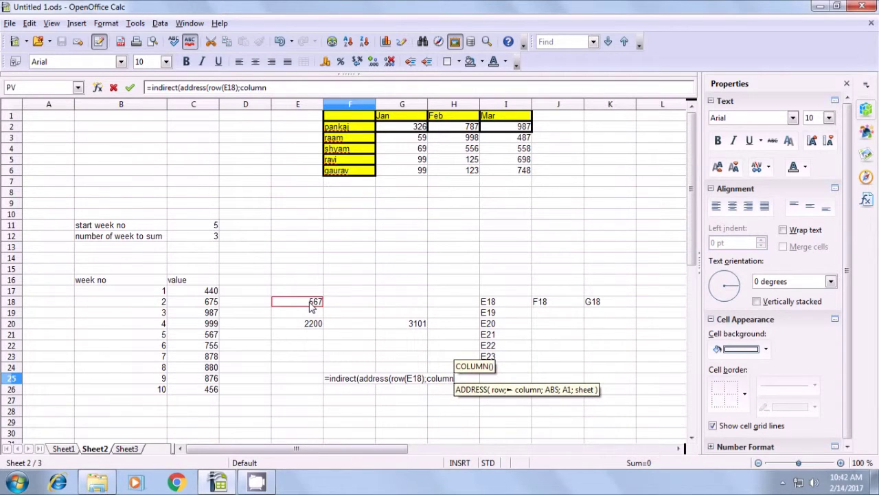
text(()
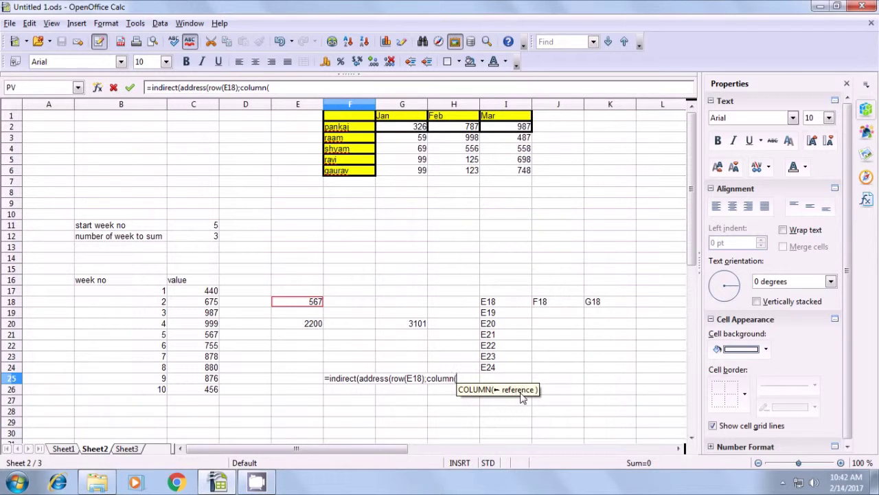
click(294, 306)
text())
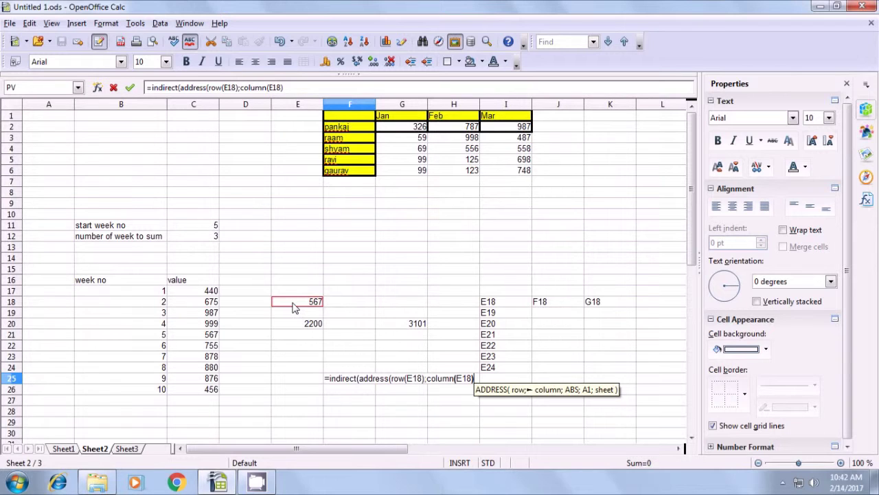
text(;)
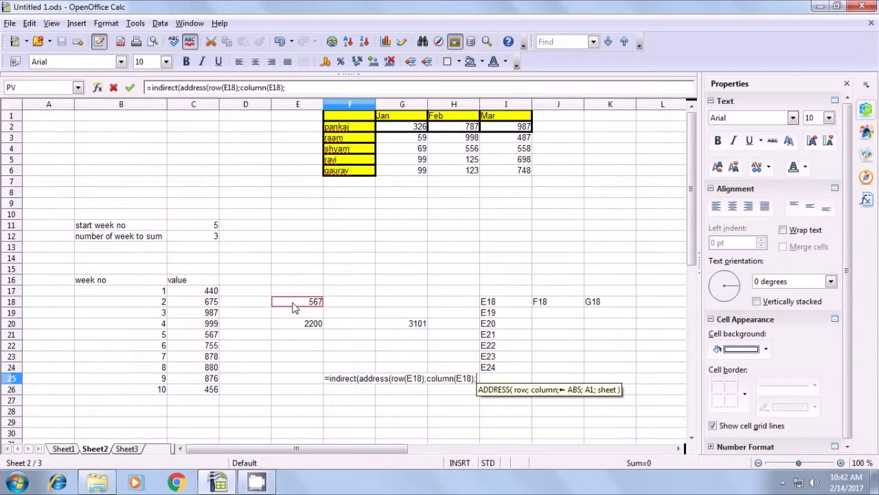
text(4)
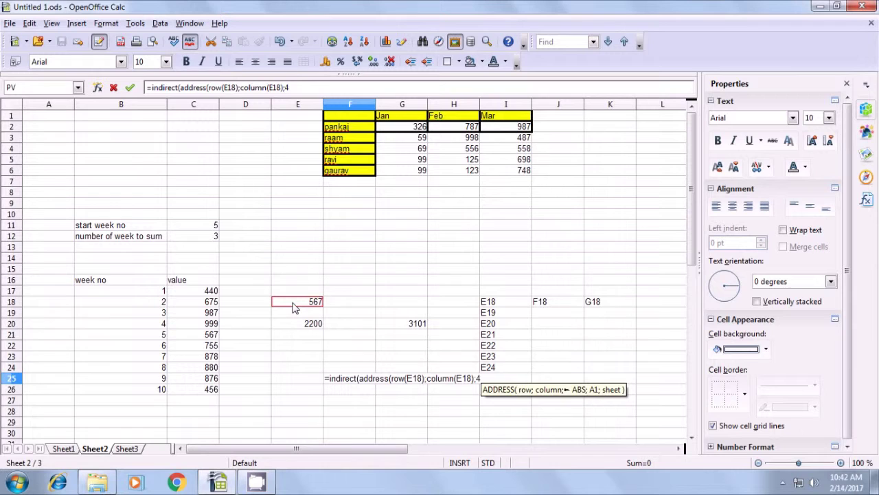
text())
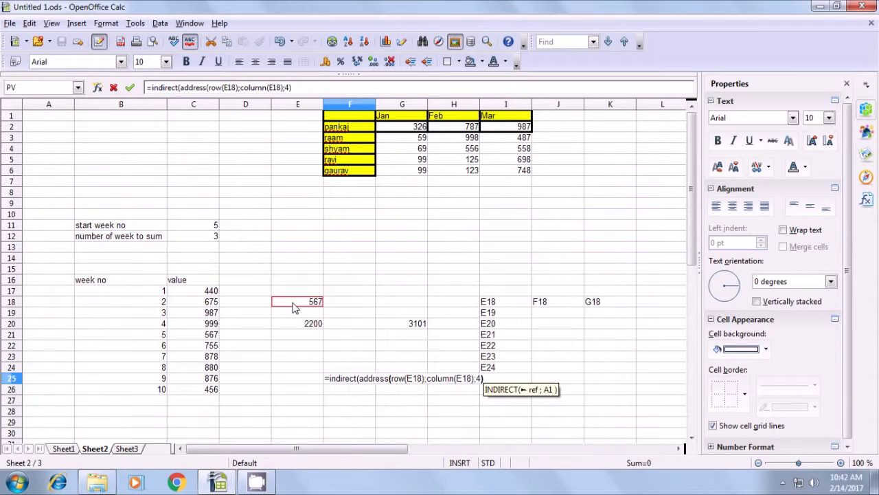
text())
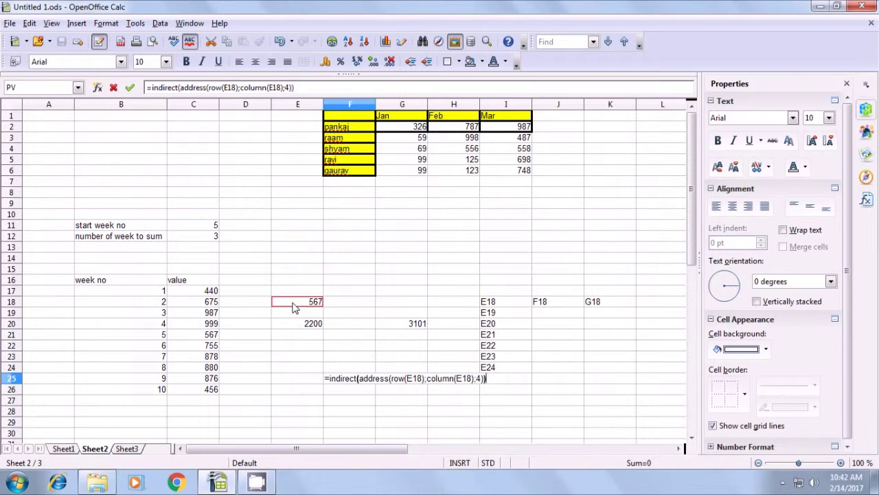
key(Return)
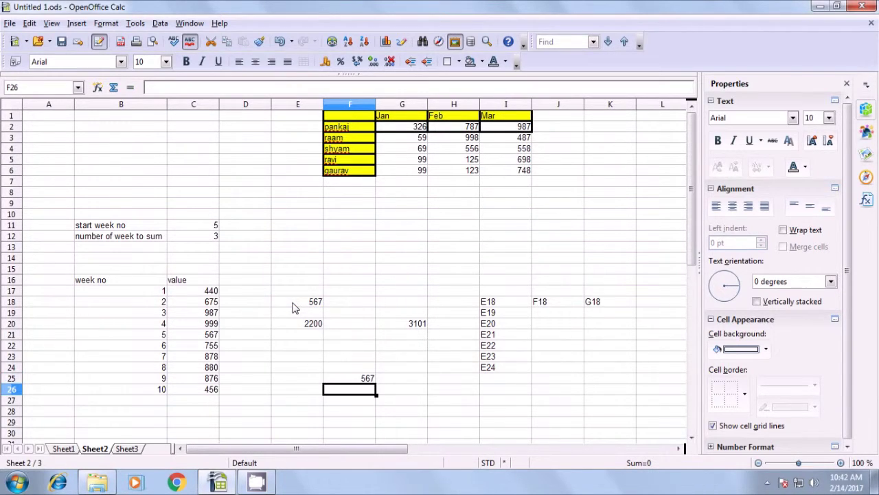
Compare F25 with its source cell E18, and fill the INDIRECT formula from F25 down to F27
click(369, 379)
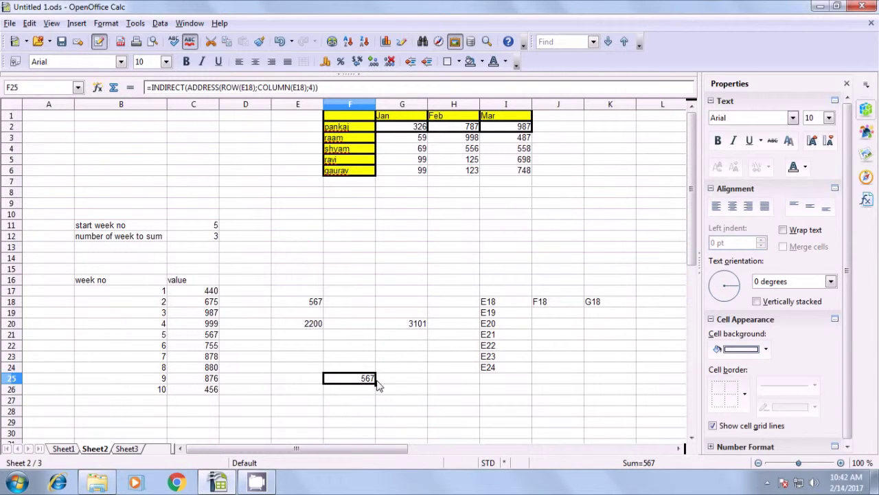
click(312, 303)
click(359, 378)
drag(377, 385, 377, 405)
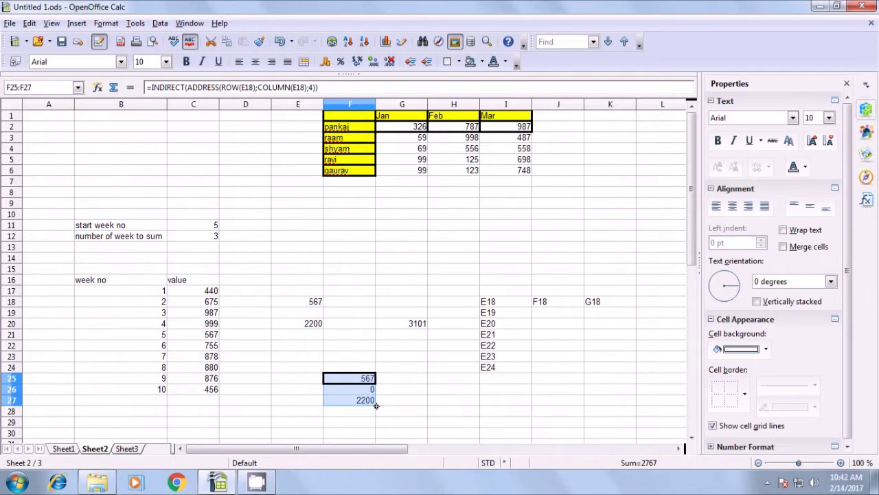
Check the copied INDIRECT formula in F26
click(404, 392)
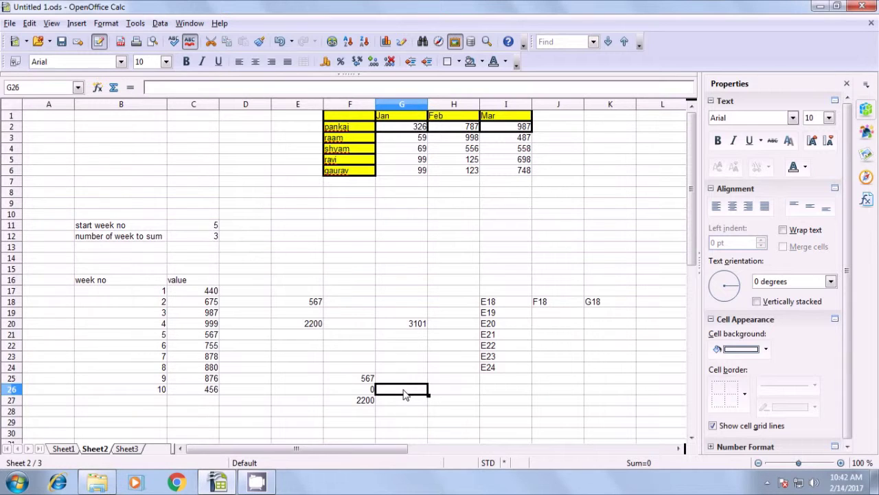
click(367, 393)
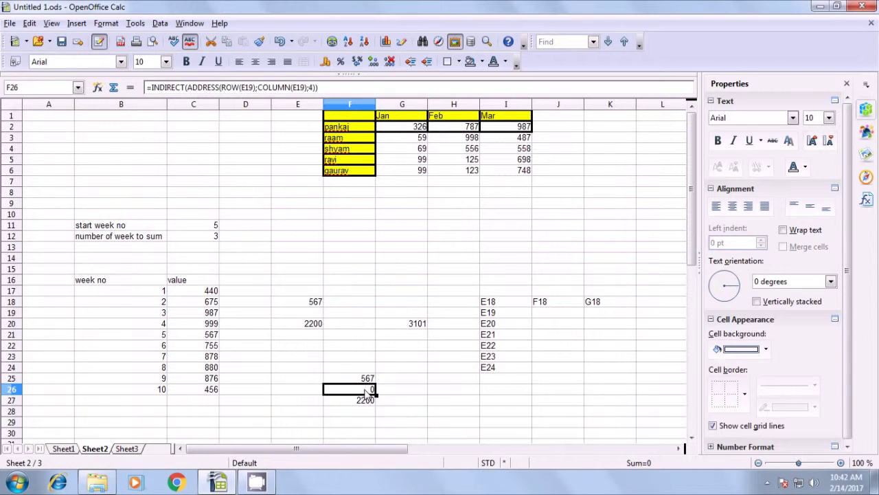
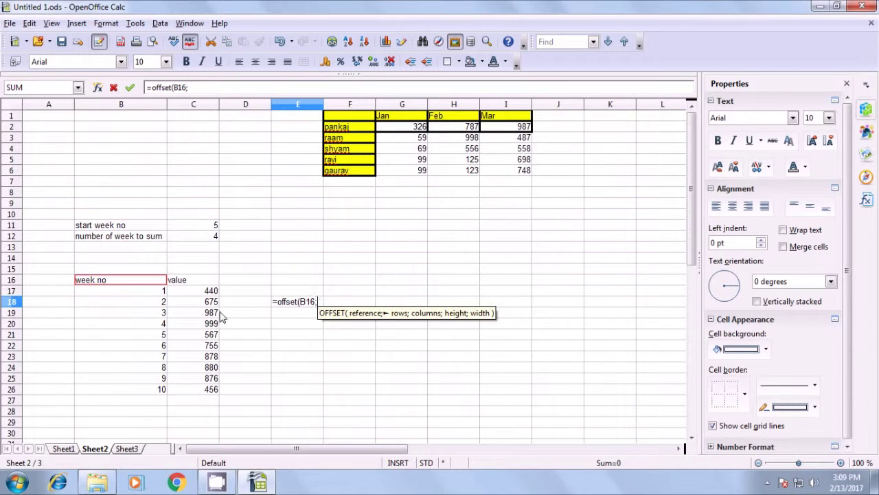
Finish the OFFSET formula in E18 with C11 as the rows argument and 1 as the columns argument
click(213, 229)
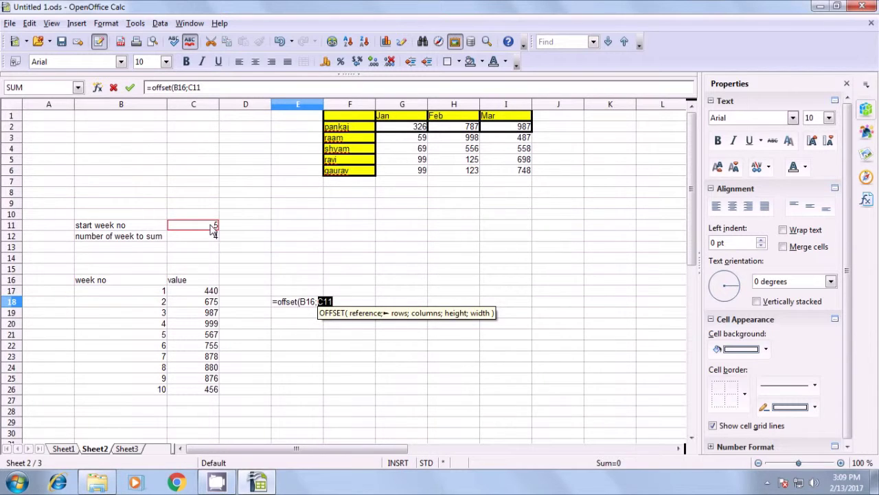
text(;)
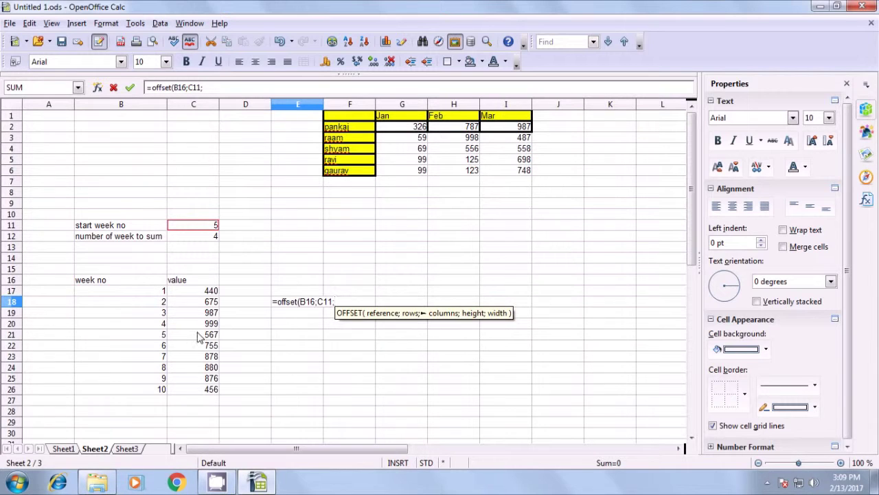
text(1)
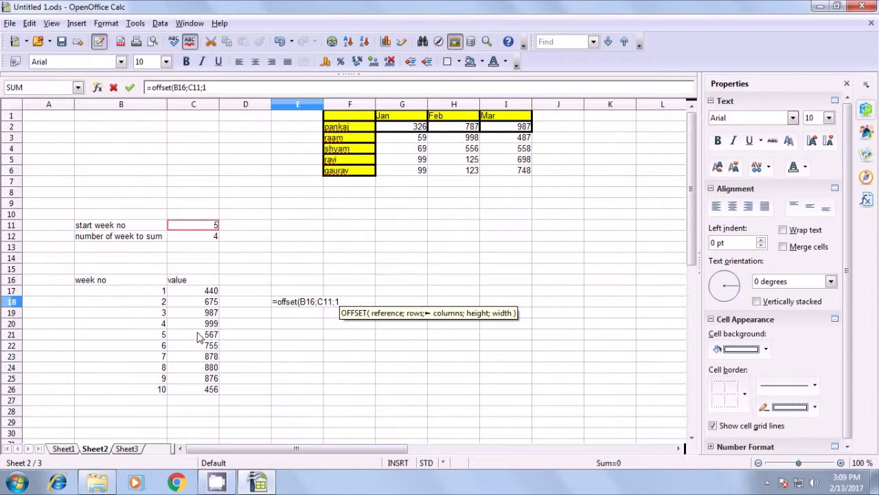
text())
key(Return)
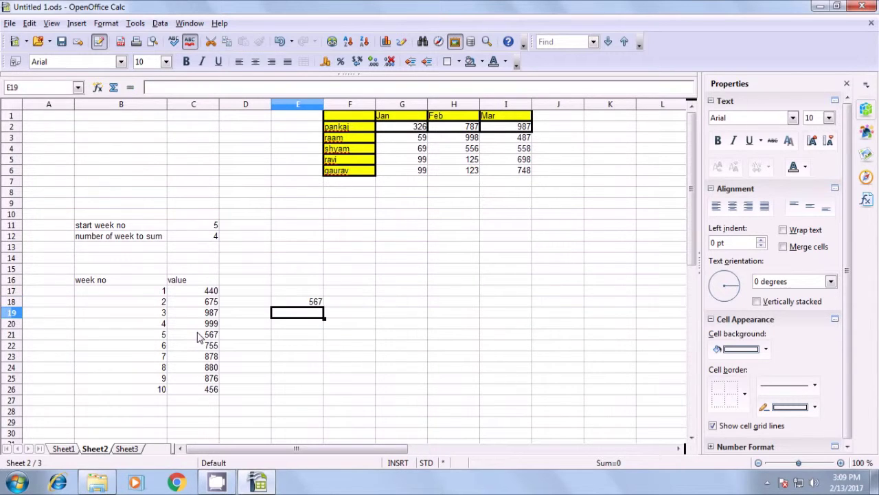
Compare the OFFSET formula's result in E18 with the week 5 row of the table
click(290, 302)
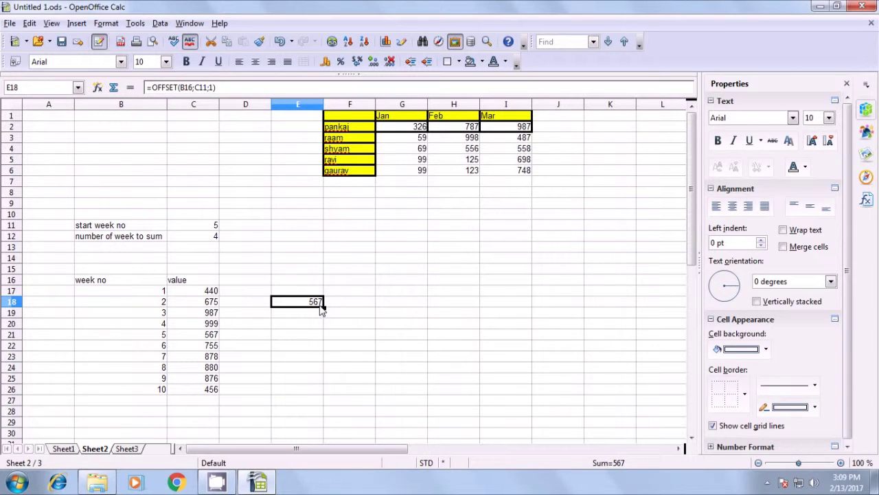
click(162, 337)
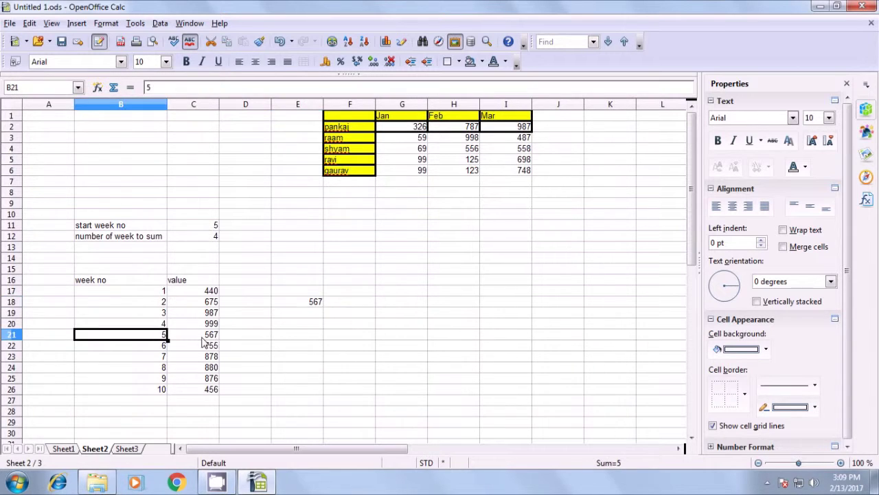
click(309, 302)
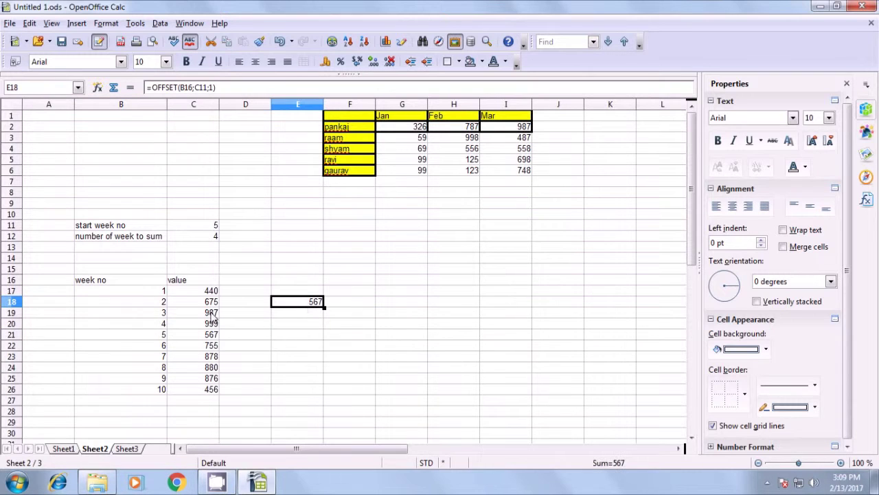
Set the start week number in C11 to 1 and compare the result in E18 with the week 1 row
click(213, 227)
key(Delete)
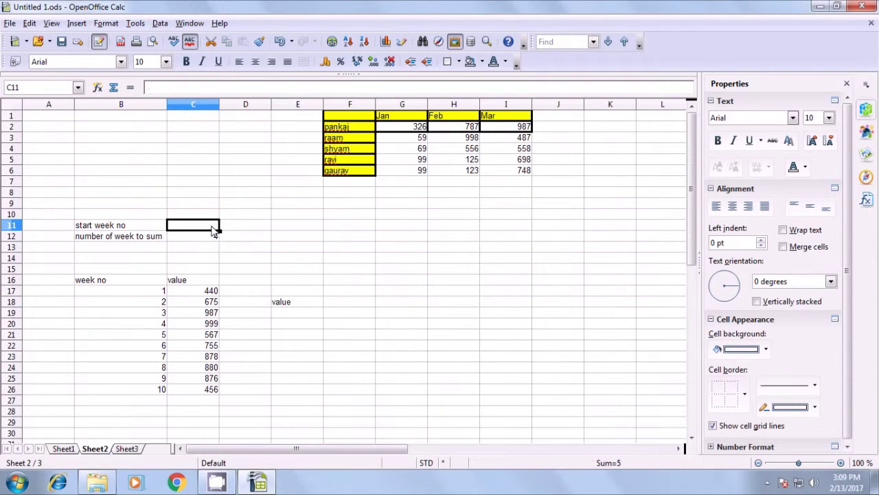
text(1)
key(Return)
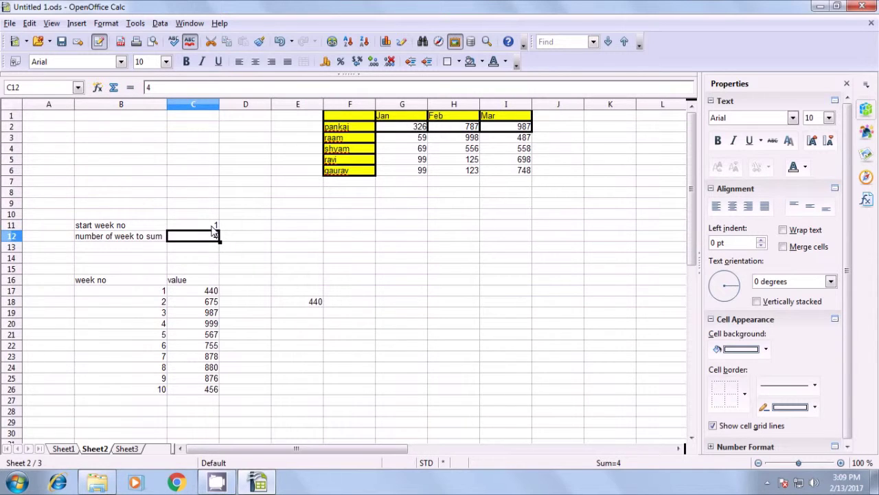
click(212, 227)
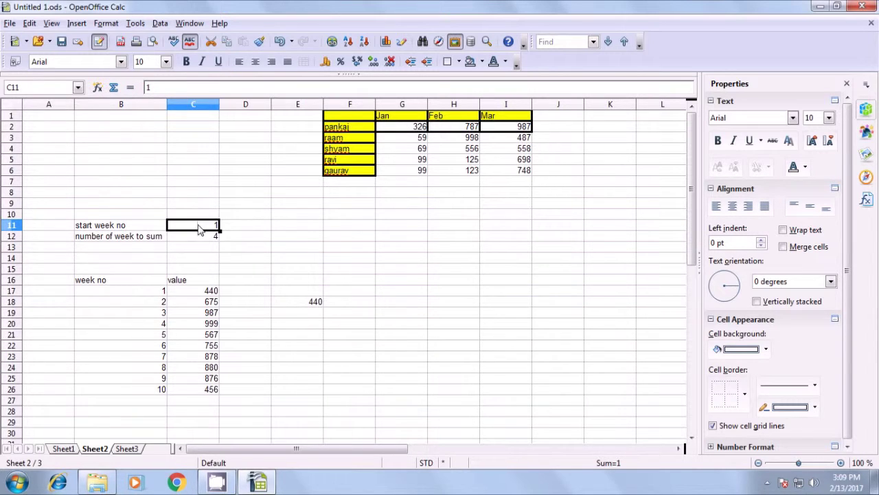
click(303, 303)
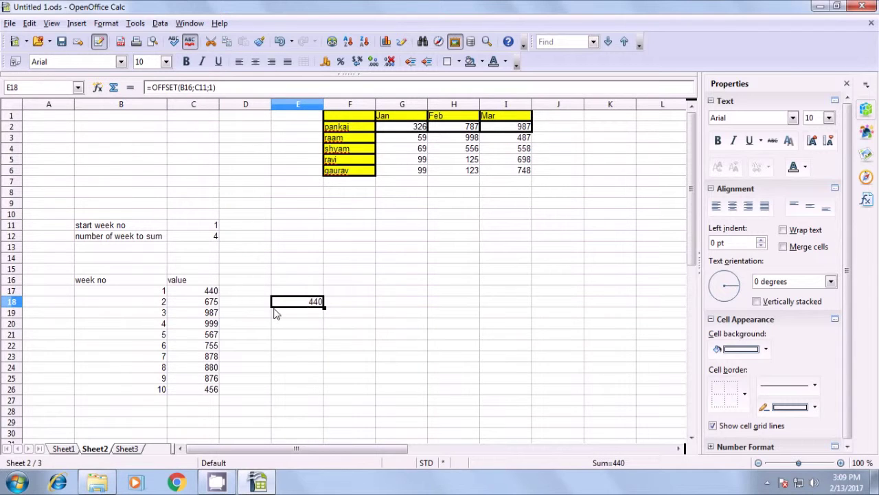
click(152, 293)
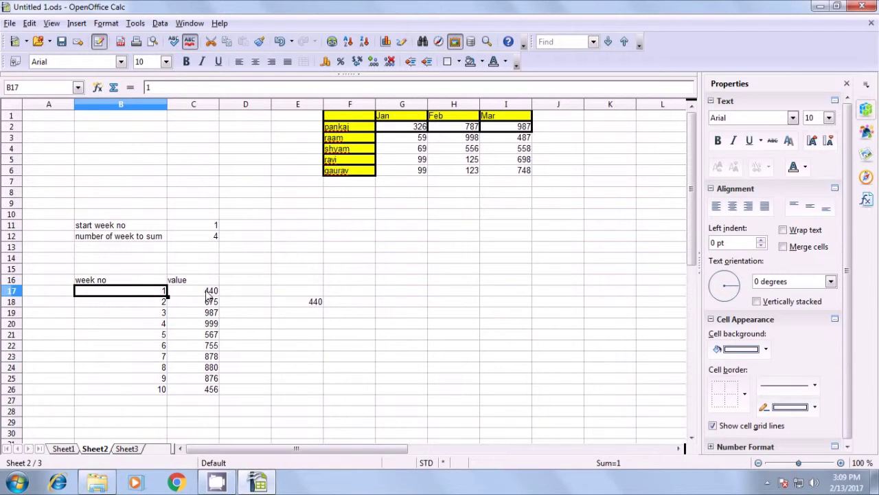
Set the start week number in C11 to 10 and check the OFFSET result in E18
click(163, 390)
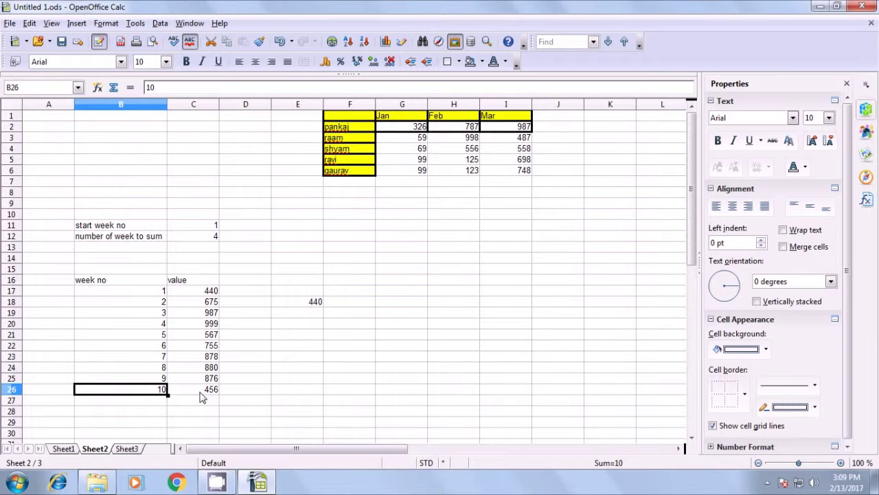
click(204, 227)
key(Delete)
text(10)
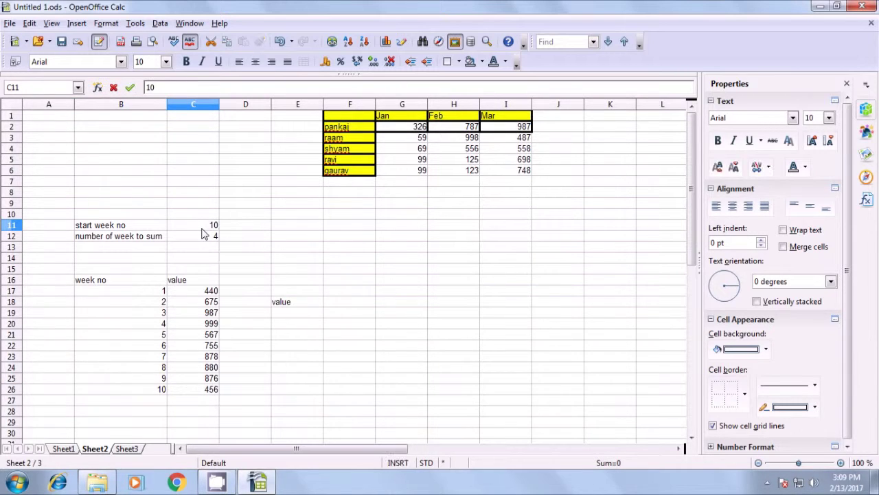
key(Return)
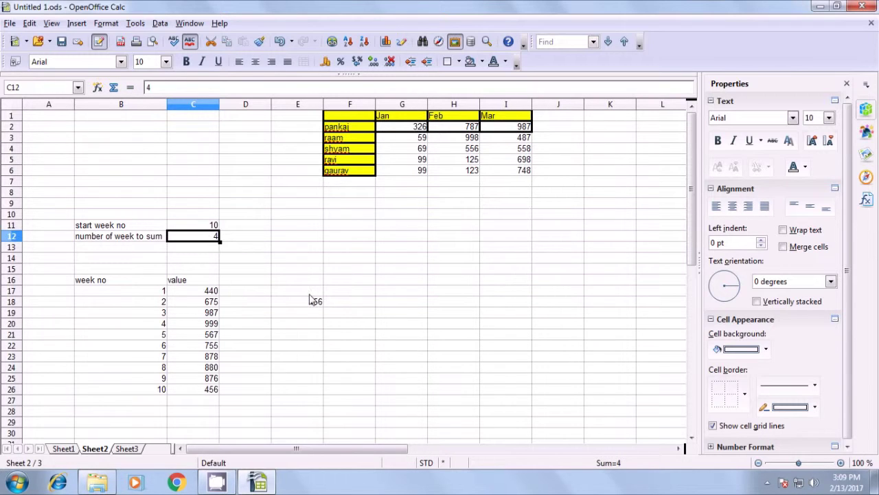
click(309, 306)
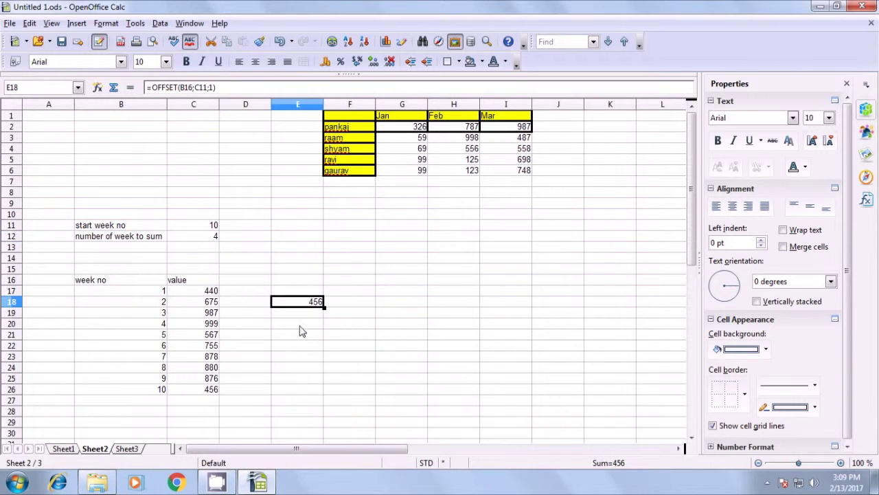
Review the week numbers in B17:B26 and the corresponding values in column C
click(300, 330)
drag(157, 295, 157, 389)
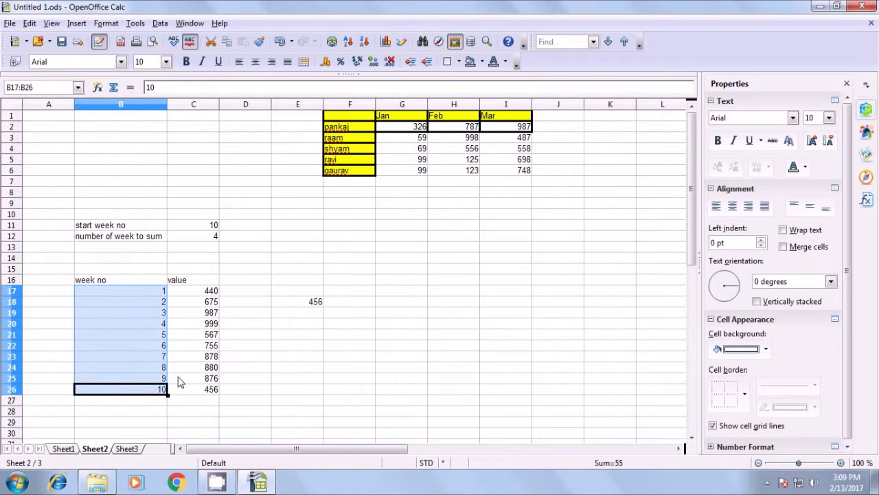
drag(208, 292, 208, 386)
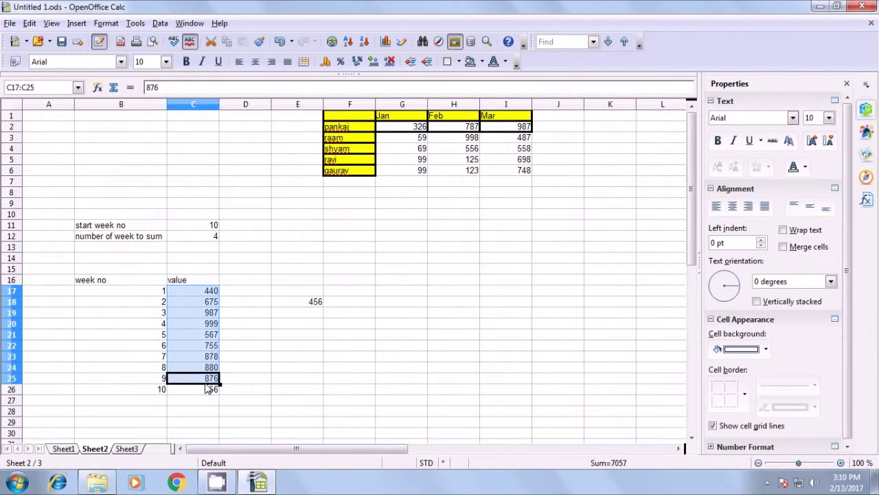
Begin a SUM formula in E20 containing a nested OFFSET function with B16 as its reference
click(294, 328)
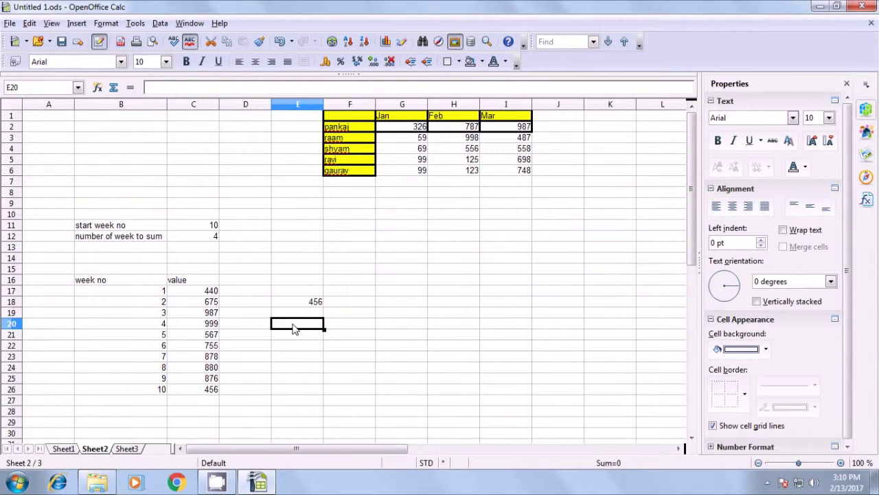
text(=)
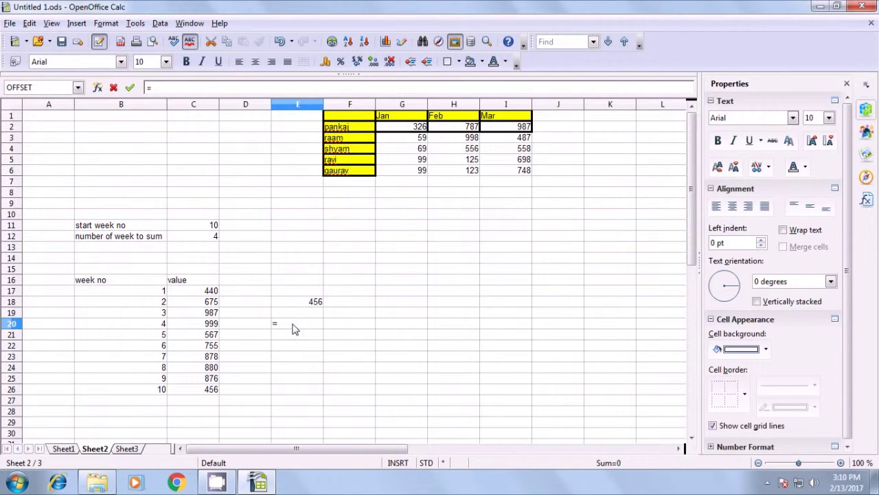
text(sum)
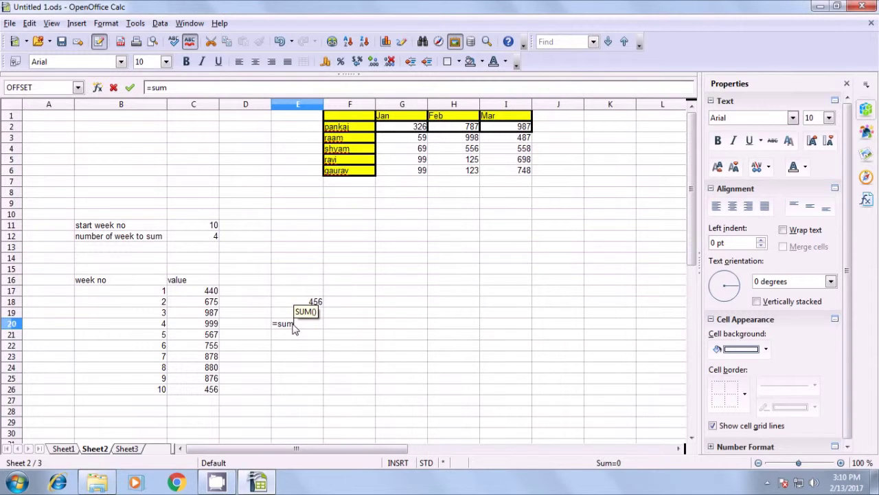
text((offset()
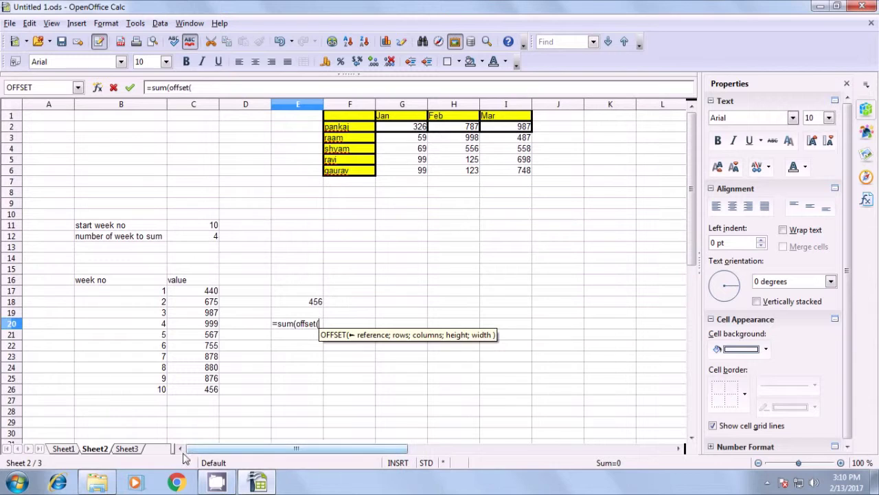
click(97, 282)
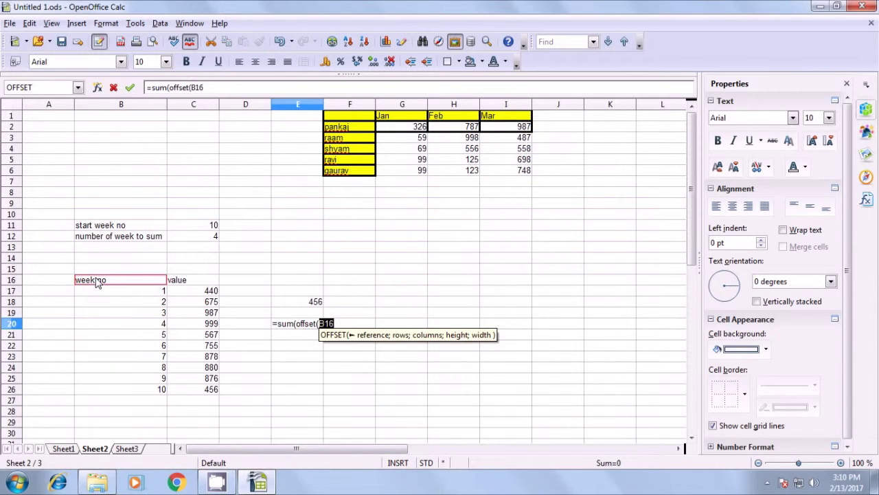
text(;)
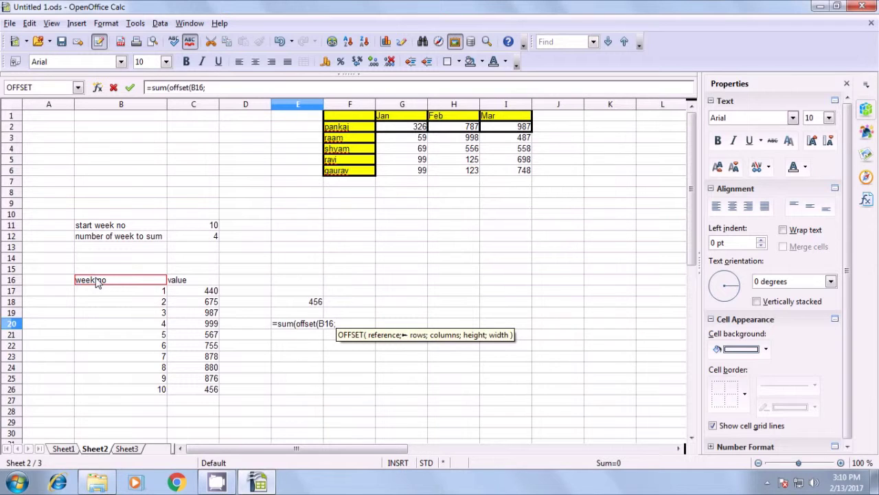
Finish the SUM formula in E20 with OFFSET arguments C11 for rows, 1 for columns, C12 for height and 1 for width
click(191, 227)
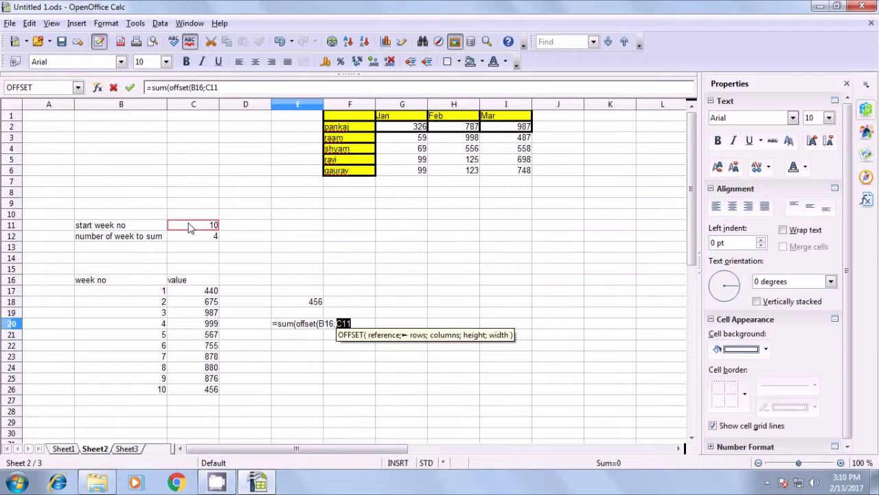
text(;1)
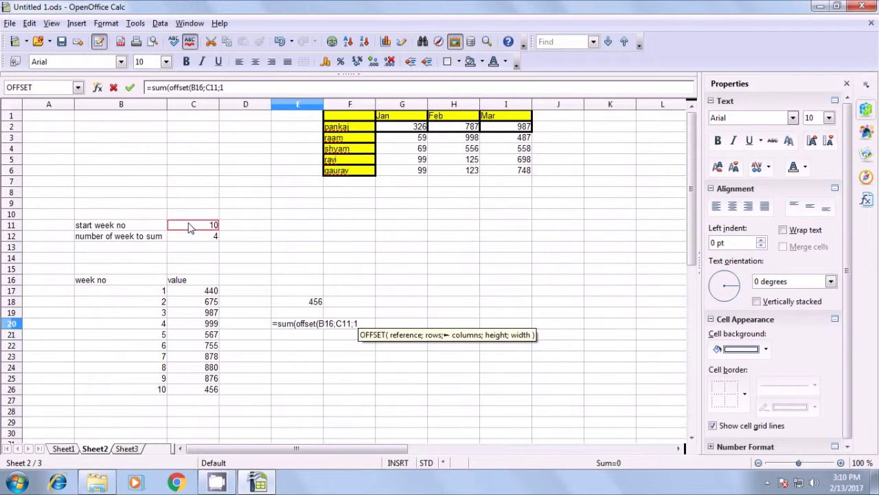
text(;)
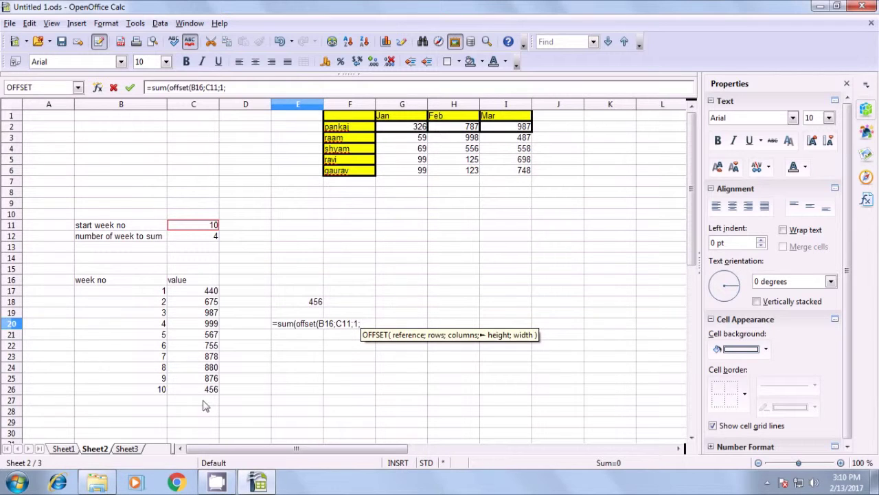
click(194, 240)
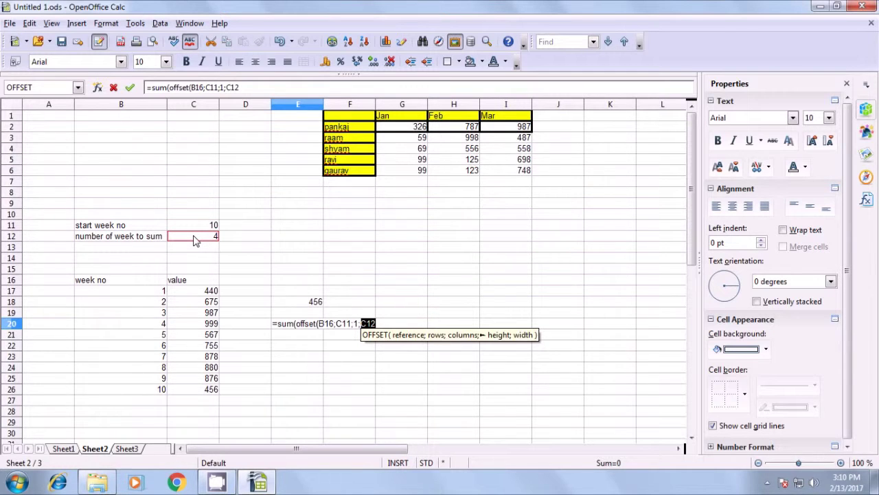
text(;)
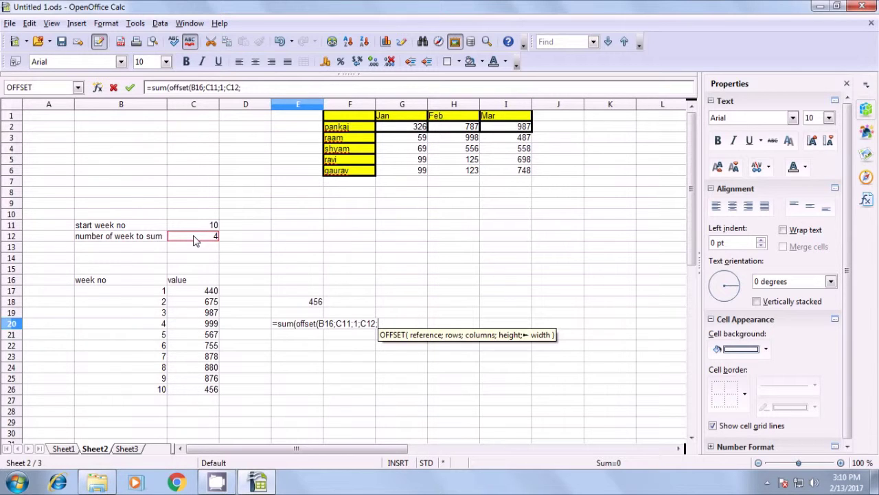
text(1)
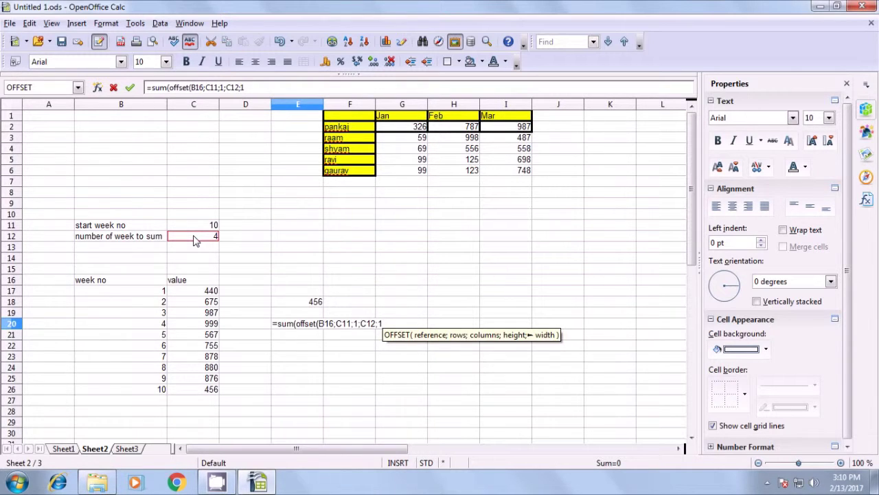
text())
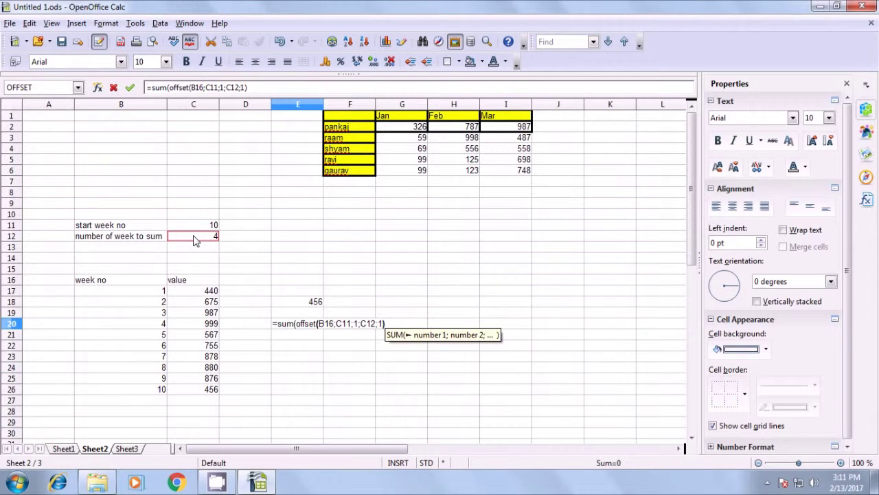
key(Return)
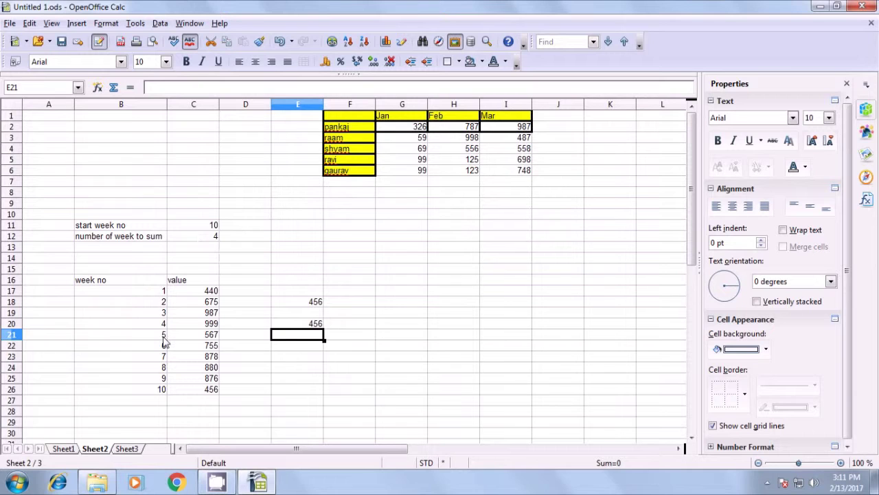
Set the start week number in C11 to 1 and check the SUM formula's result in E20
click(286, 327)
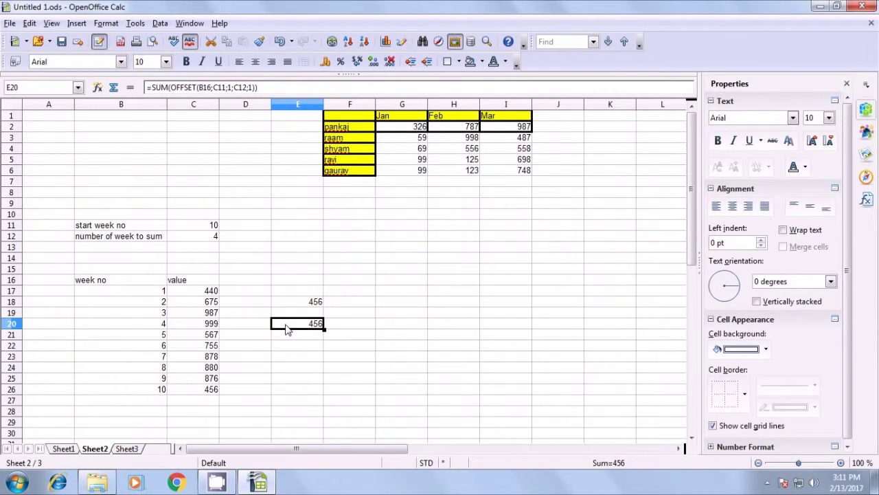
click(209, 392)
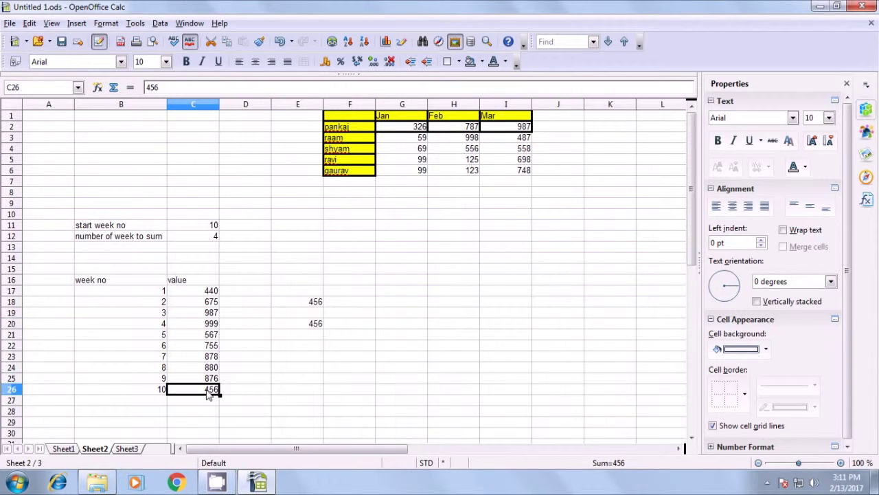
click(210, 227)
text(1)
key(Return)
text(4)
key(Escape)
click(307, 328)
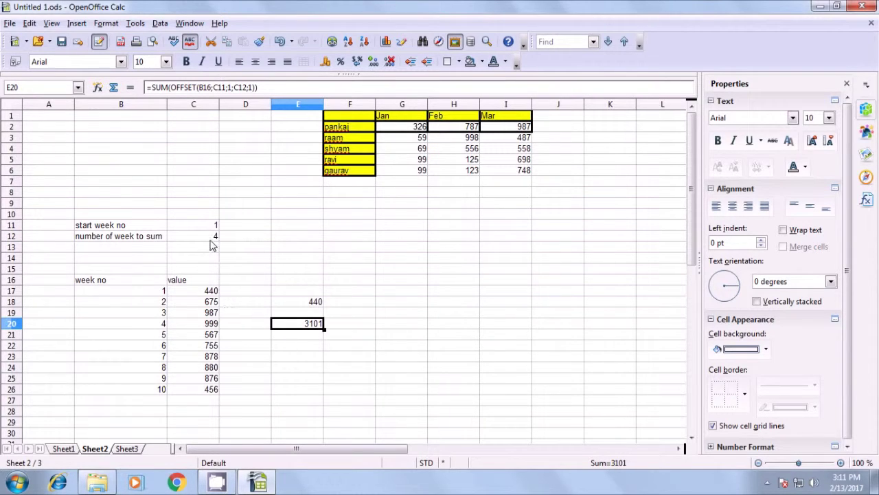
Review weeks 1 to 4 in B17:B20 and their values in C17:C20 against the SUM formula in E20
click(159, 293)
click(158, 306)
click(160, 314)
click(162, 325)
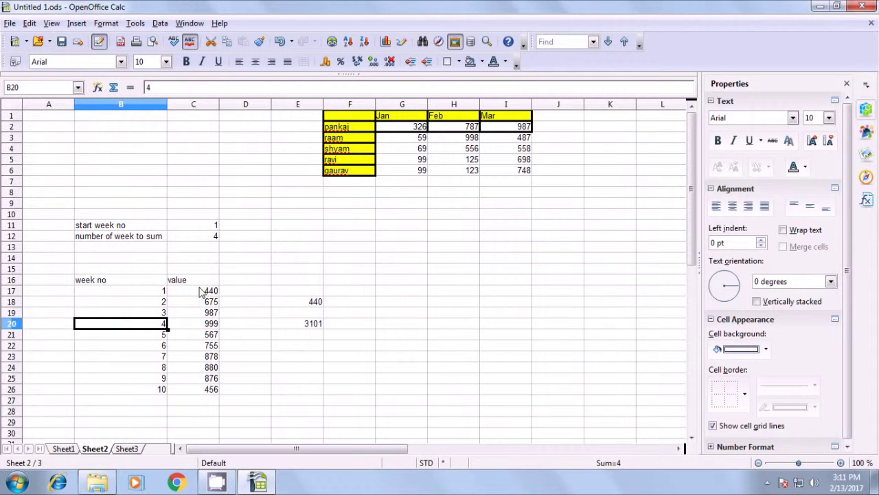
drag(201, 291, 201, 324)
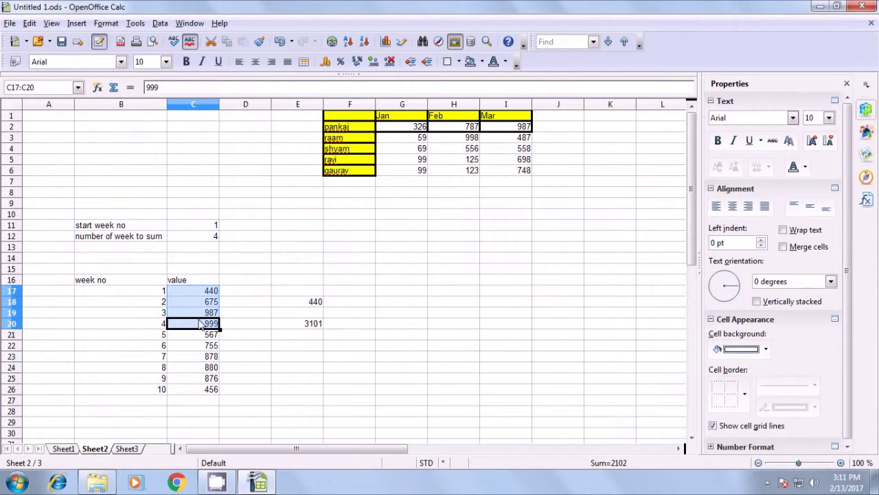
click(301, 327)
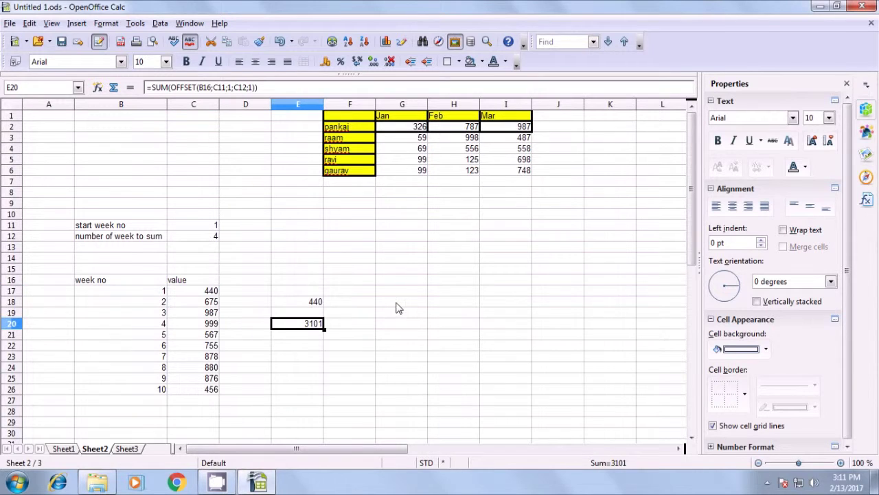
Enter =sum(C17:C20) in G20 and compare its result with the SUM and OFFSET formula in E20
click(396, 324)
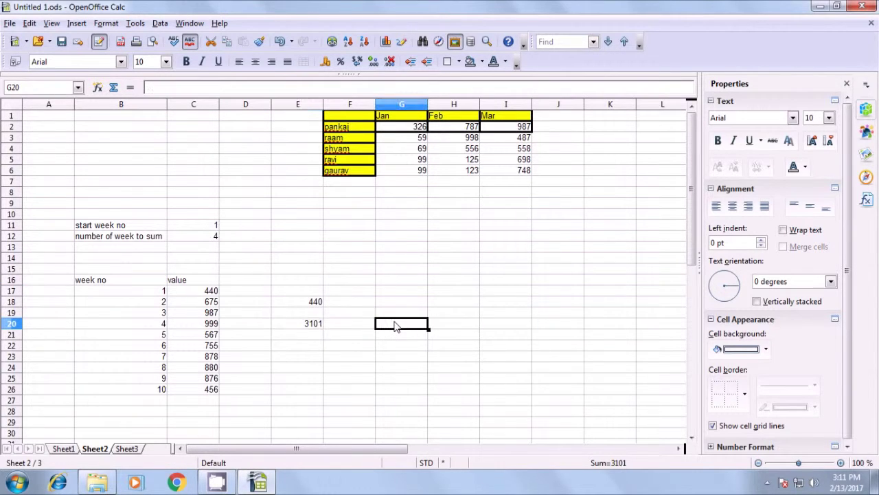
text(=sum()
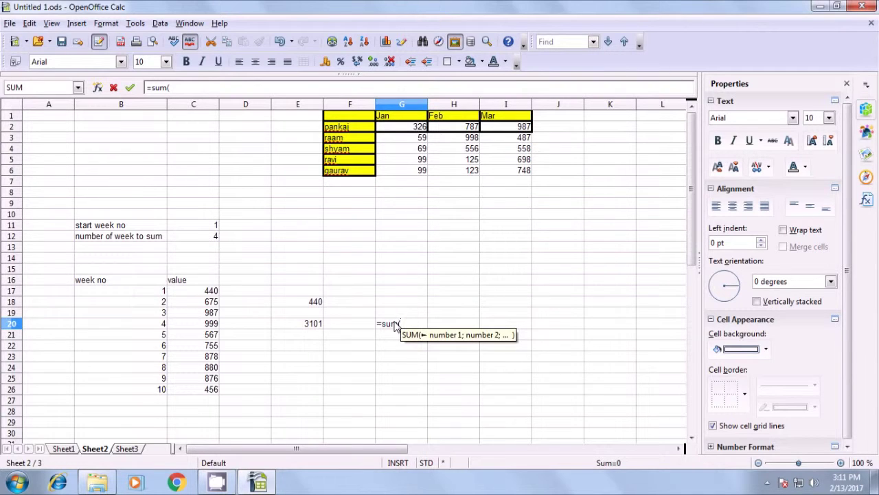
drag(206, 296, 213, 325)
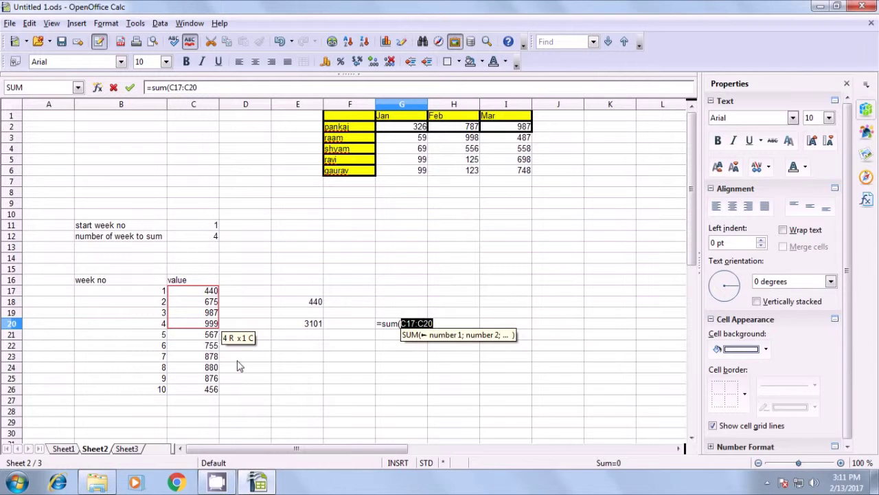
text())
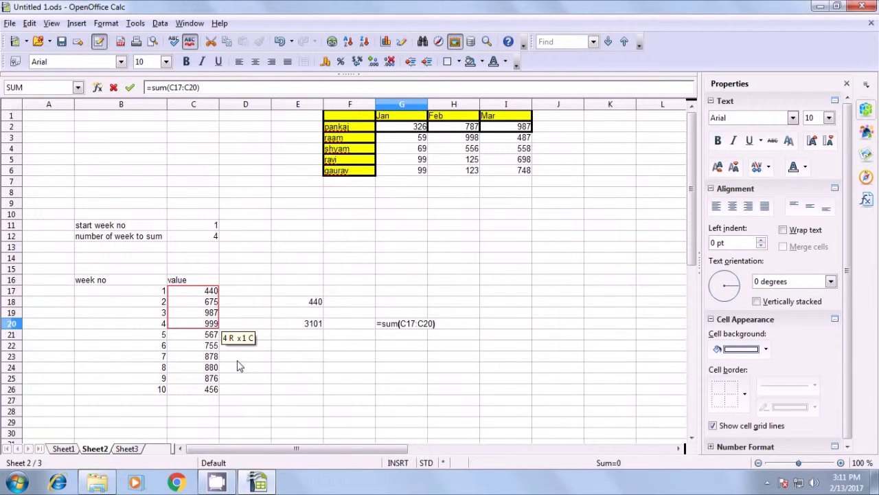
key(Return)
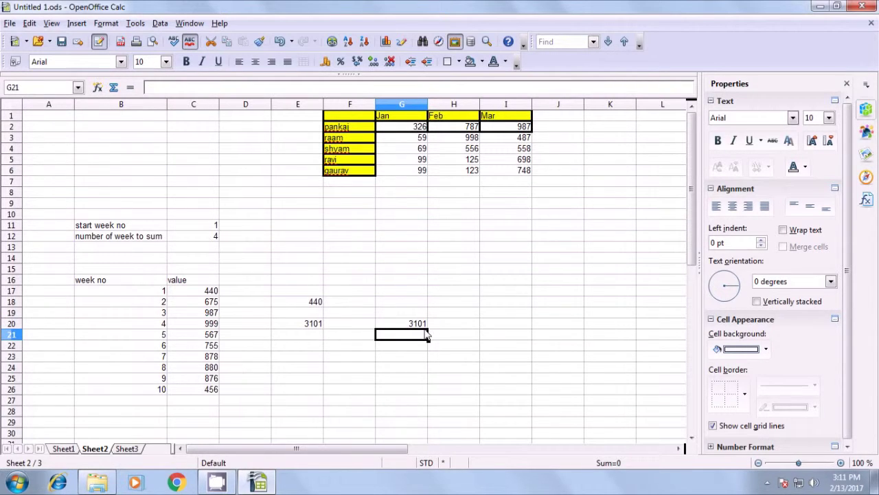
click(417, 326)
click(317, 325)
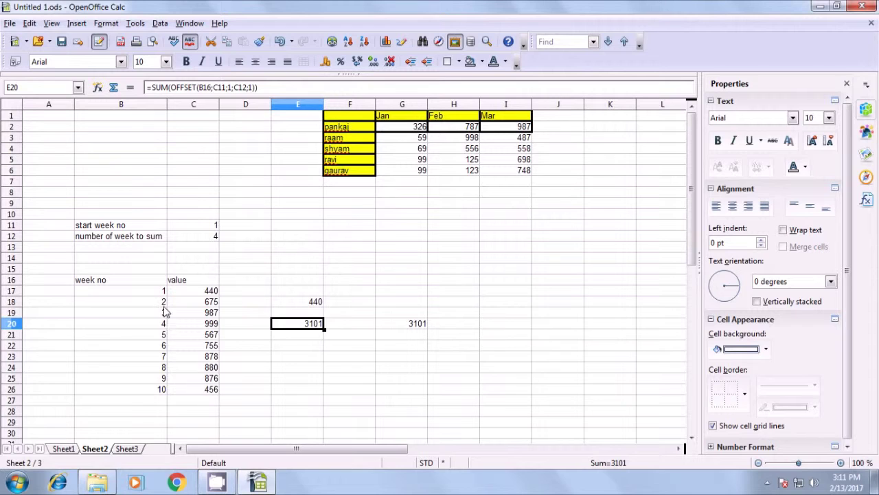
Check the week numbers from B21 to B23 and set the start week number in C11 to 5
click(166, 336)
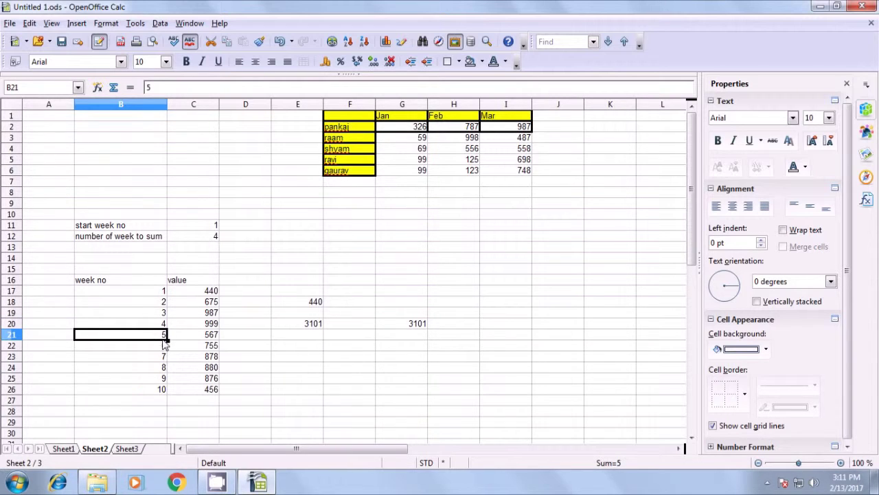
key(Down)
key(Down)
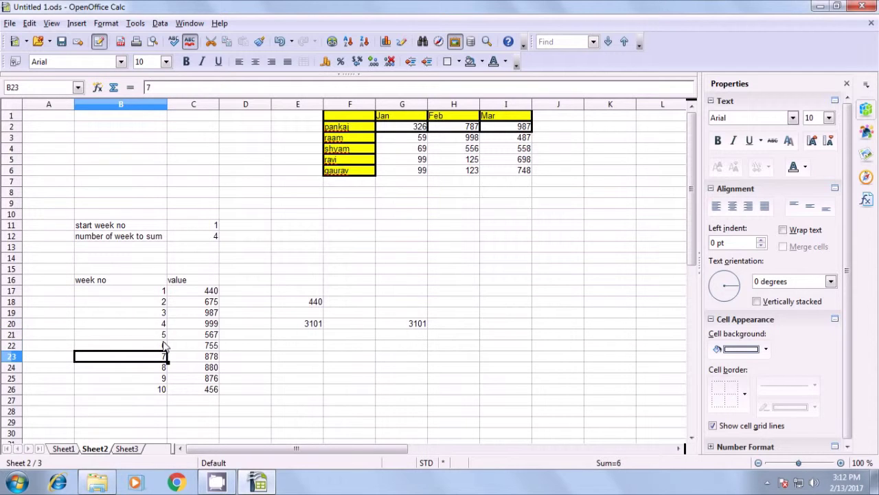
click(195, 229)
key(Delete)
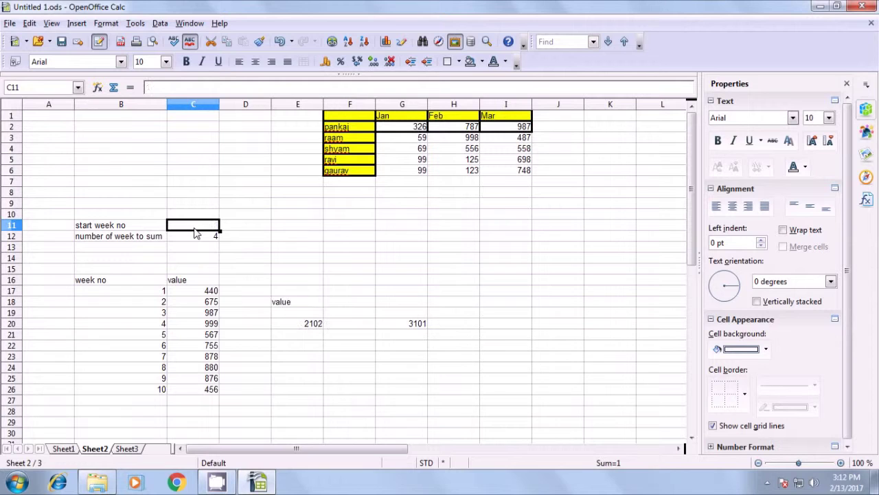
text(5)
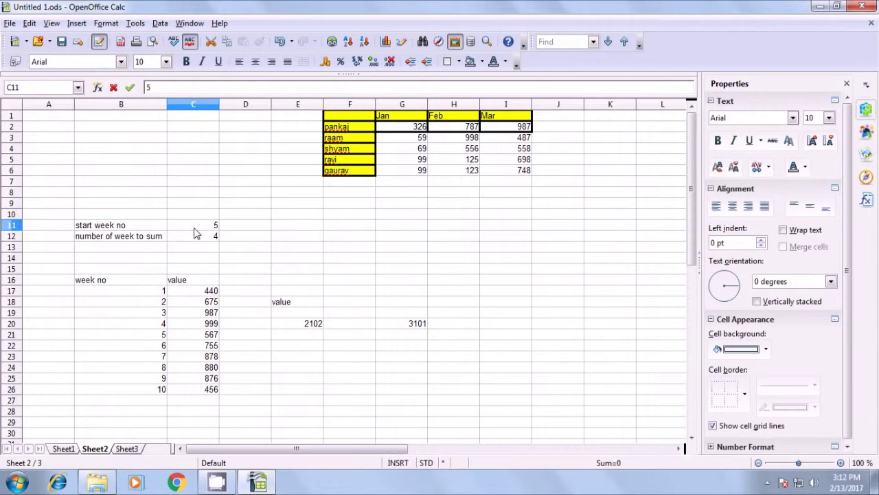
key(Return)
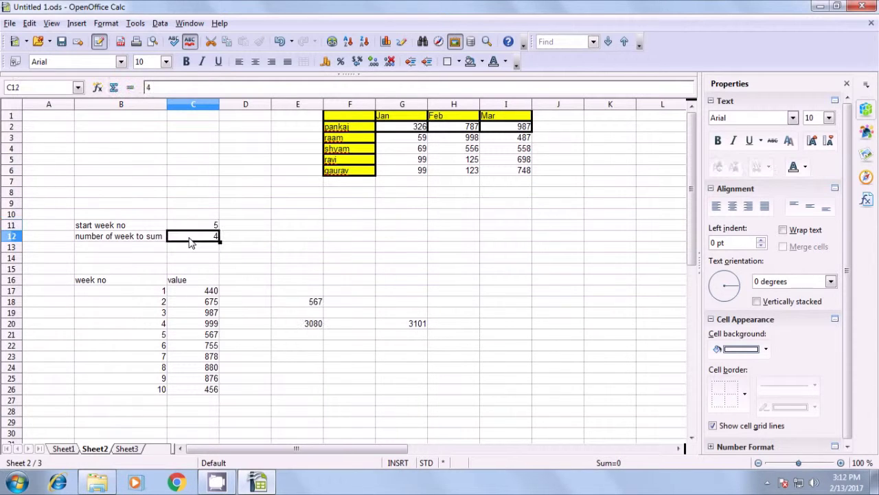
Clear the number of weeks to sum in C12
key(Delete)
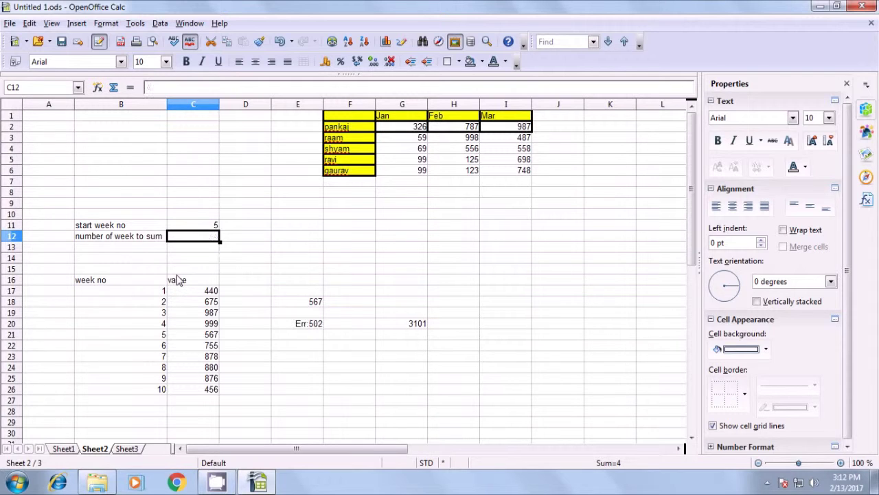